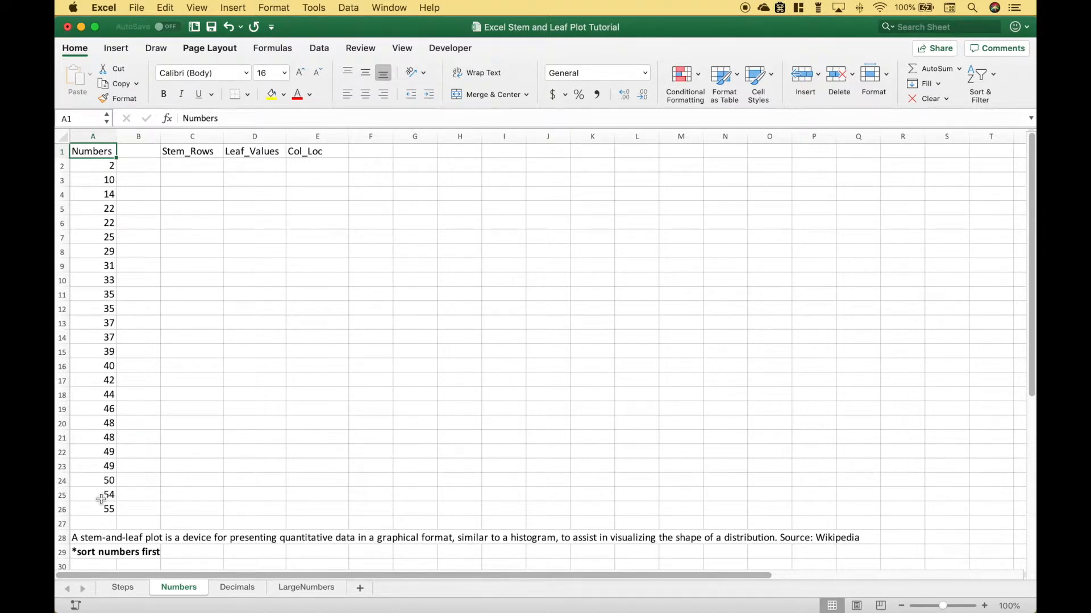
Fill the Stem_Rows column from C2 to C26 with the formula =FLOOR.MATH(A2/10), adjusted for each row.
left_click(196, 166)
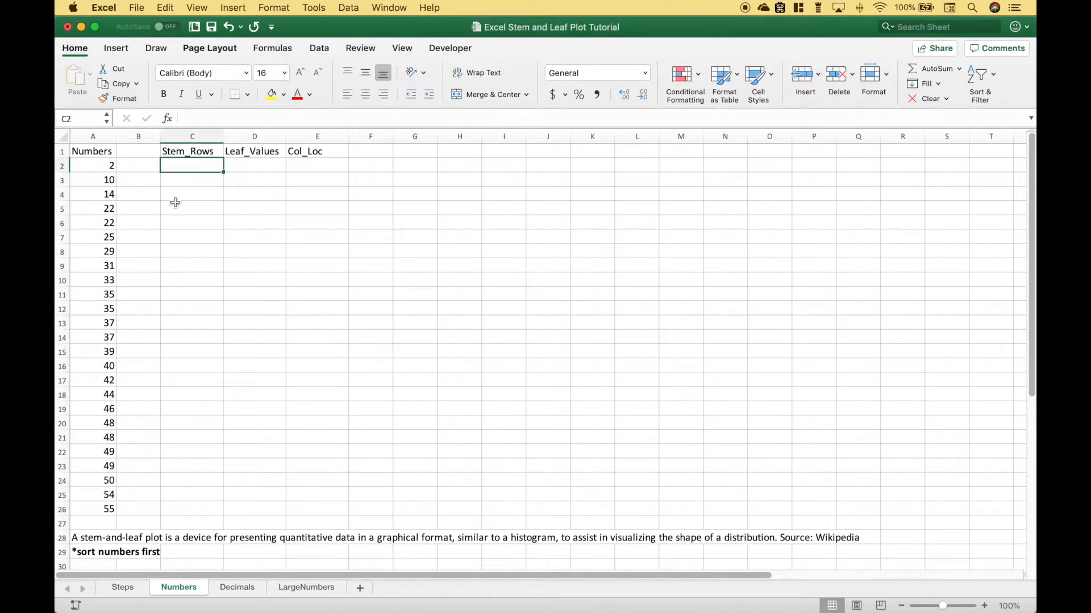
type("=flo")
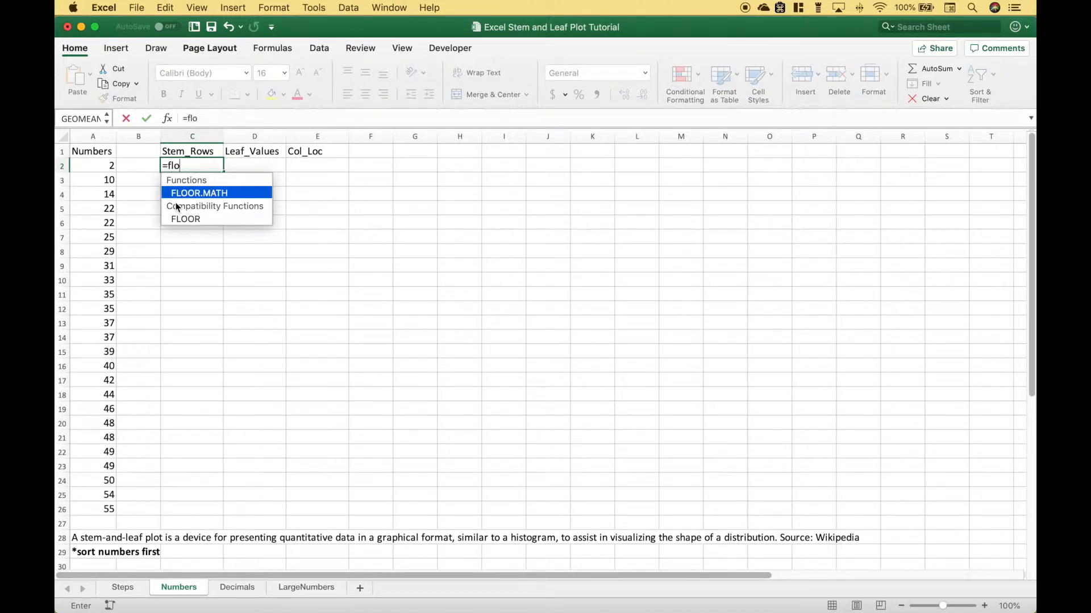
key("Tab")
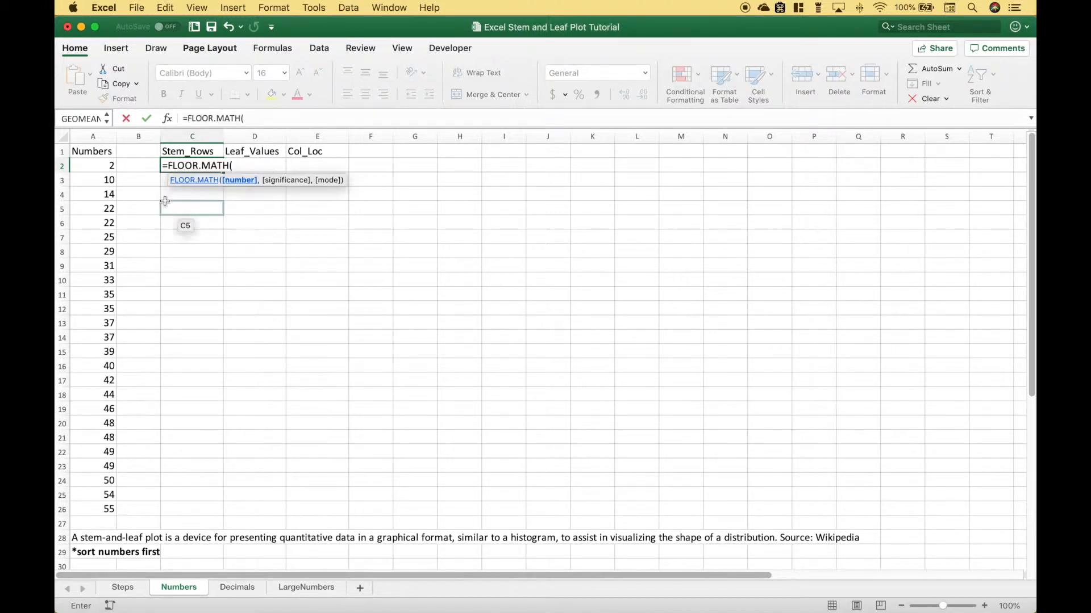
left_click(107, 166)
type("/10")
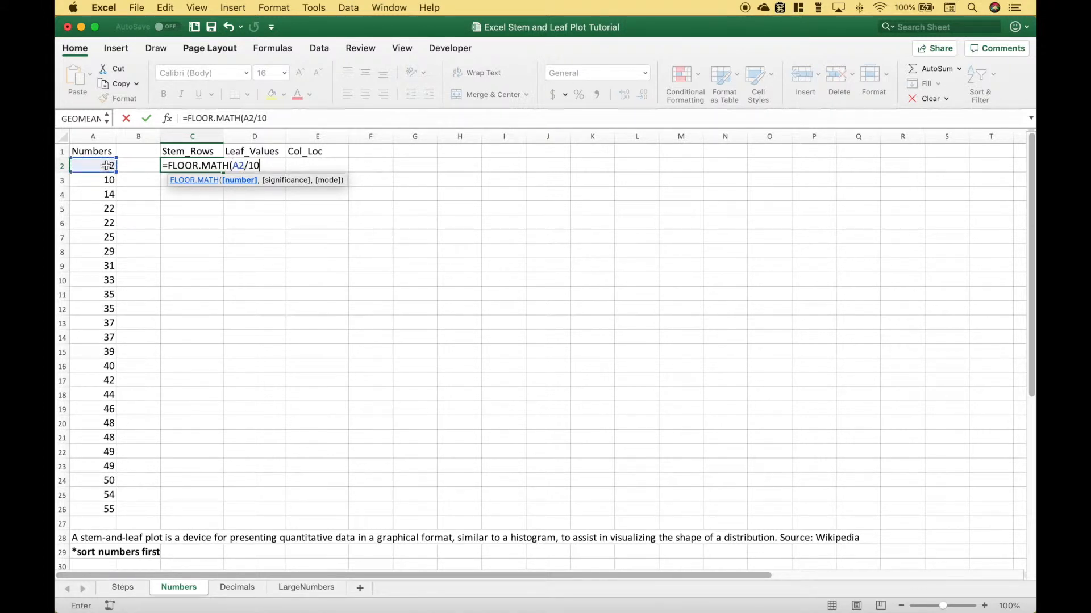
type(")")
key("Return")
left_click(220, 164)
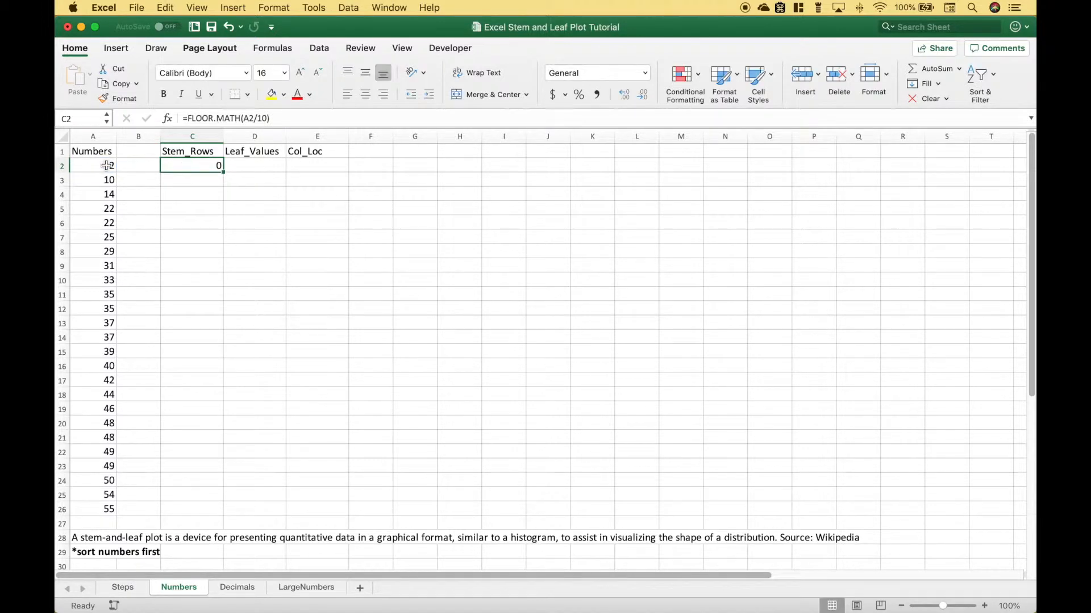
left_click_drag(223, 172, 197, 513)
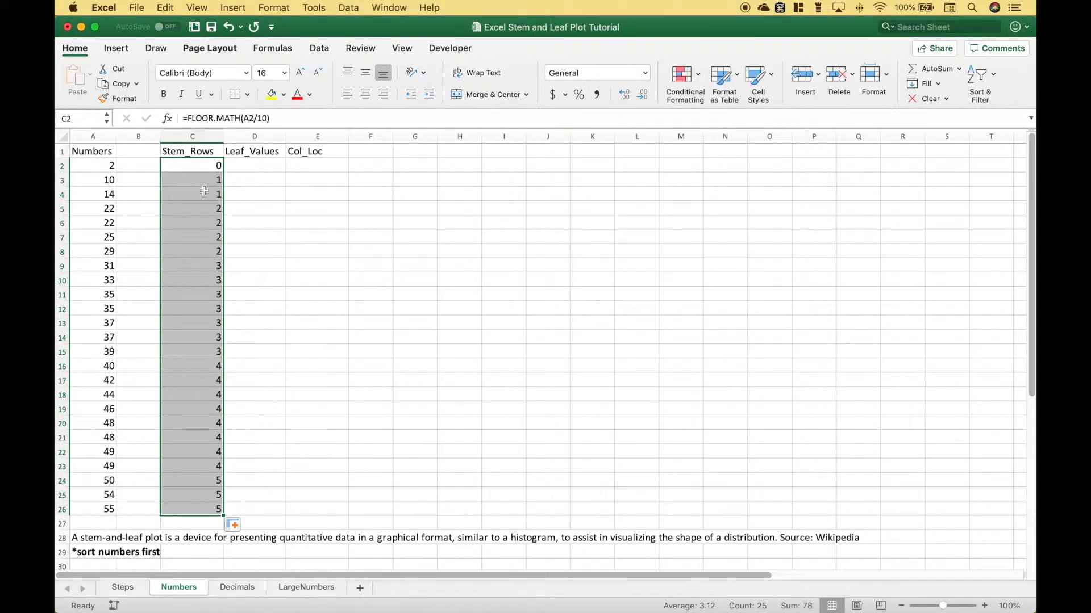
Start a VALUE formula in D2 and read the function's description and syntax in the Formula Builder.
left_click(253, 165)
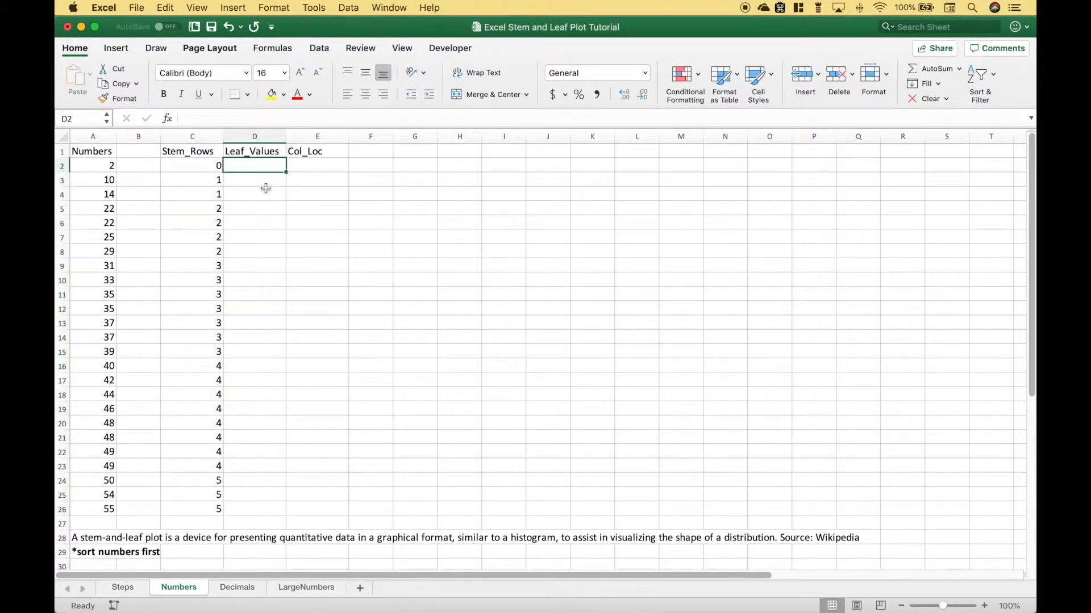
type("=v")
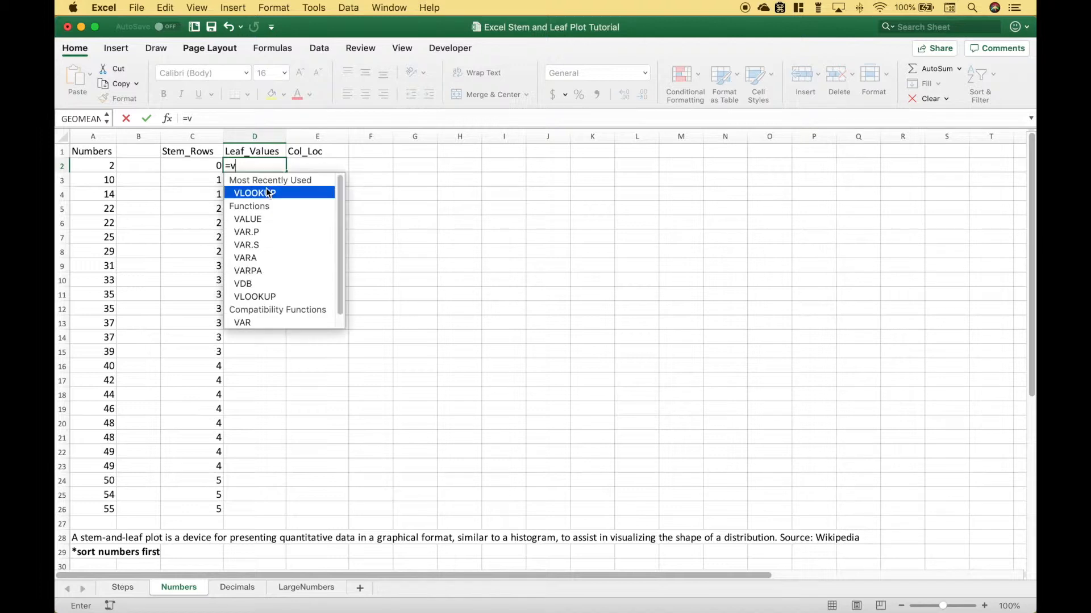
type("a")
key("Tab")
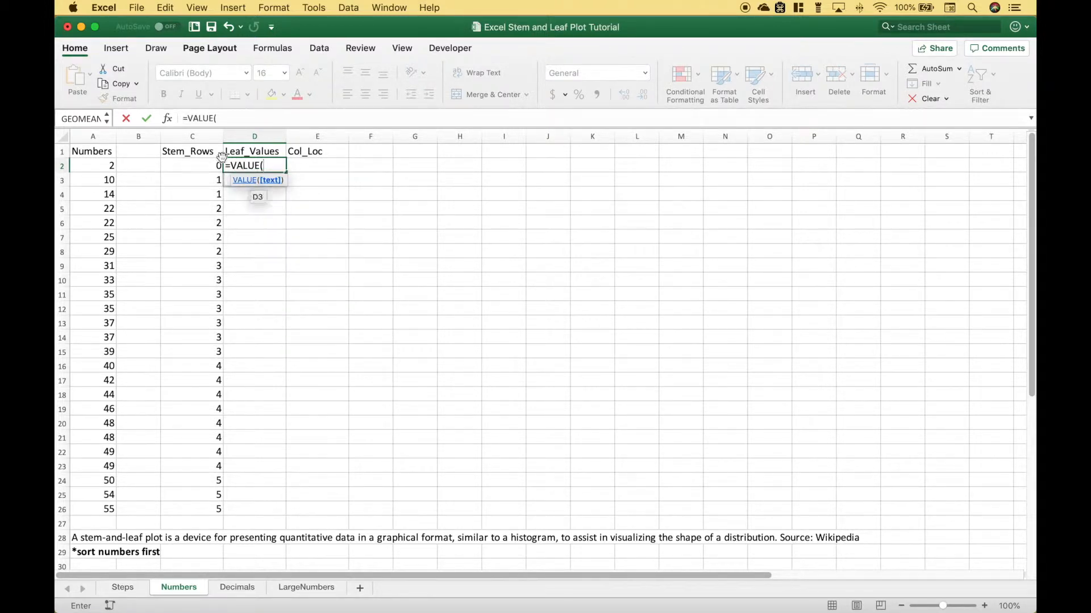
left_click(167, 118)
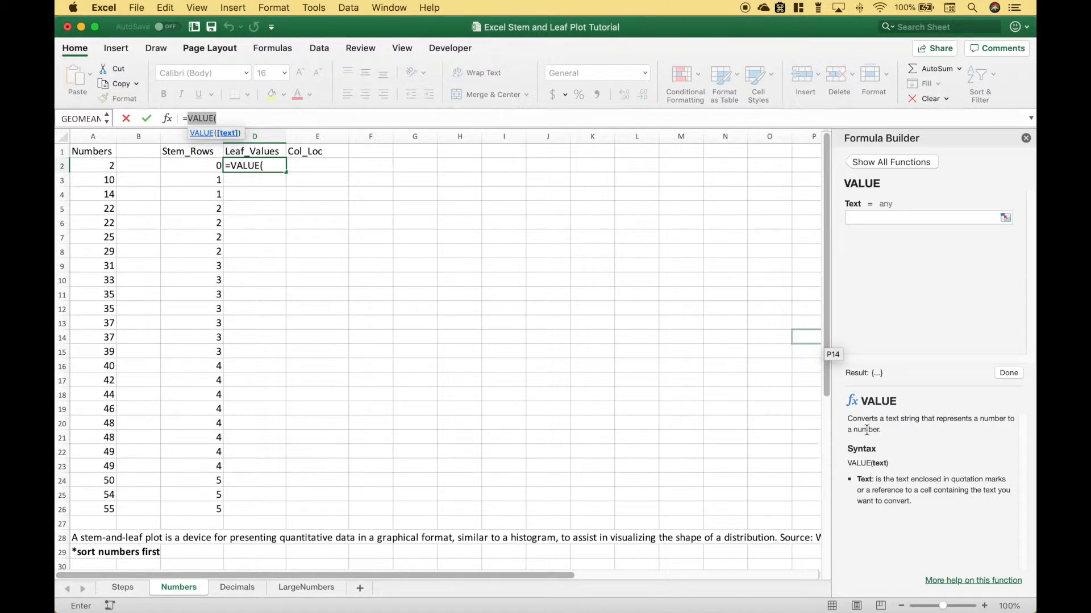
left_click(1026, 138)
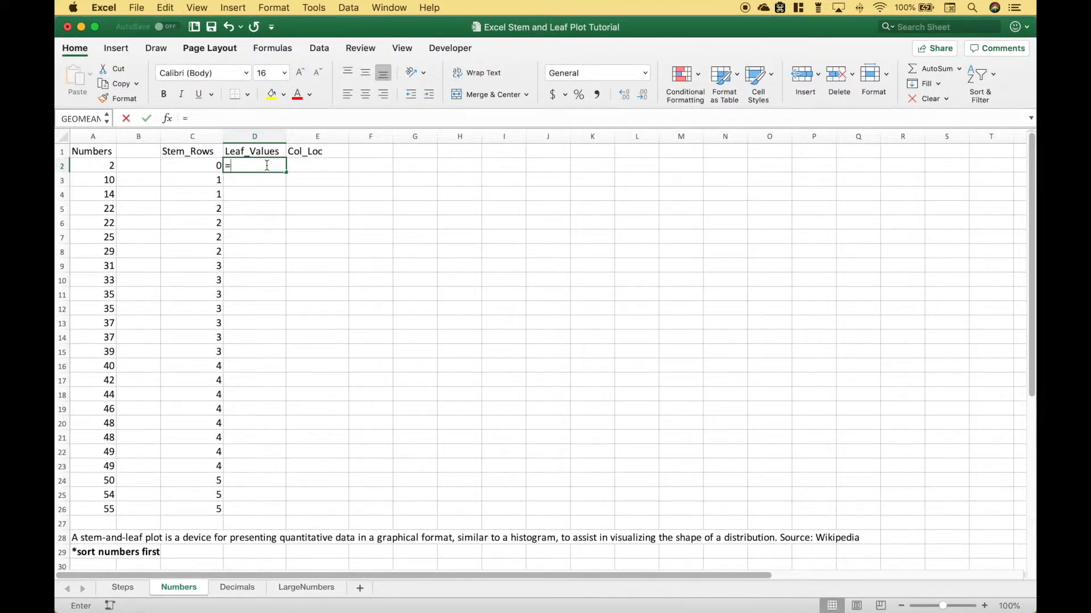
Enter =VALUE(RIGHT(A2,1)) in D2 and fill it down the Leaf_Values column to row 26.
type("va")
key("Tab")
type("ri")
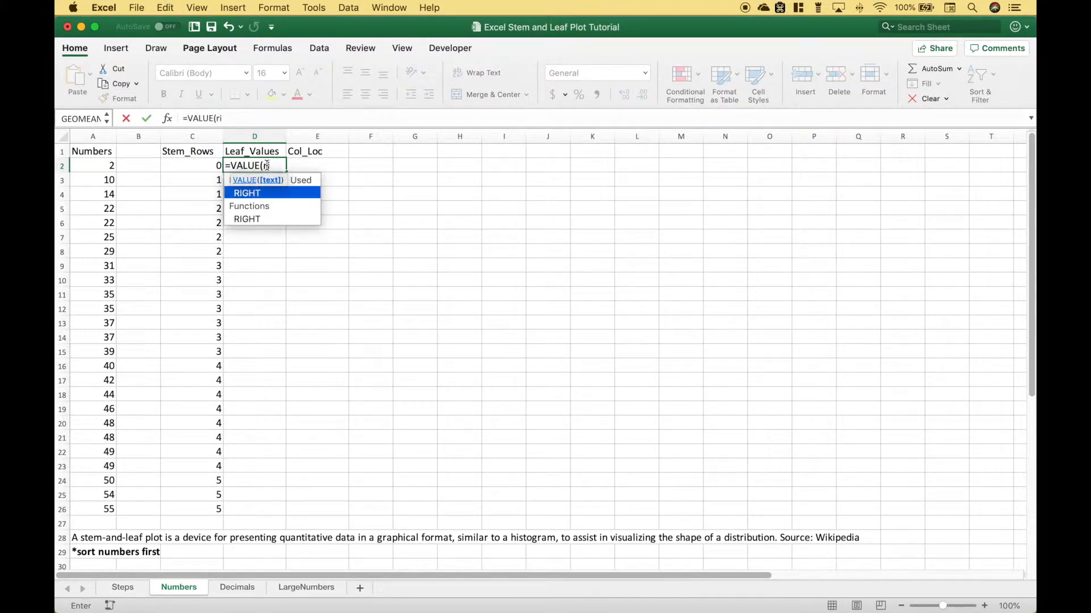
key("Tab")
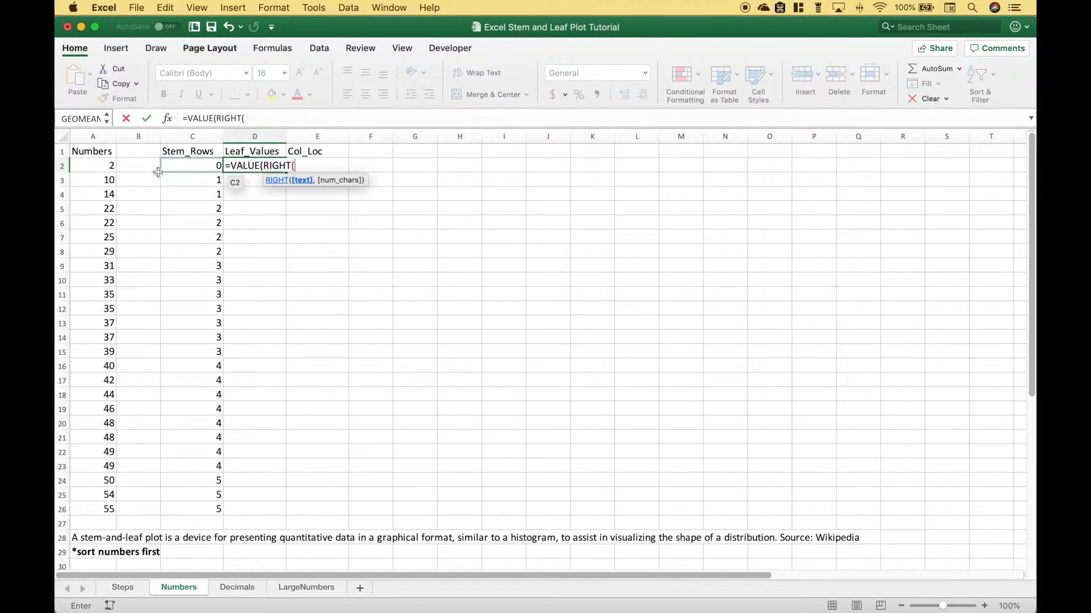
left_click(95, 168)
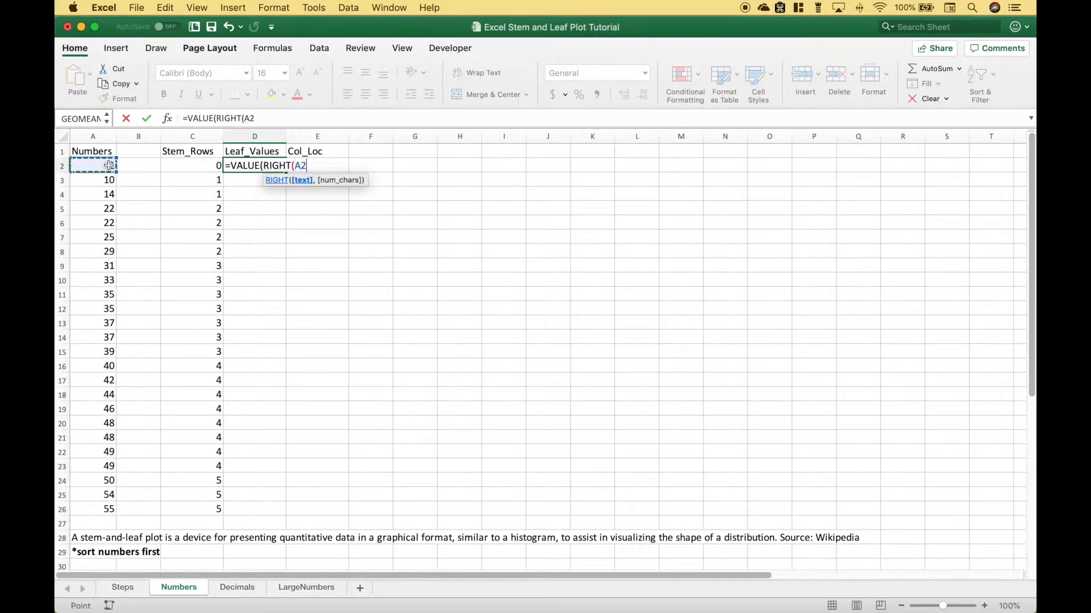
type(",1")
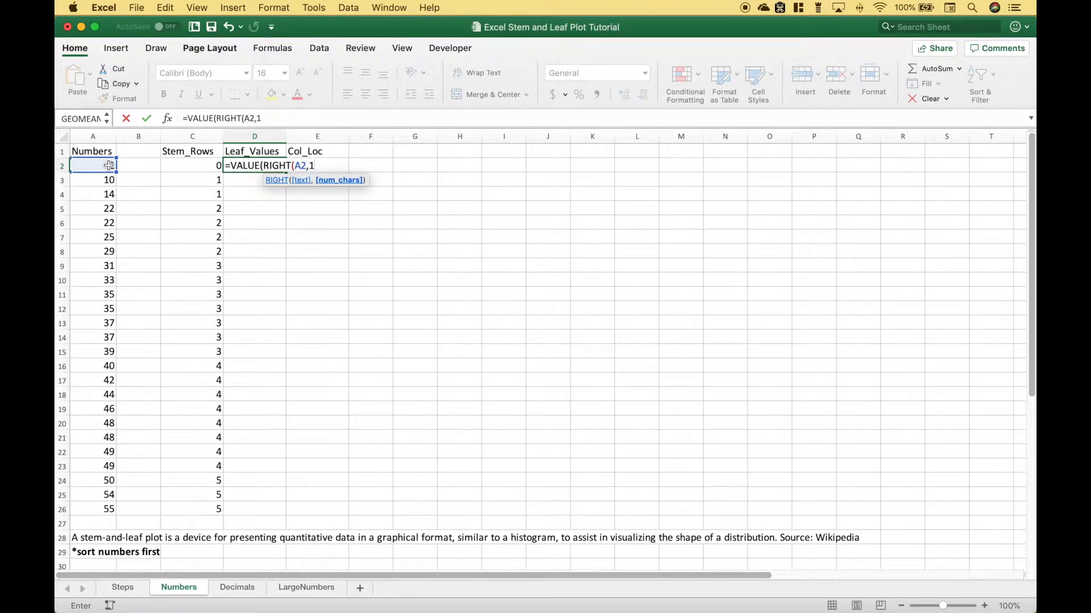
type("))")
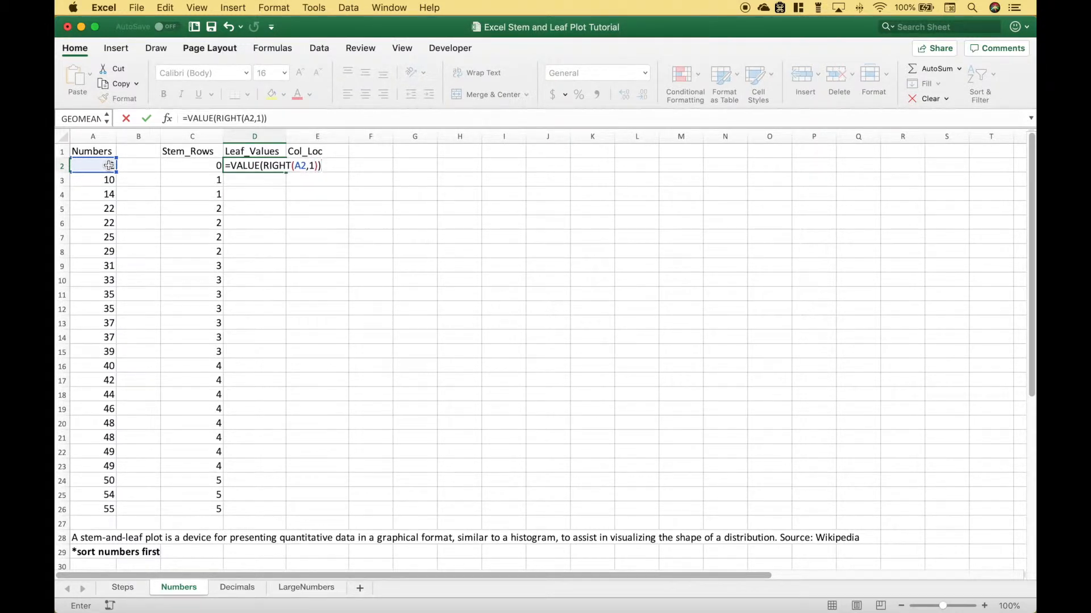
key("Return")
double_click(285, 172)
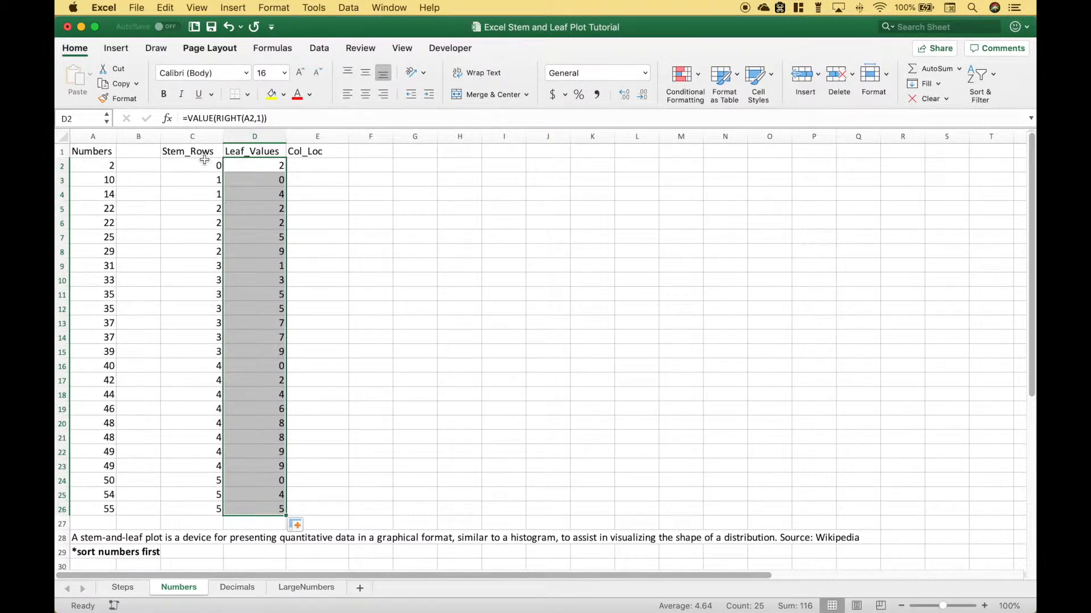
Enter =COUNTIF($C$2:C2,C2) in E2 and fill it down the Col_Loc column to row 26.
left_click(312, 165)
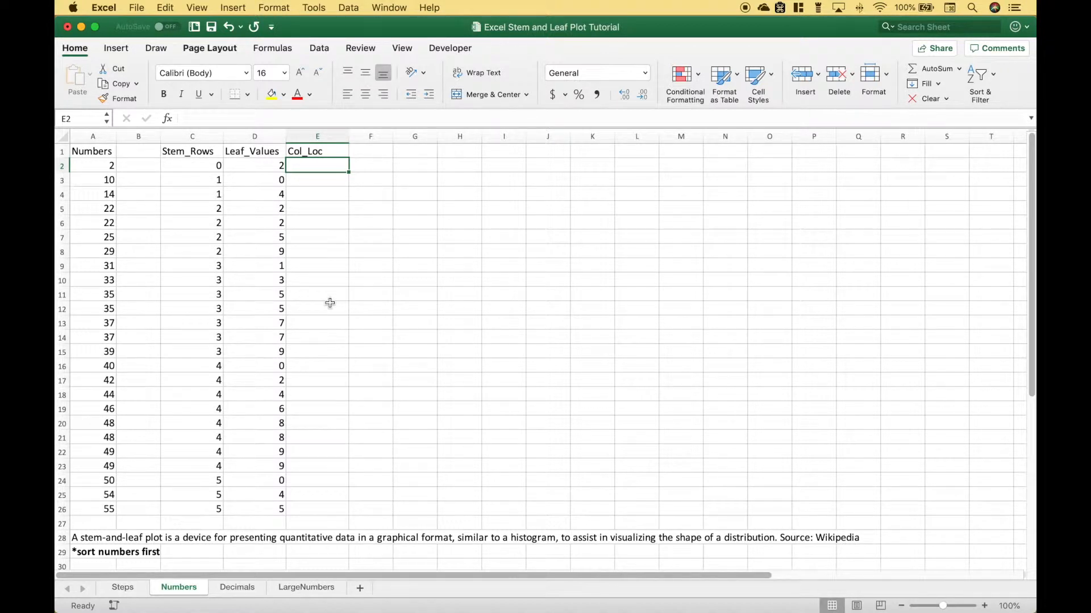
type("=")
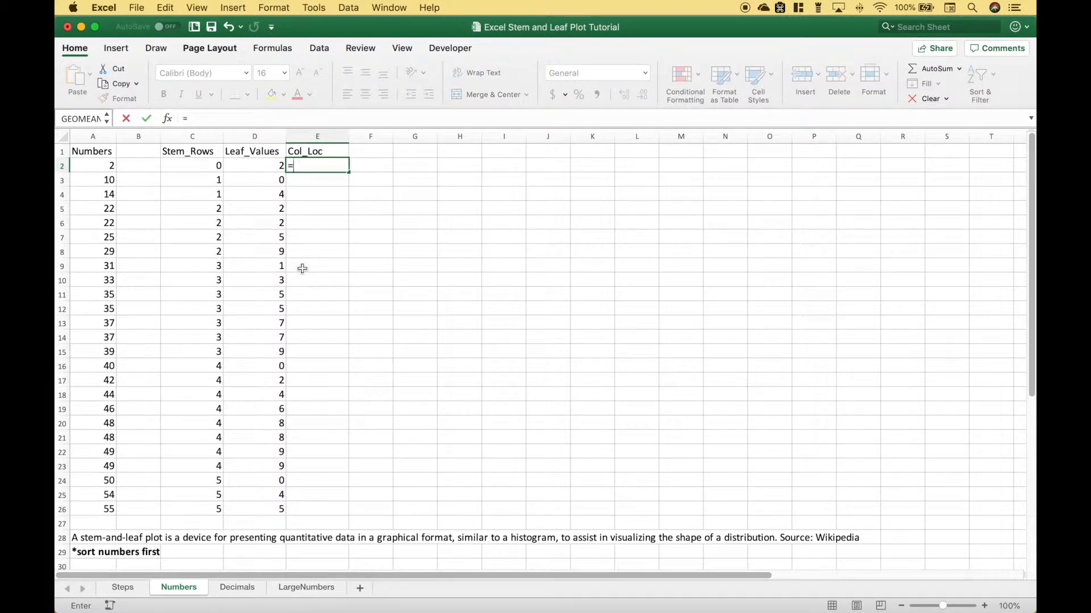
type("c")
key("Tab")
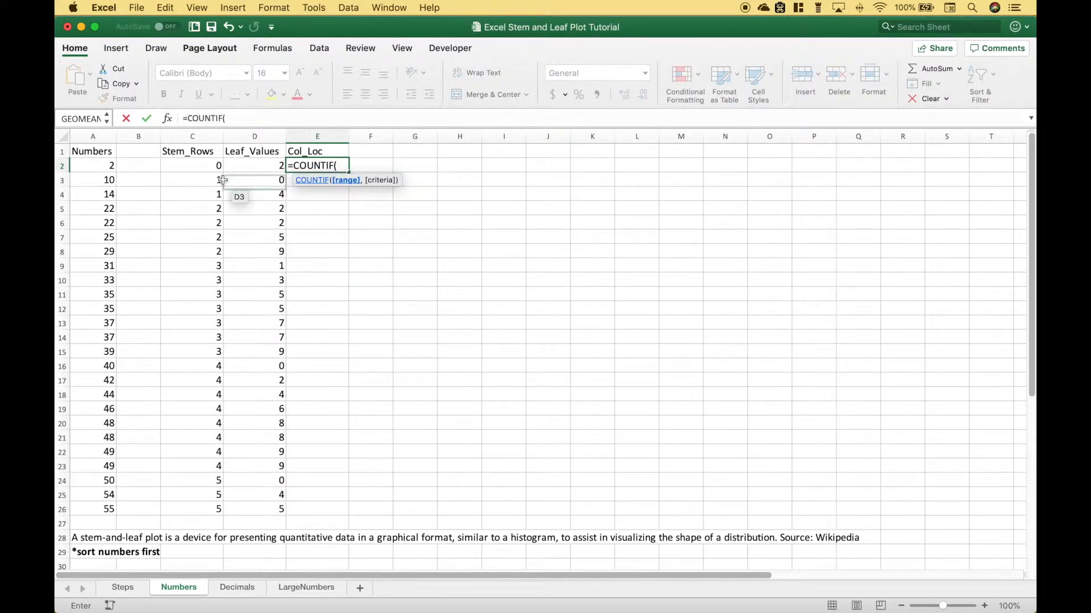
left_click(193, 166)
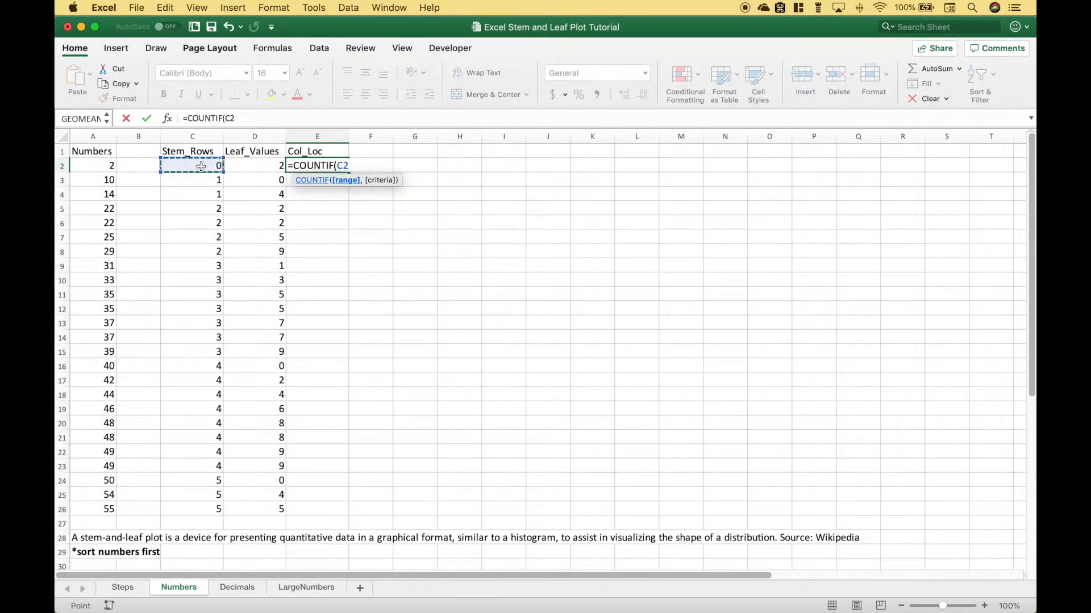
left_click(230, 118)
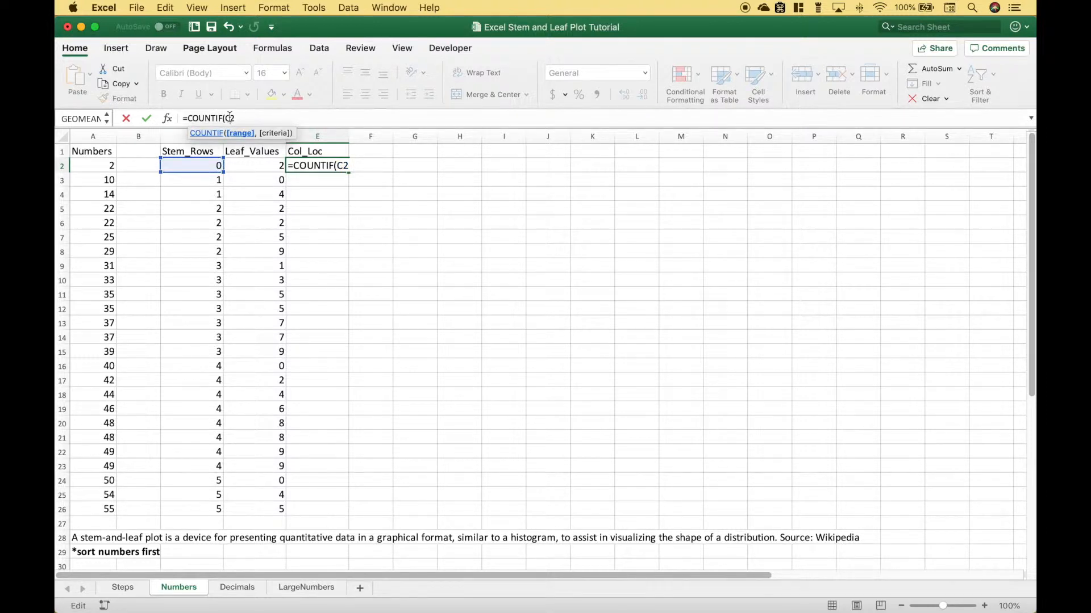
key("F4")
type(":")
left_click(200, 167)
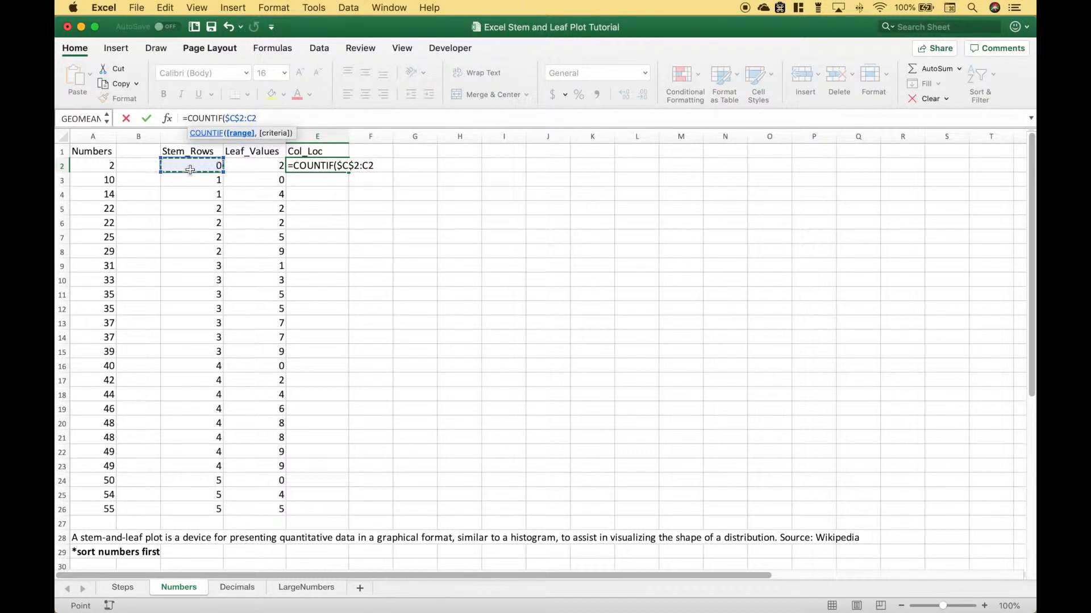
type(",")
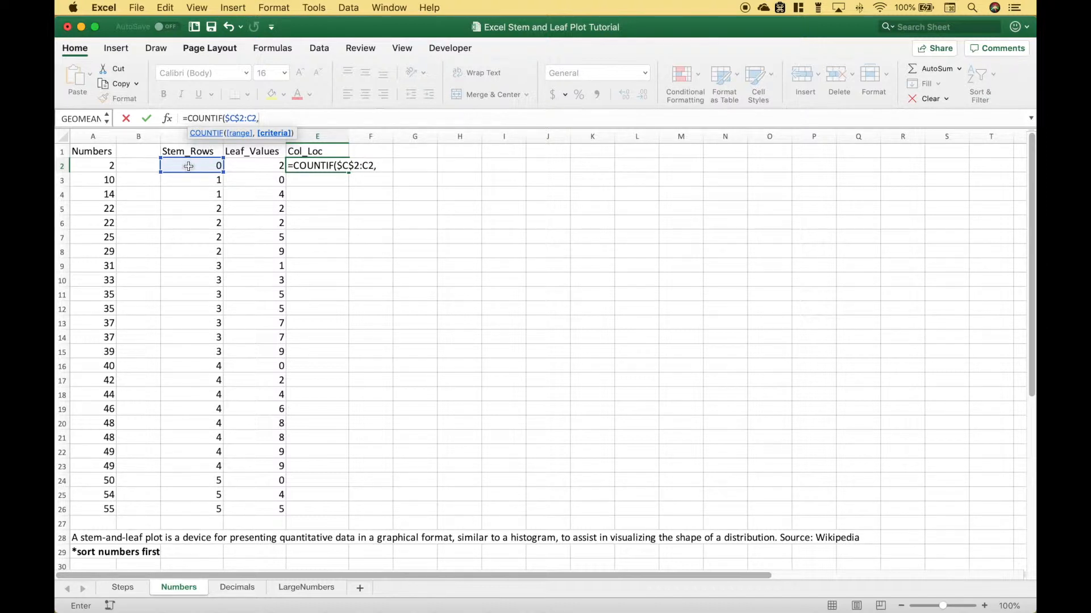
left_click(189, 166)
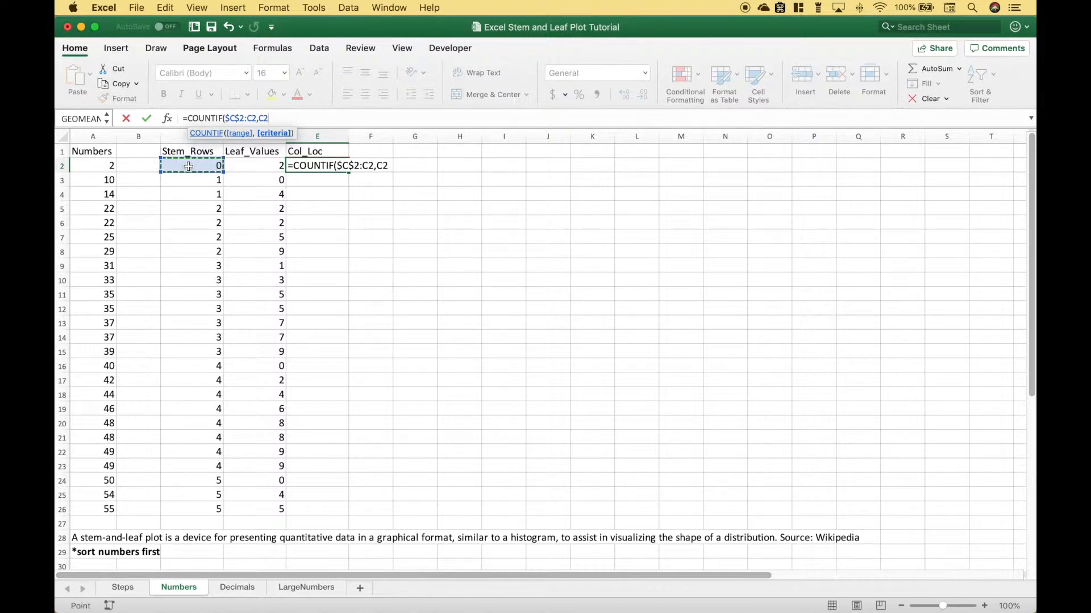
type(")")
key("Return")
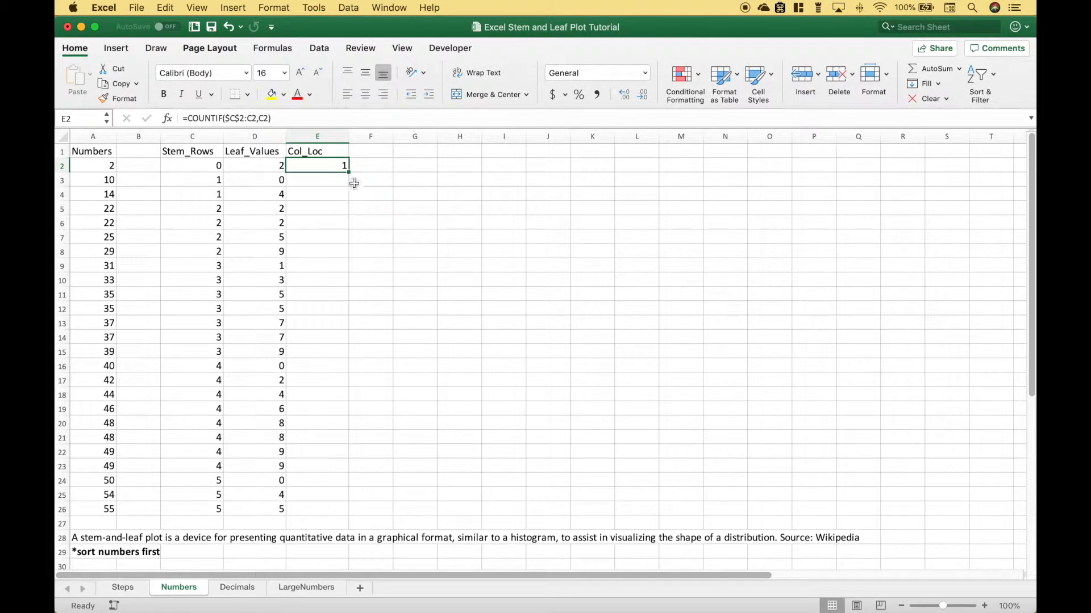
double_click(350, 174)
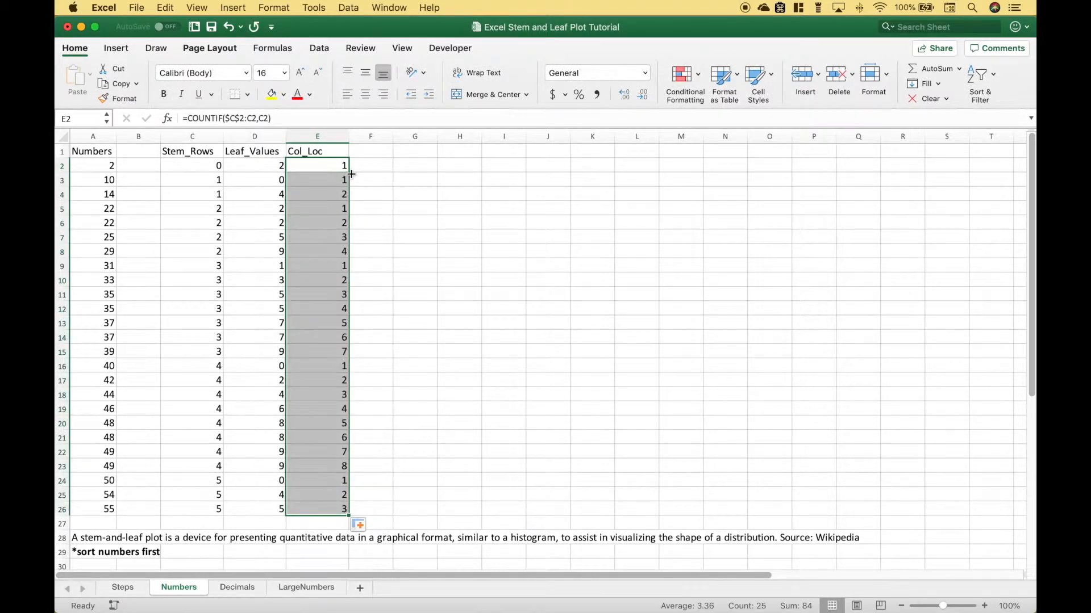
Check the Col_Loc positions against the source numbers for the first entry, the twenties and the thirties.
left_click(299, 167)
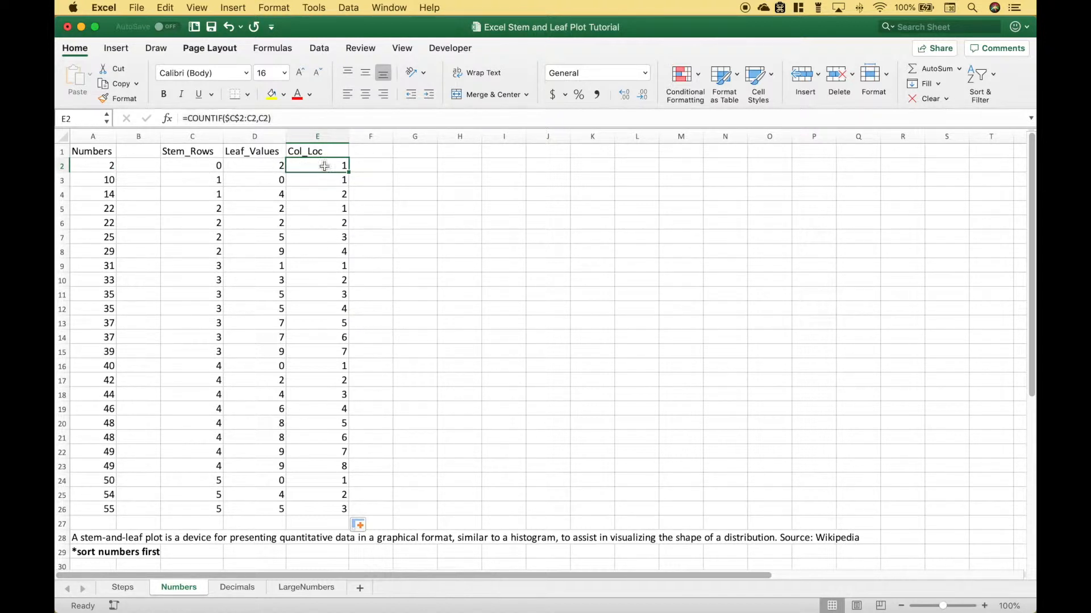
left_click(113, 171)
left_click(326, 168)
left_click_drag(319, 211, 324, 251)
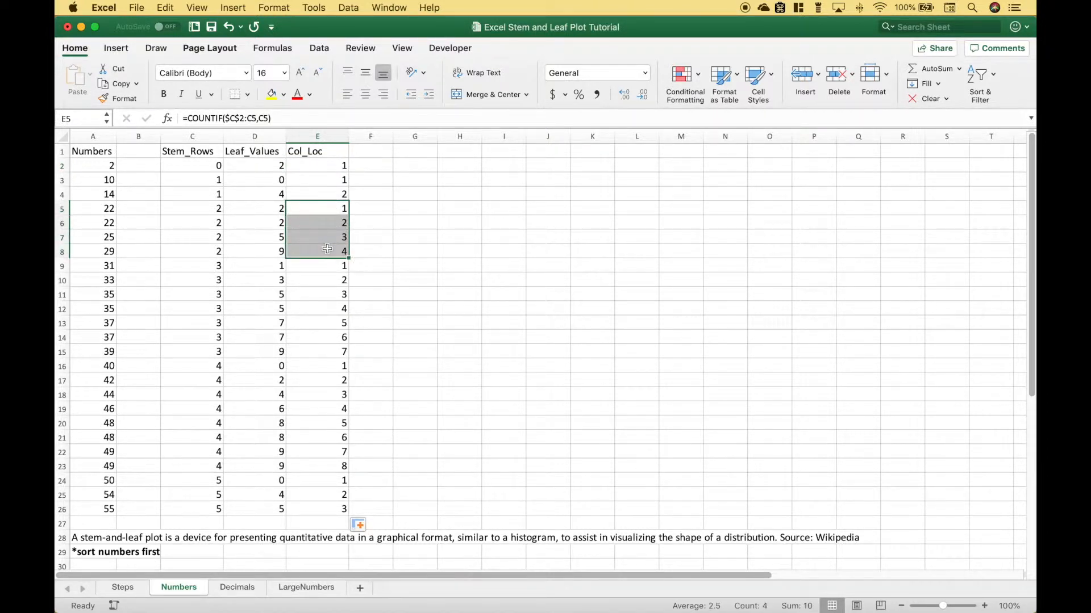
left_click(107, 268)
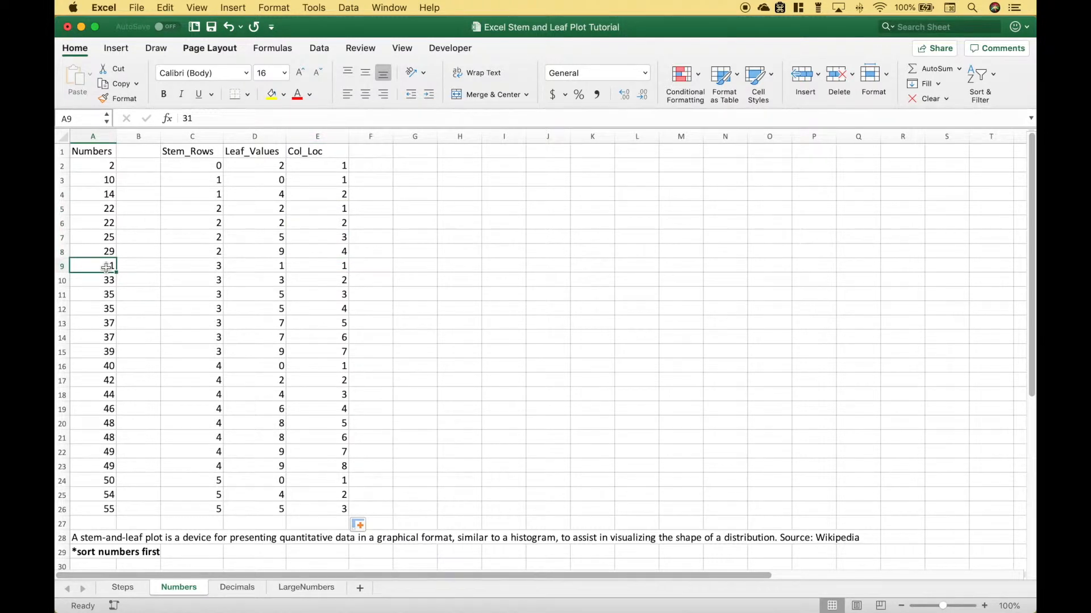
left_click_drag(323, 265, 332, 348)
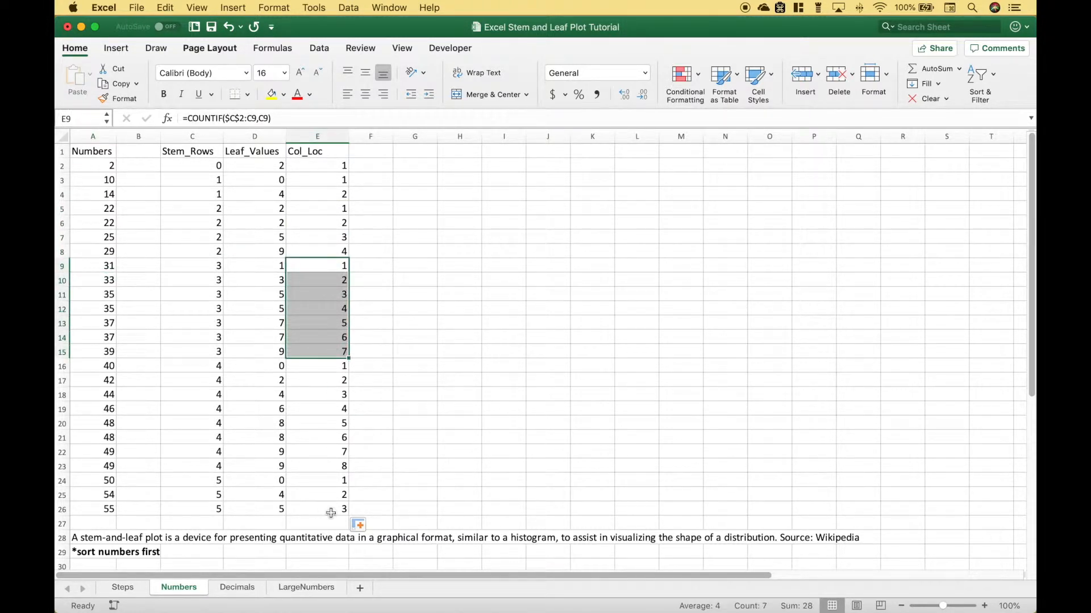
Create a PivotTable from the helper-column data in C1:E26 and place it at G5 on the existing Numbers worksheet.
left_click(197, 152)
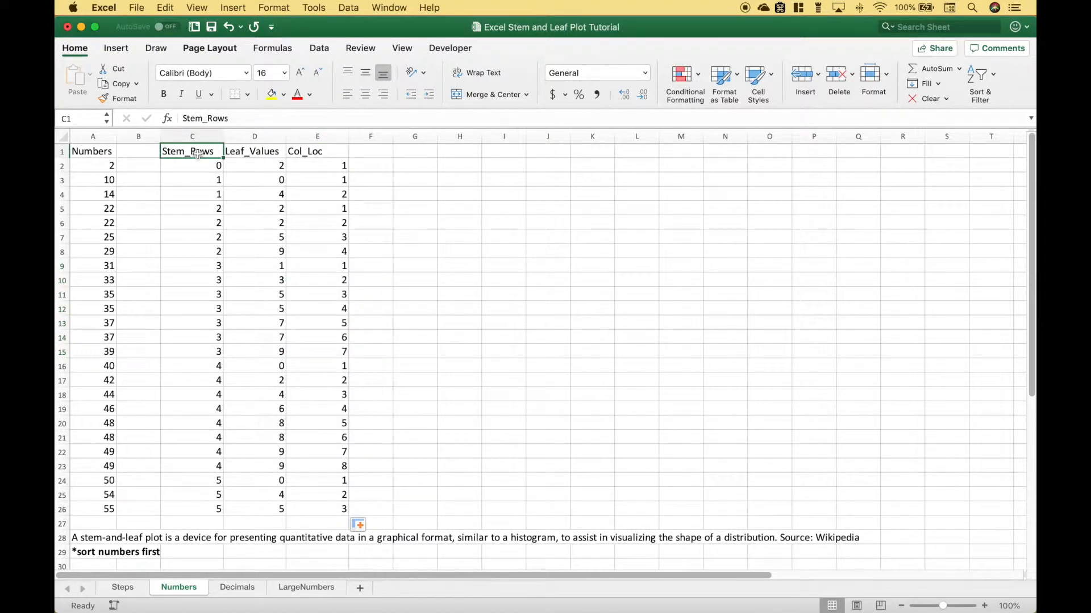
left_click(118, 50)
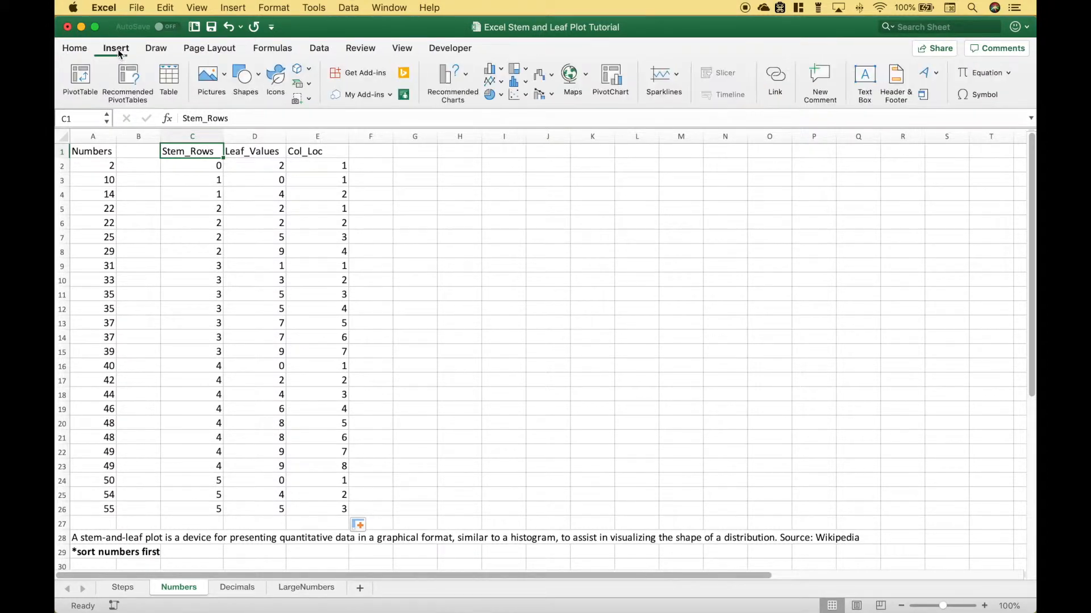
left_click(81, 75)
left_click(414, 285)
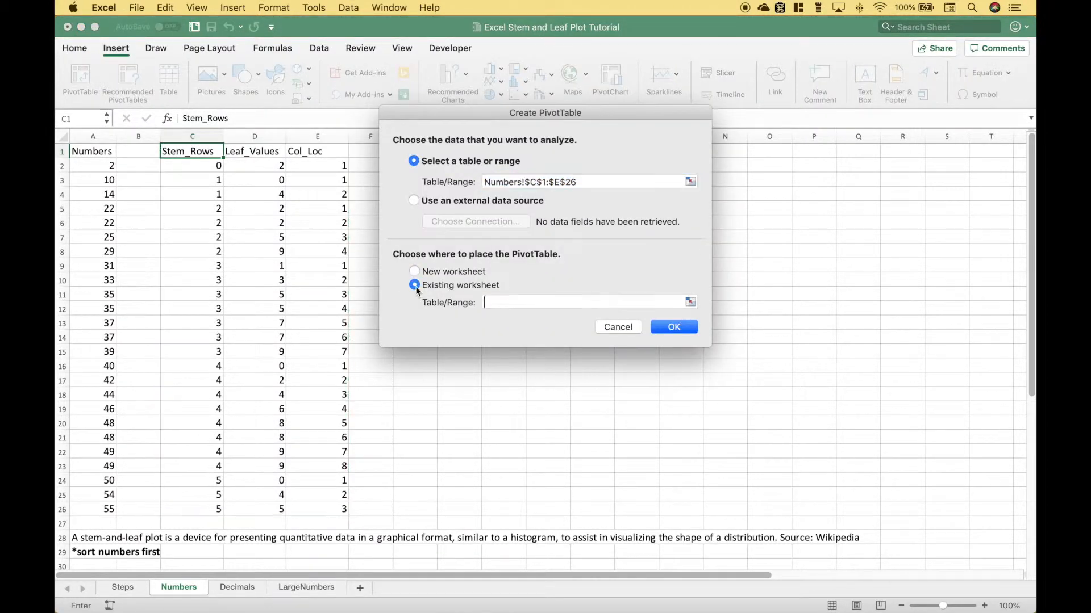
left_click_drag(448, 115, 544, 120)
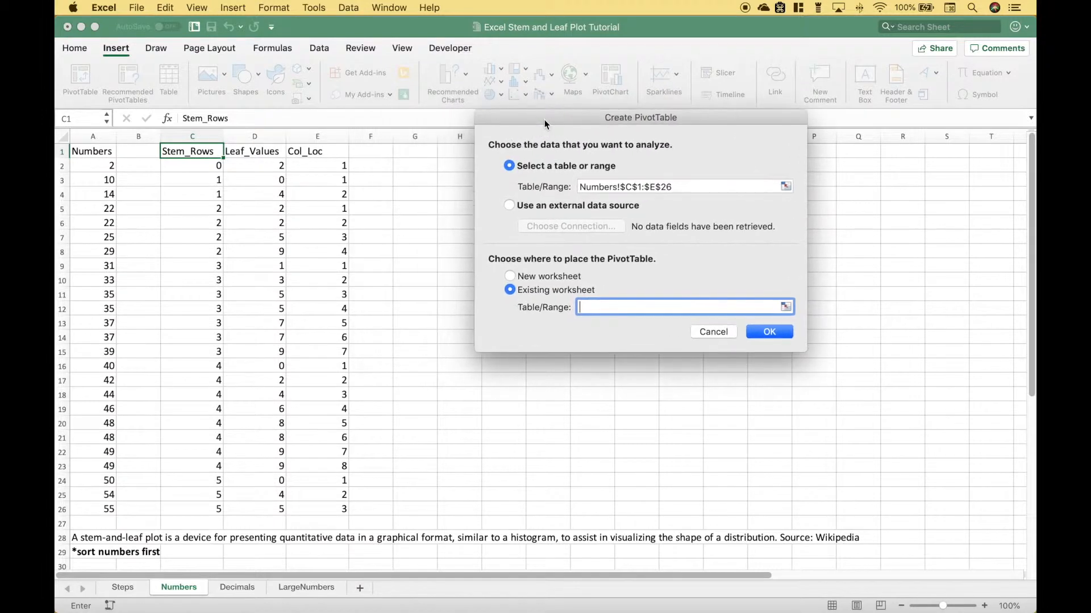
left_click(418, 208)
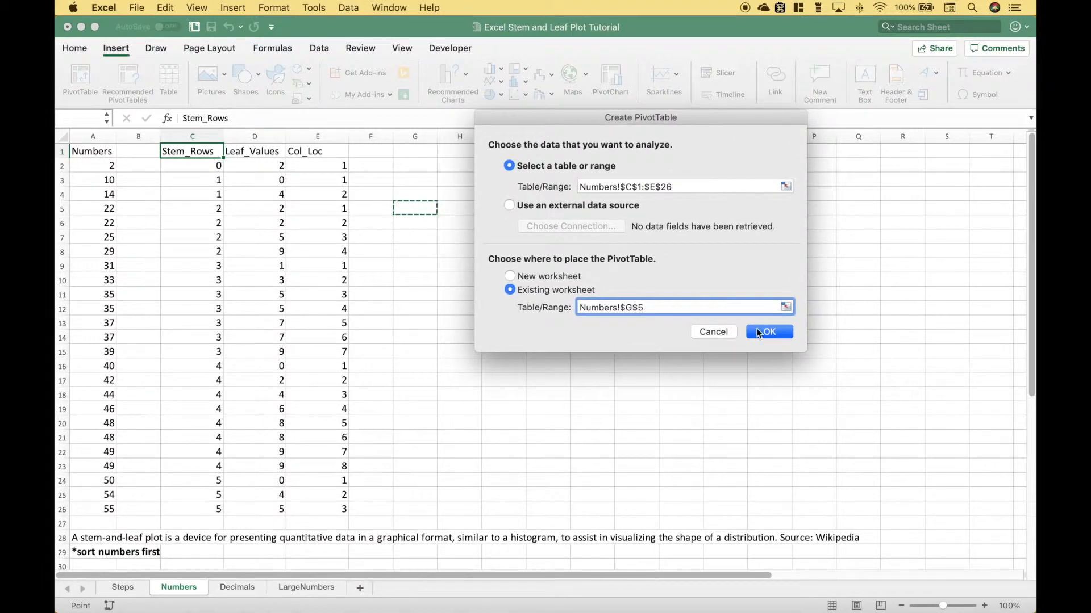
left_click(769, 331)
Assign Stem_Rows to the PivotTable's rows, Leaf_Values to its values and Col_Loc to its columns, and close the field list.
left_click_drag(877, 198, 884, 470)
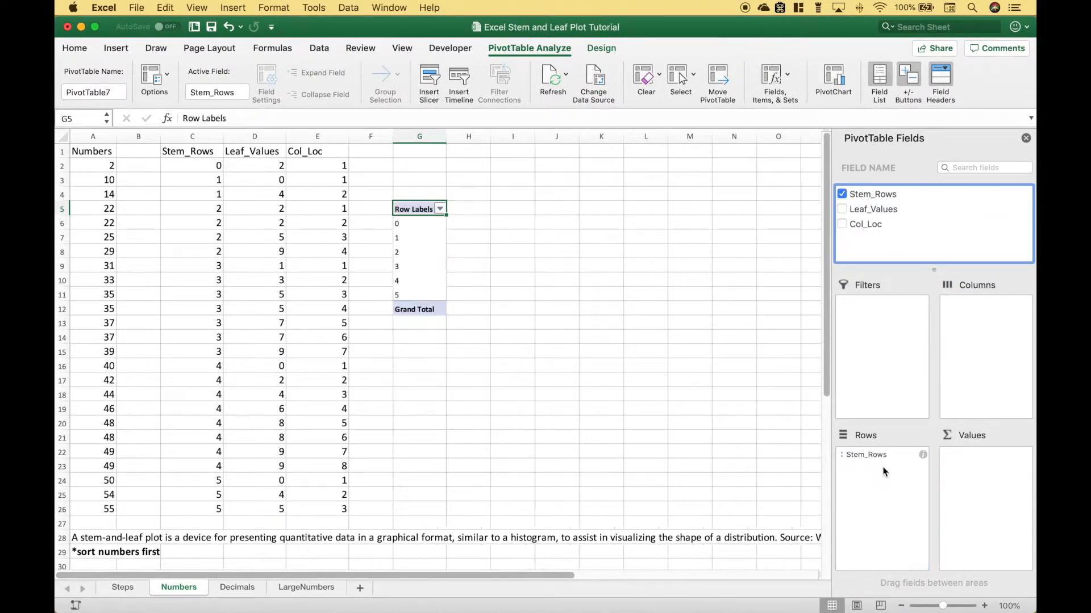
left_click_drag(902, 208, 990, 473)
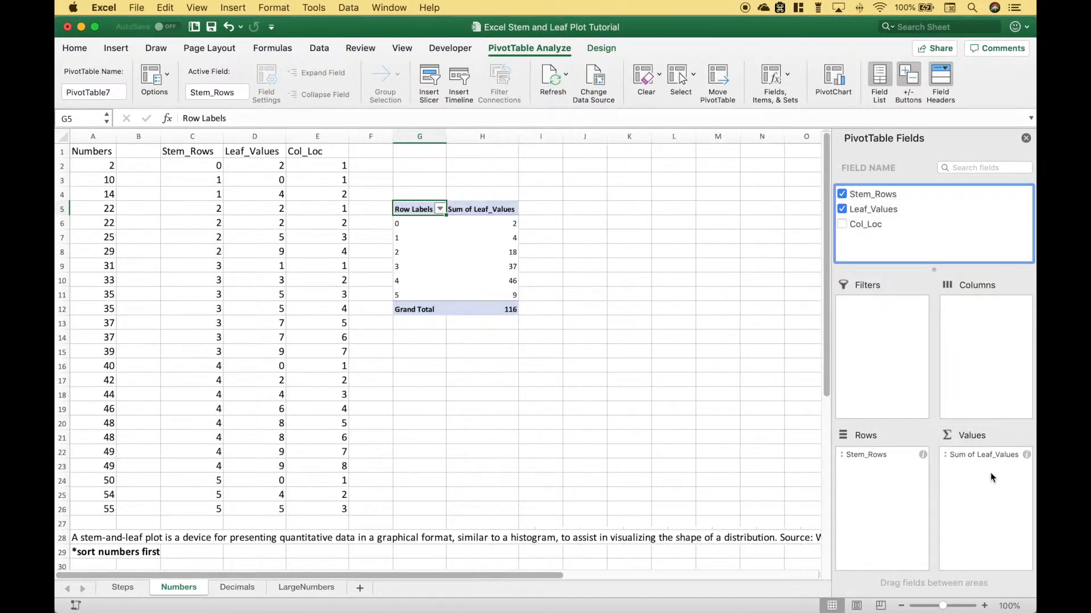
left_click_drag(877, 223, 983, 332)
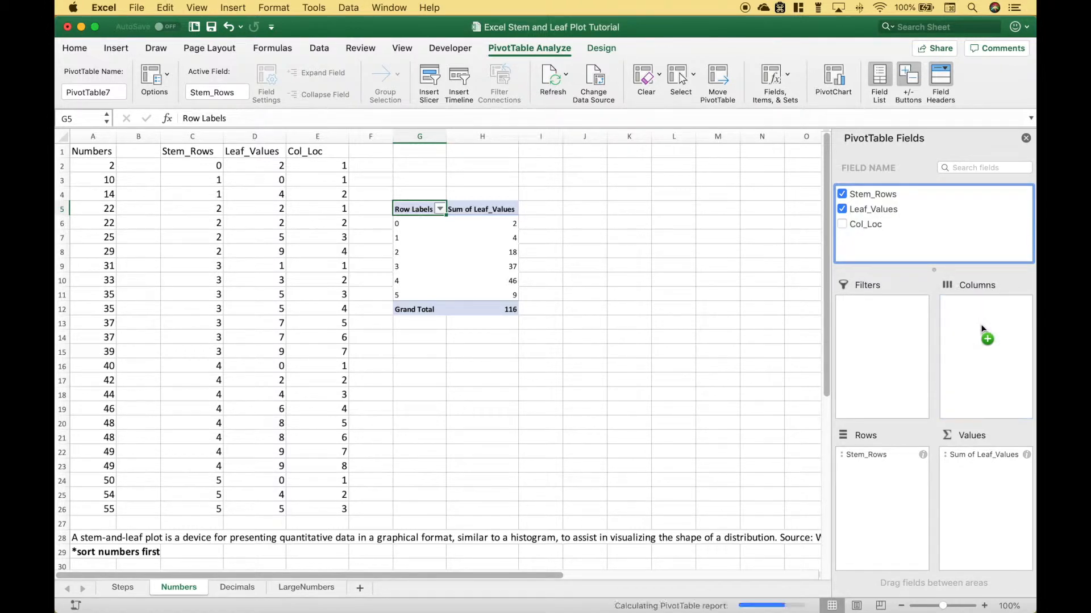
left_click(1025, 138)
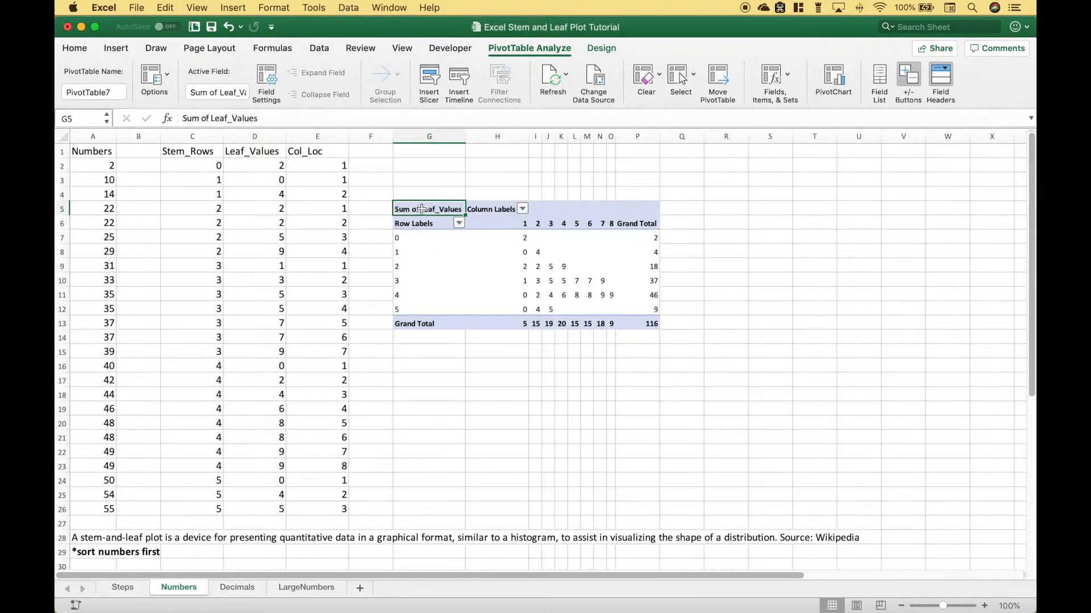
Turn off the PivotTable's grand totals for both rows and columns.
left_click(600, 48)
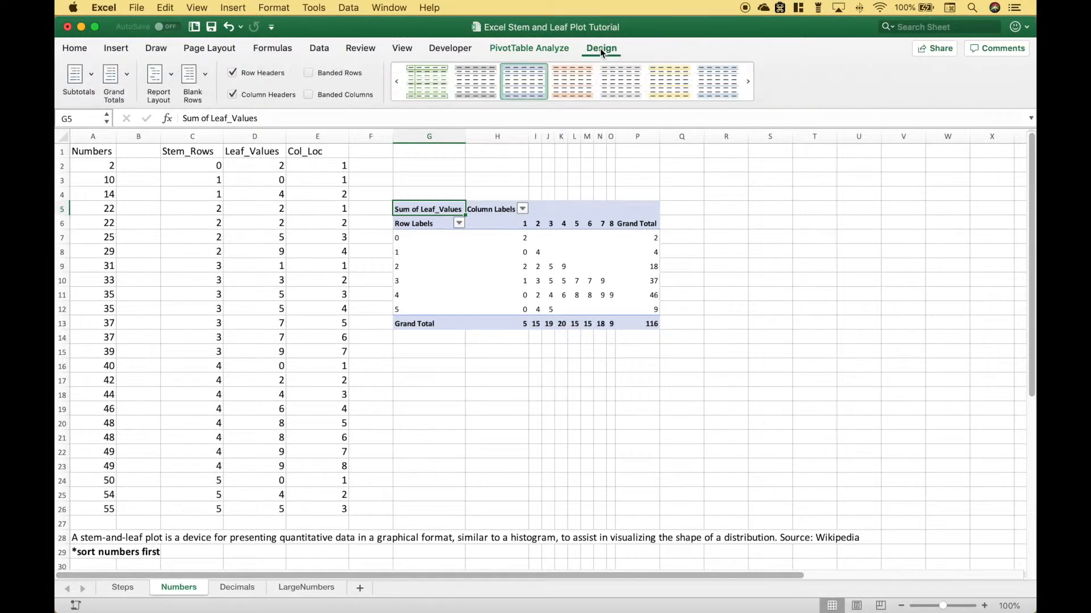
left_click(125, 79)
left_click(131, 97)
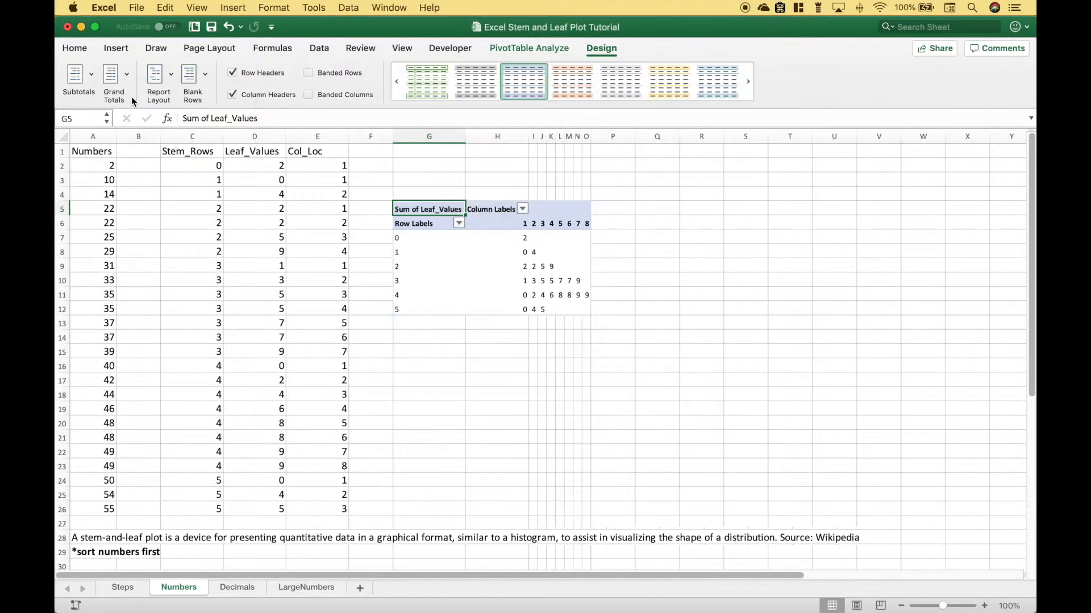
Set the font size of the entire Numbers sheet, including the PivotTable, to 16.
left_click(63, 136)
left_click(75, 47)
left_click(284, 73)
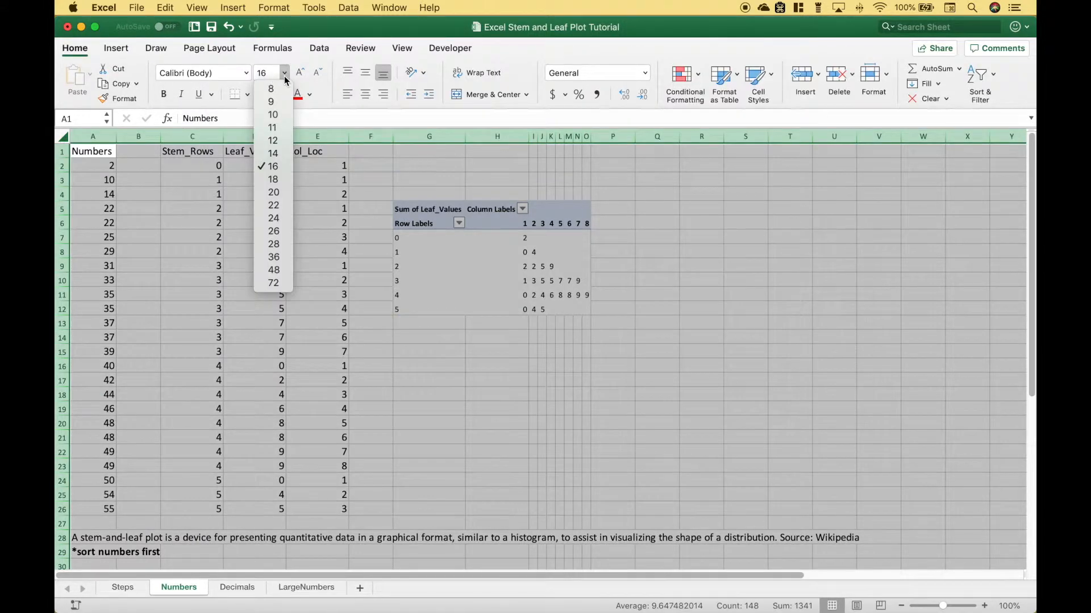
left_click(287, 167)
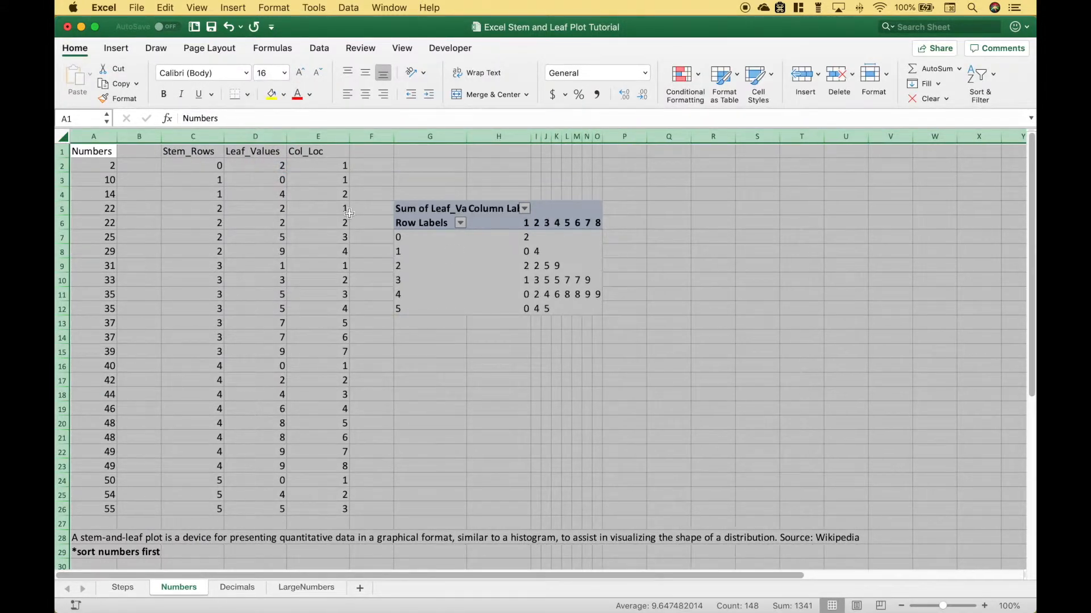
Apply a light PivotTable style with black lines and give columns G through O one equal narrow width.
left_click(424, 223)
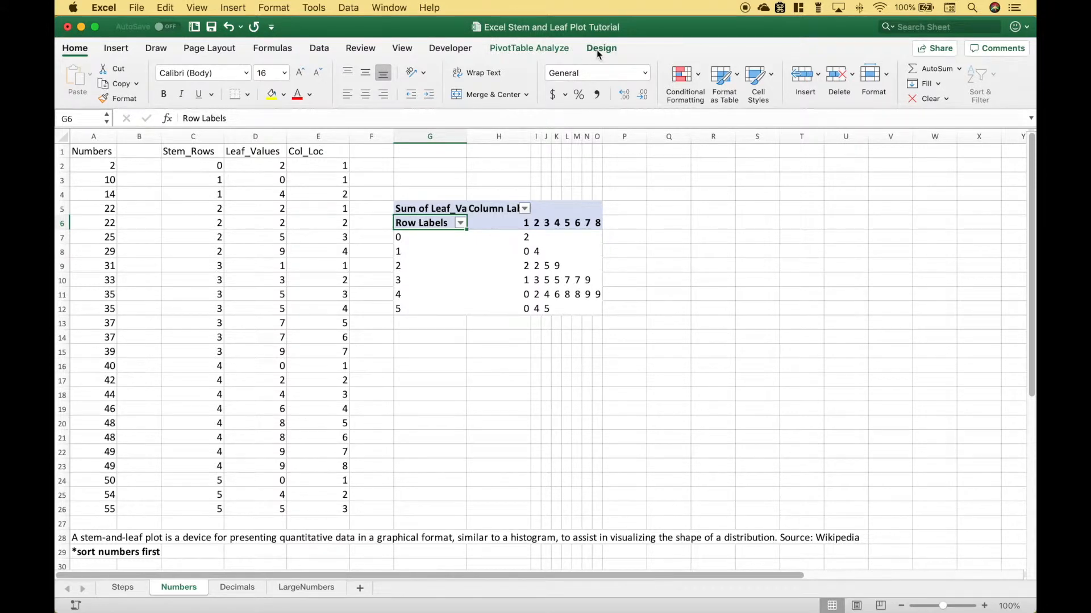
left_click(599, 48)
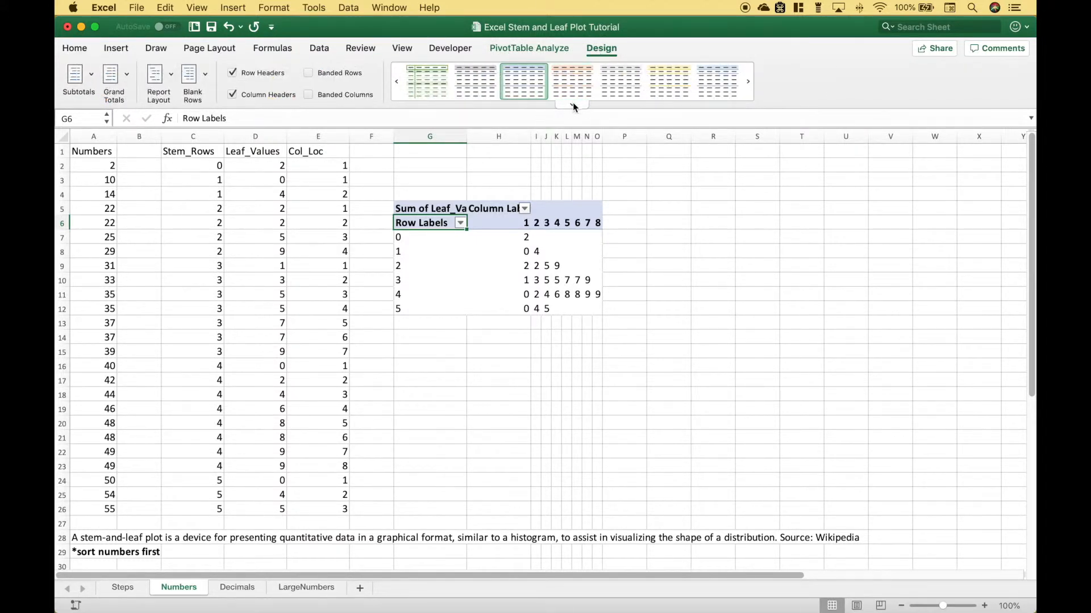
left_click(572, 105)
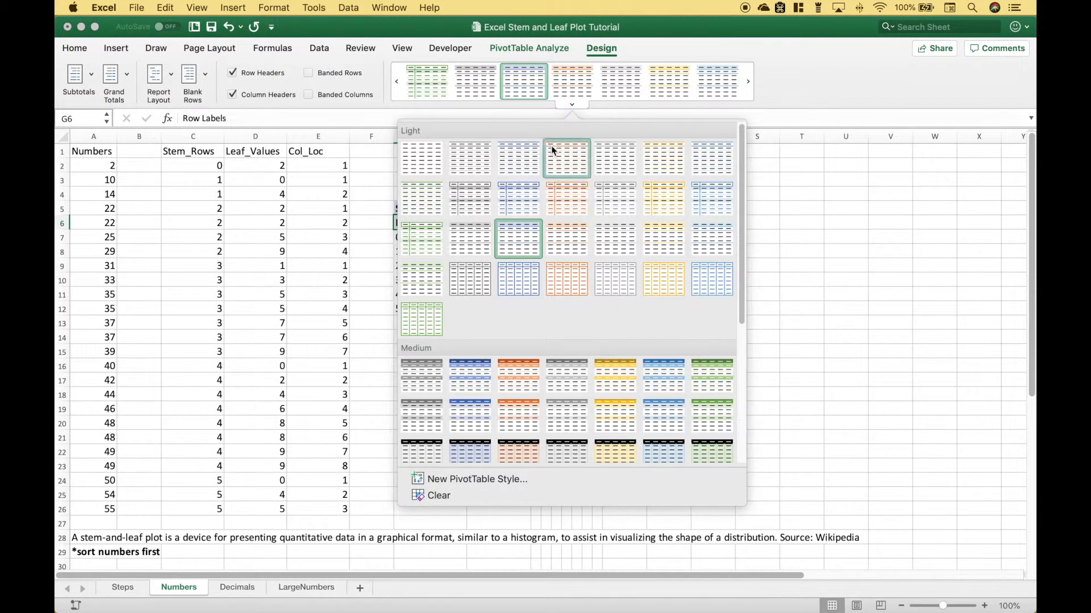
left_click(466, 201)
left_click_drag(432, 136, 620, 136)
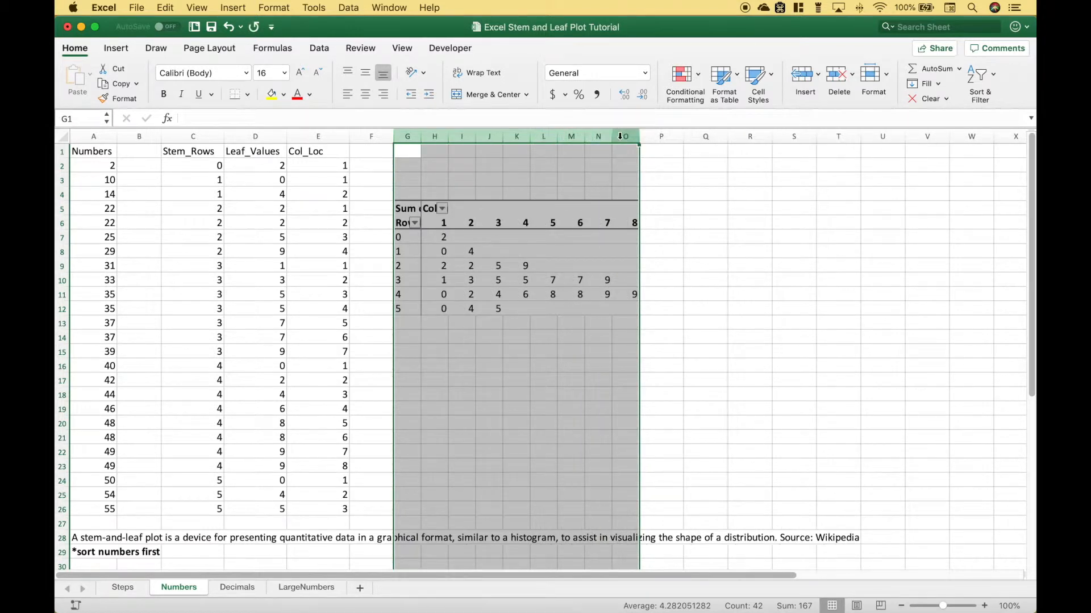
left_click(405, 237)
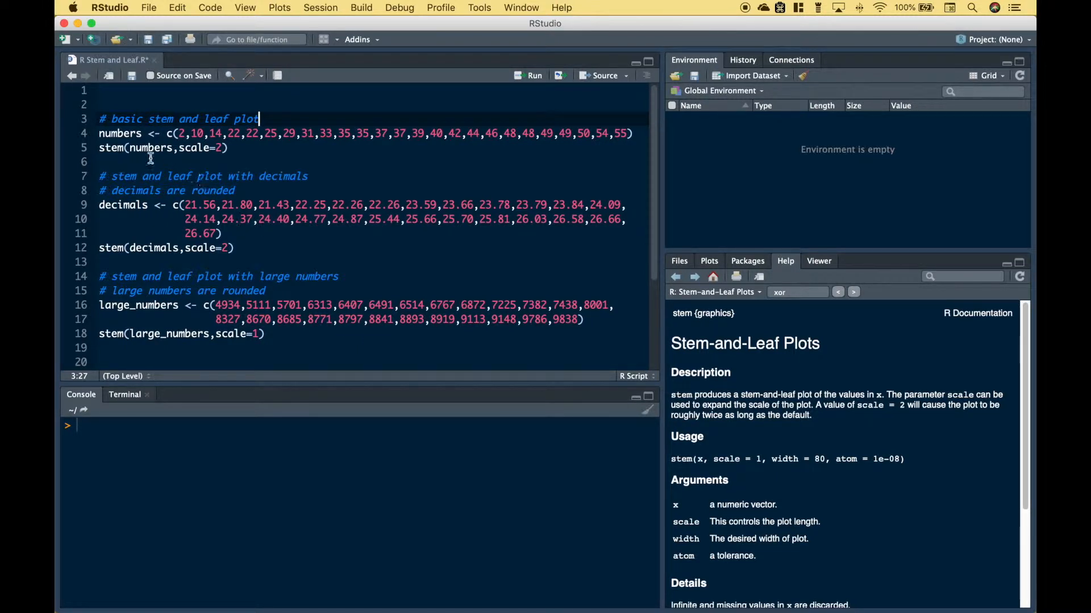
Switch to RStudio and run the basic plot code, defining the numbers vector and calling stem(numbers,scale=2).
left_click(110, 148)
double_click(110, 148)
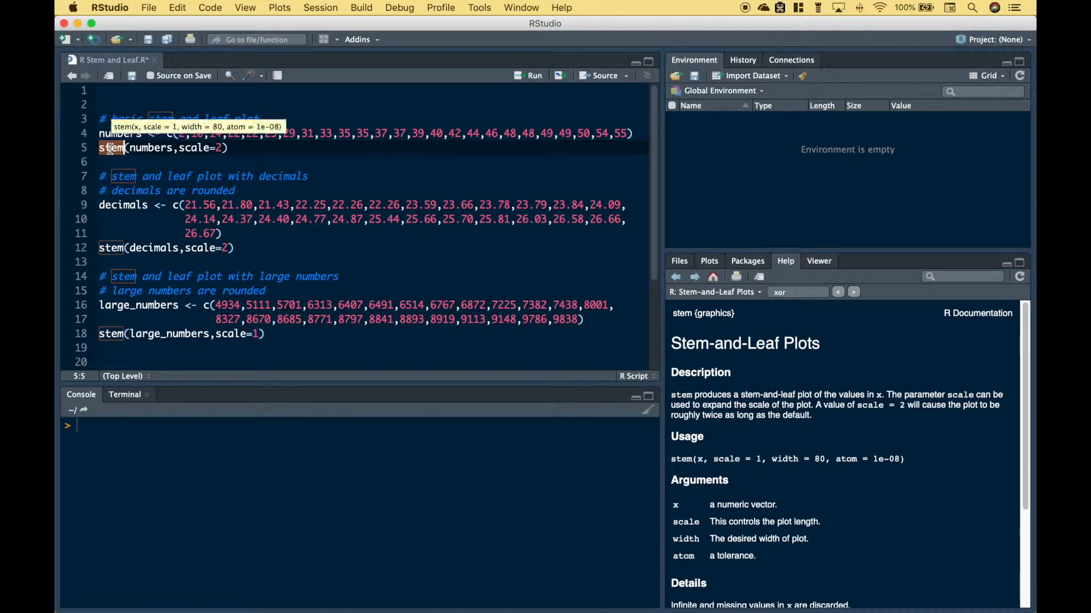
double_click(110, 133)
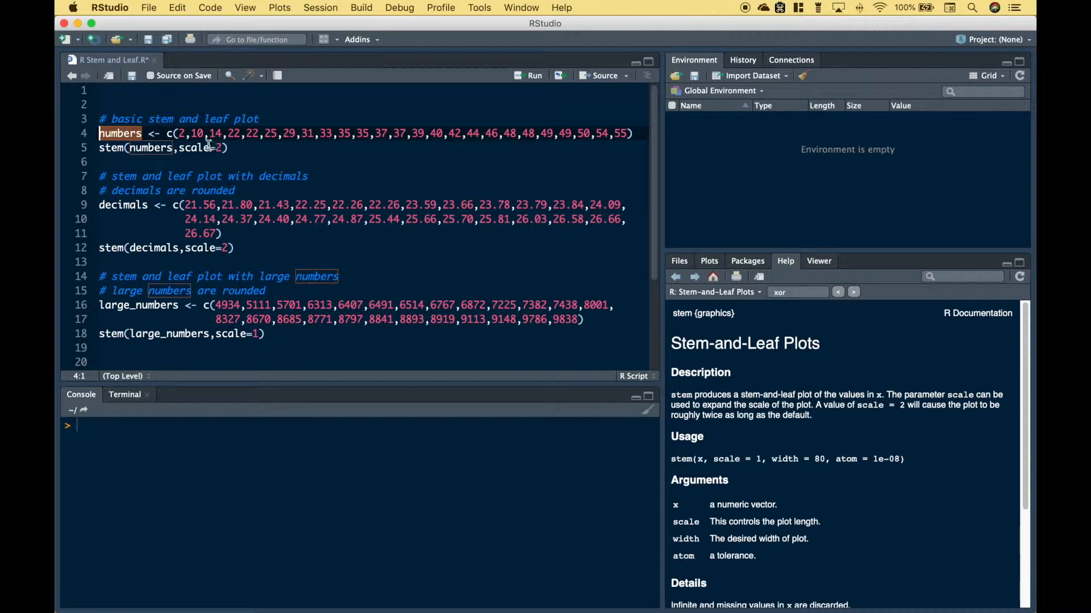
left_click(101, 132)
left_click_drag(100, 133, 228, 148)
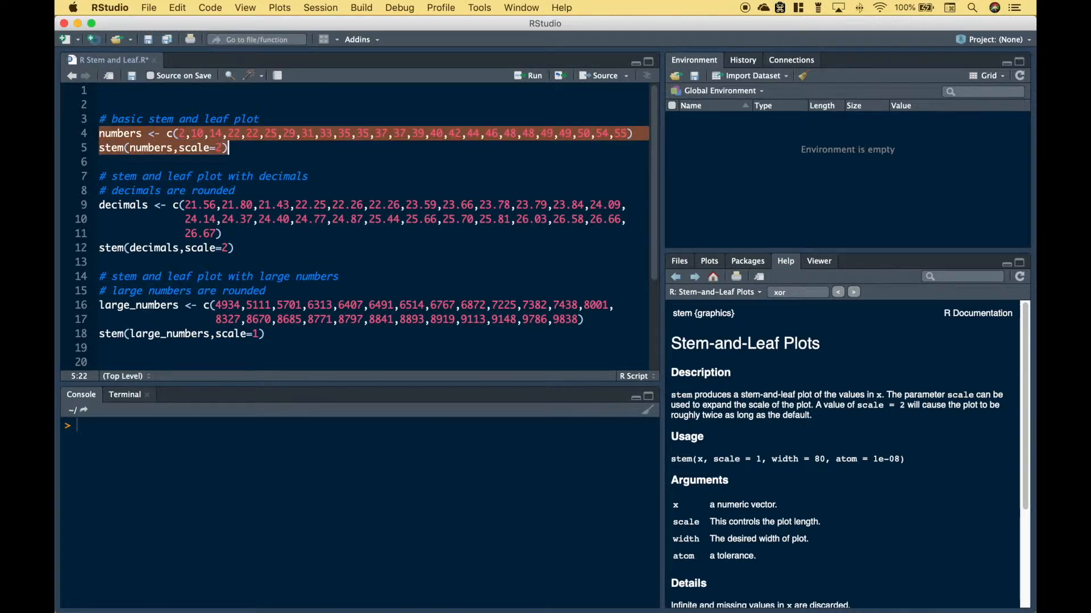
key("super+Return")
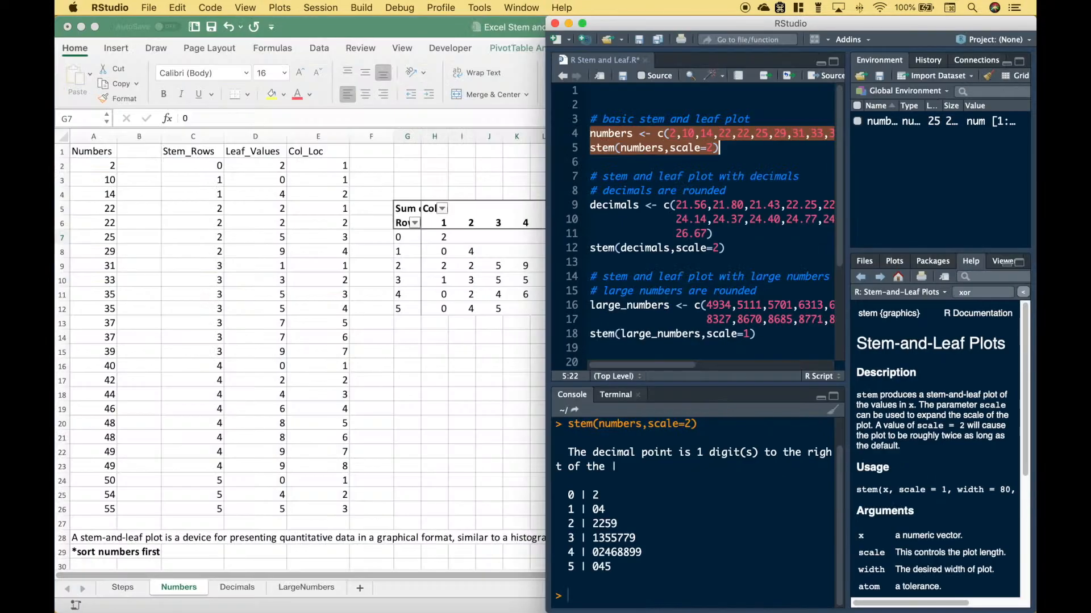
Compare the PivotTable's rows for stems 0 and 1 with the matching lines of R's stem output.
scroll(277, 345, "right", 3)
scroll(277, 345, "right", 1)
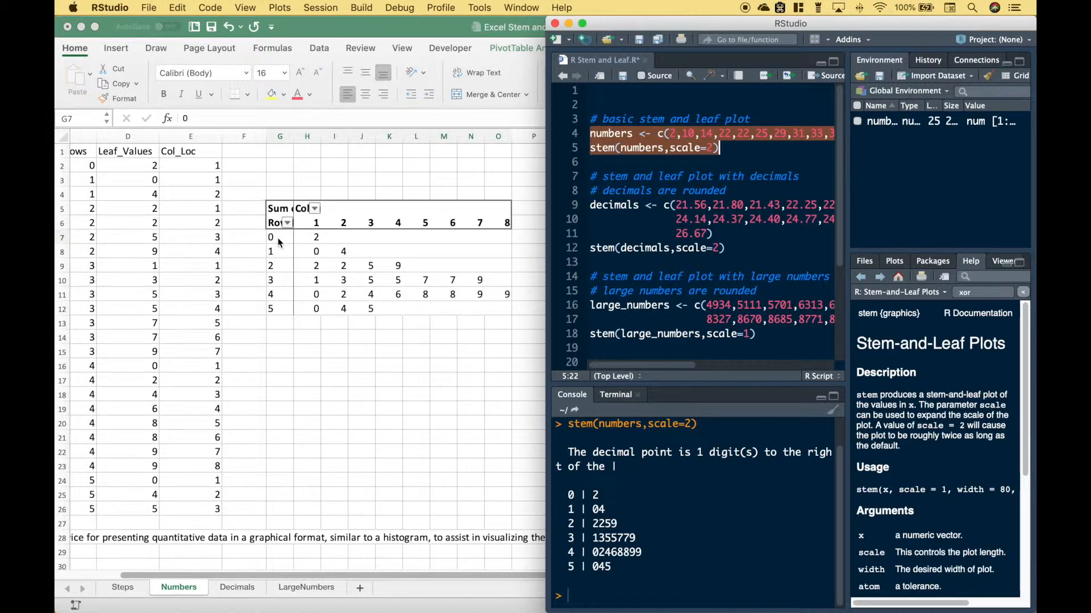
left_click_drag(606, 495, 566, 495)
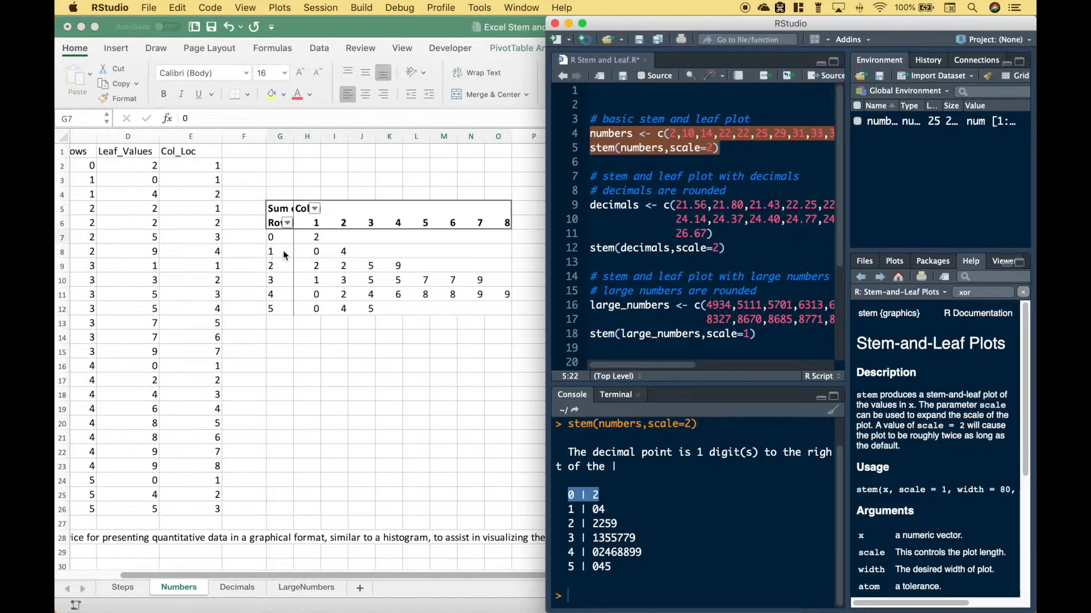
left_click_drag(567, 510, 606, 509)
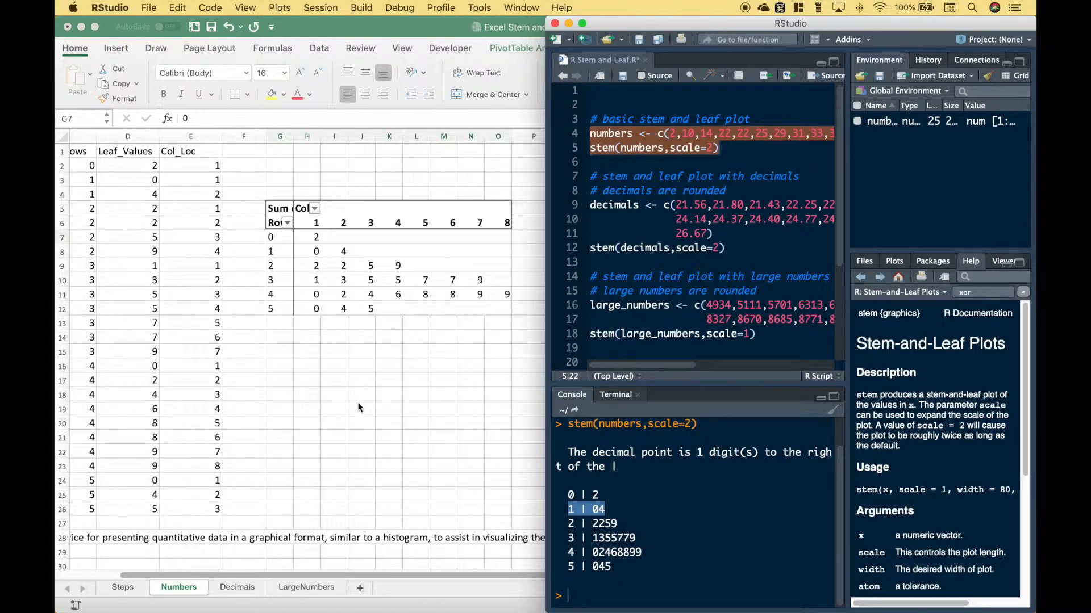
Switch back to Excel and compare the Stem_Rows formula in C2 on the Decimals sheet with the one on Numbers.
key("super+Tab")
scroll(358, 407, "left", 5)
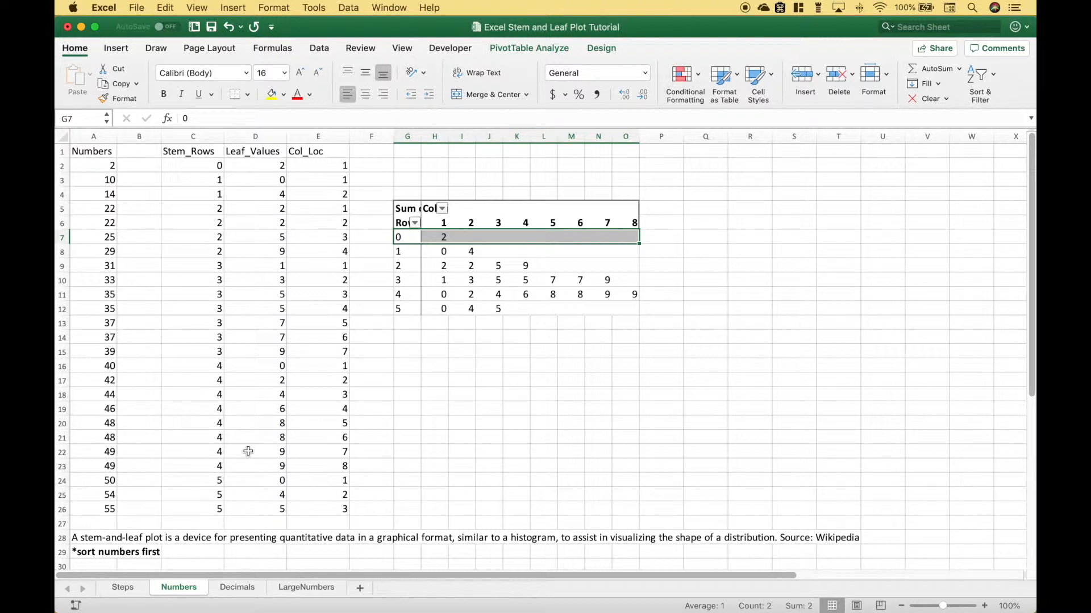
left_click(236, 589)
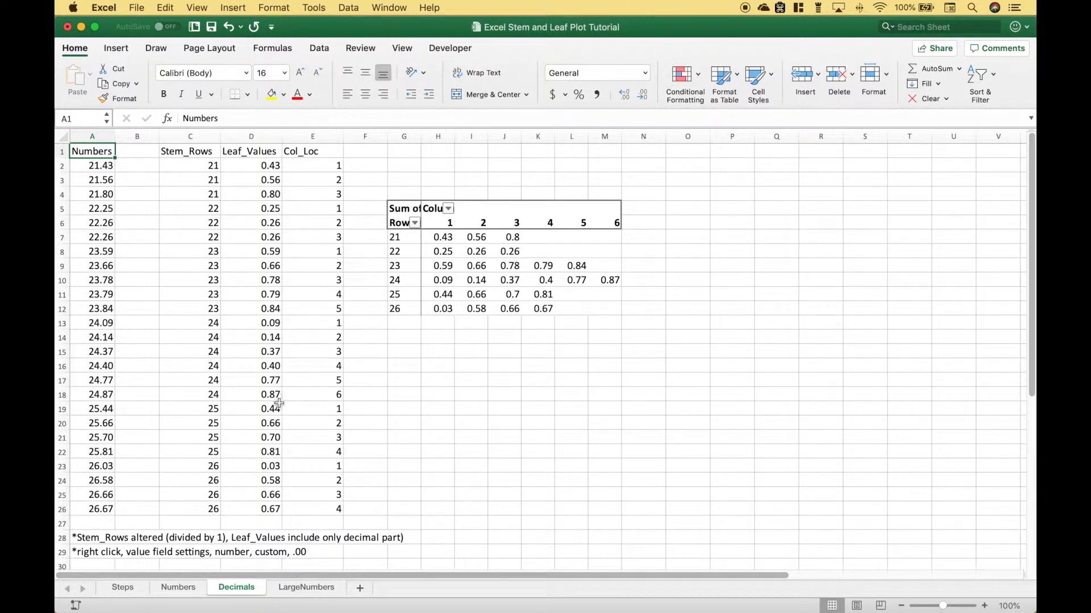
left_click(195, 165)
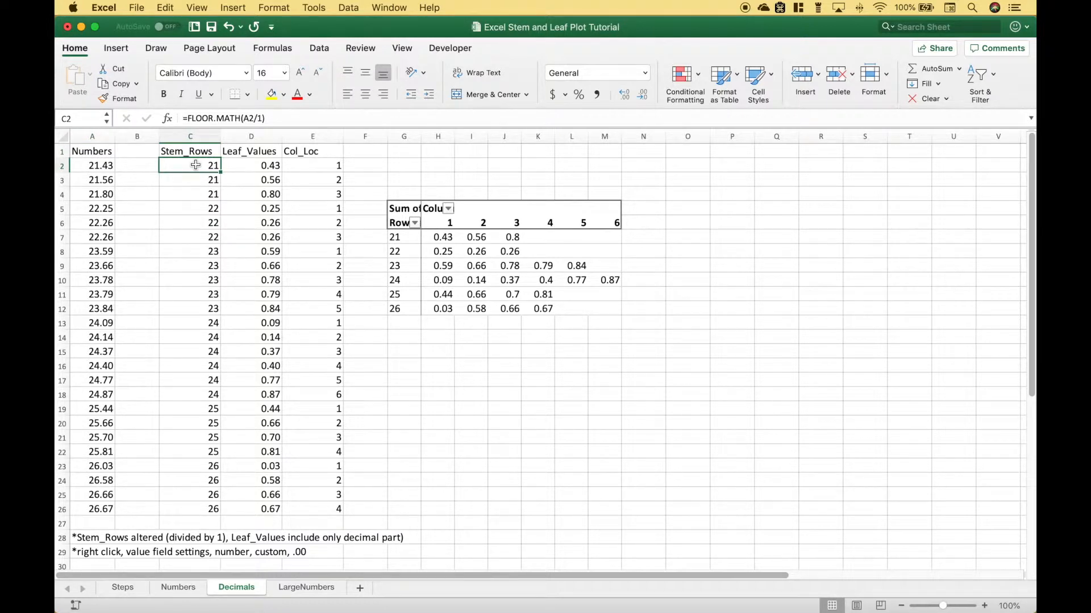
left_click(178, 588)
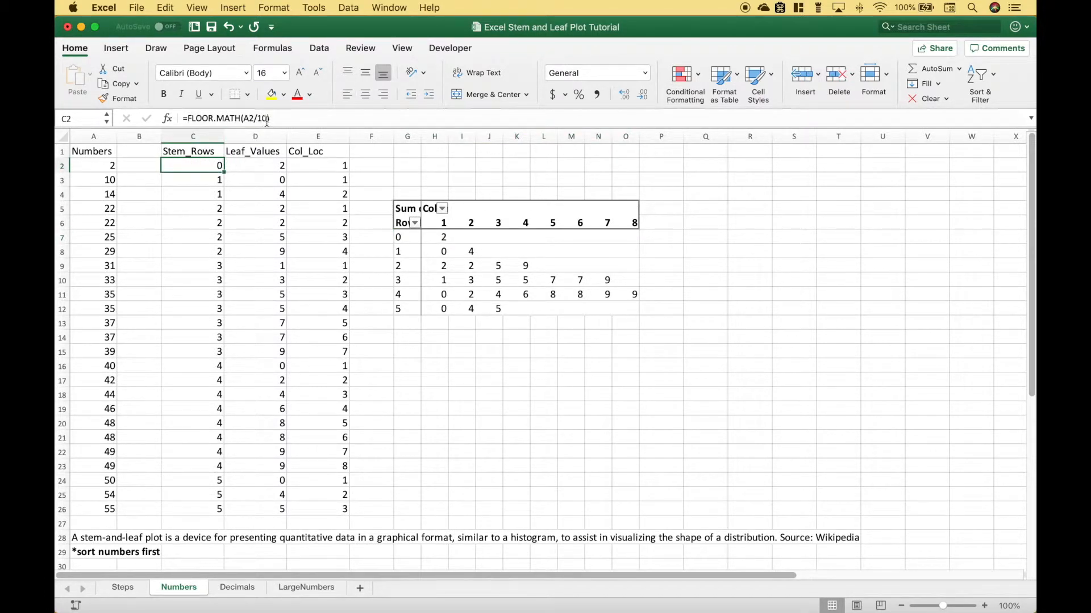
left_click(237, 587)
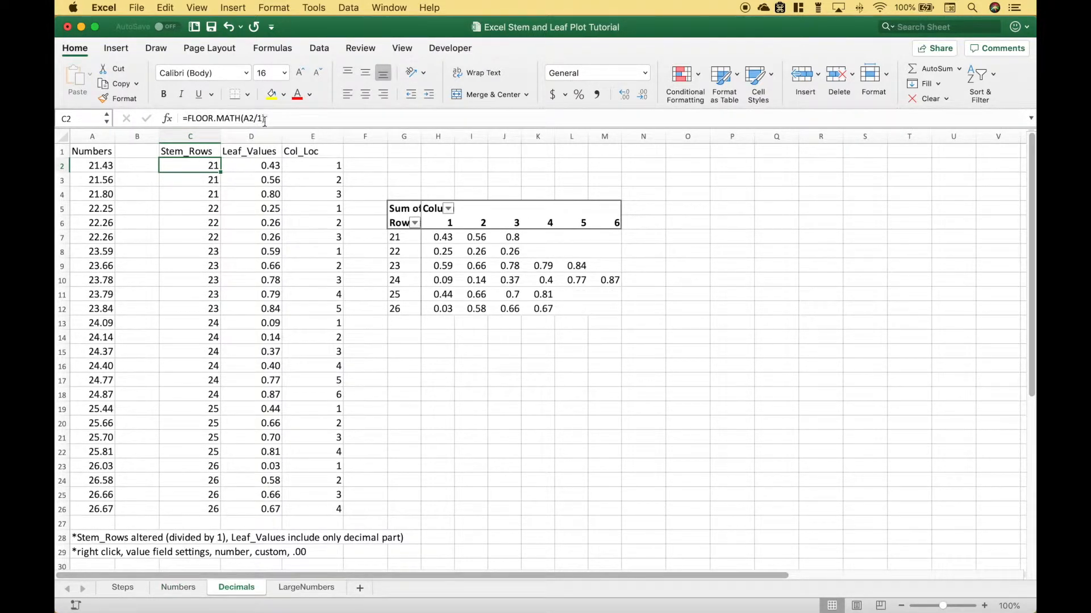
Compare the Leaf_Values formula in D2 between the Numbers and Decimals sheets, and inspect the Decimals Col_Loc formula in E2.
left_click(184, 588)
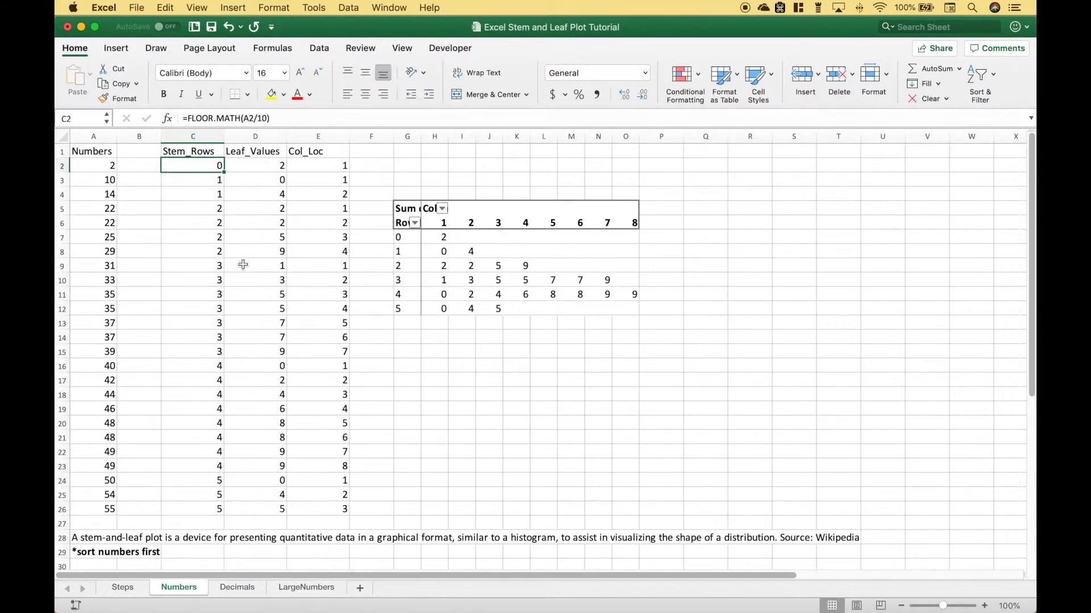
left_click(259, 165)
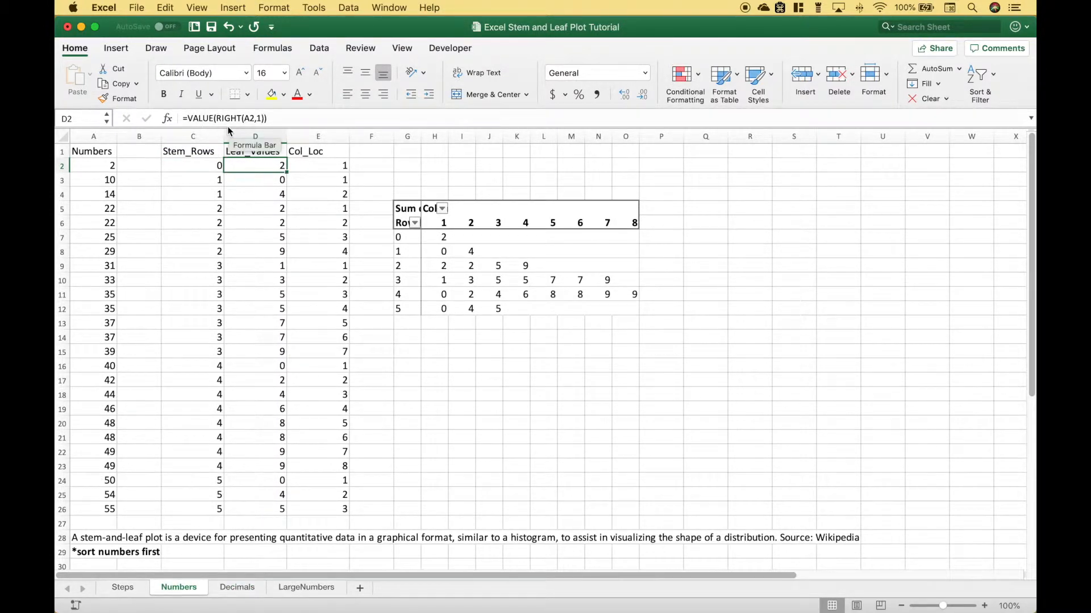
left_click(236, 588)
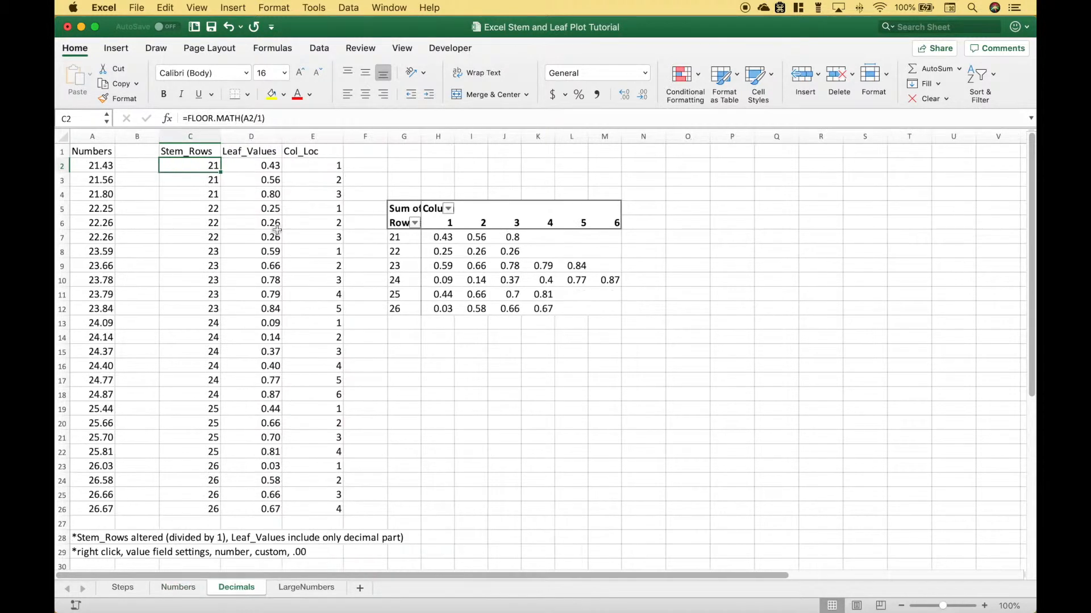
left_click(250, 167)
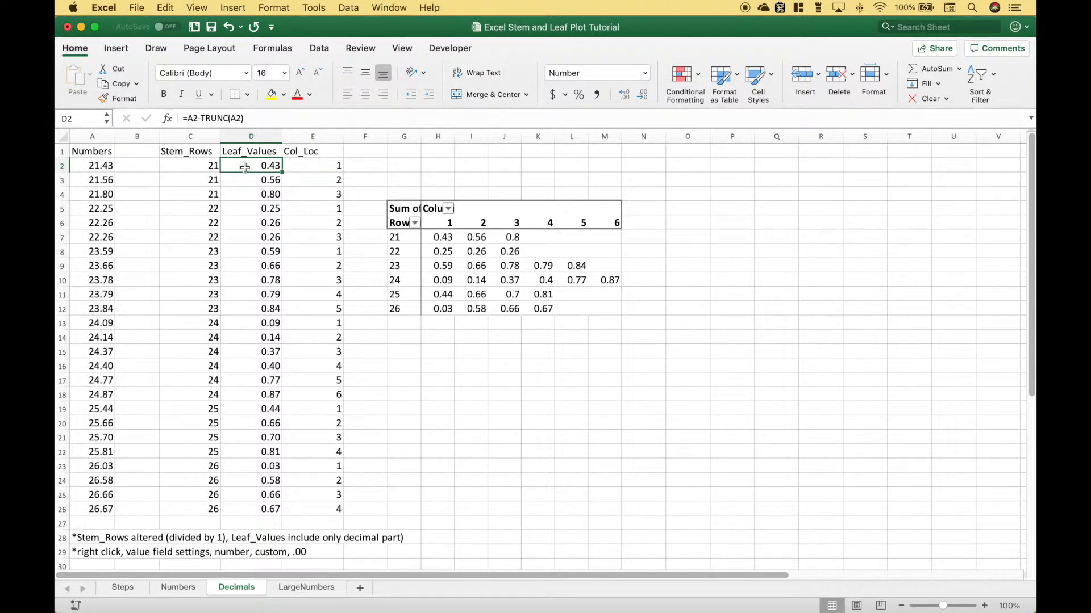
left_click(301, 168)
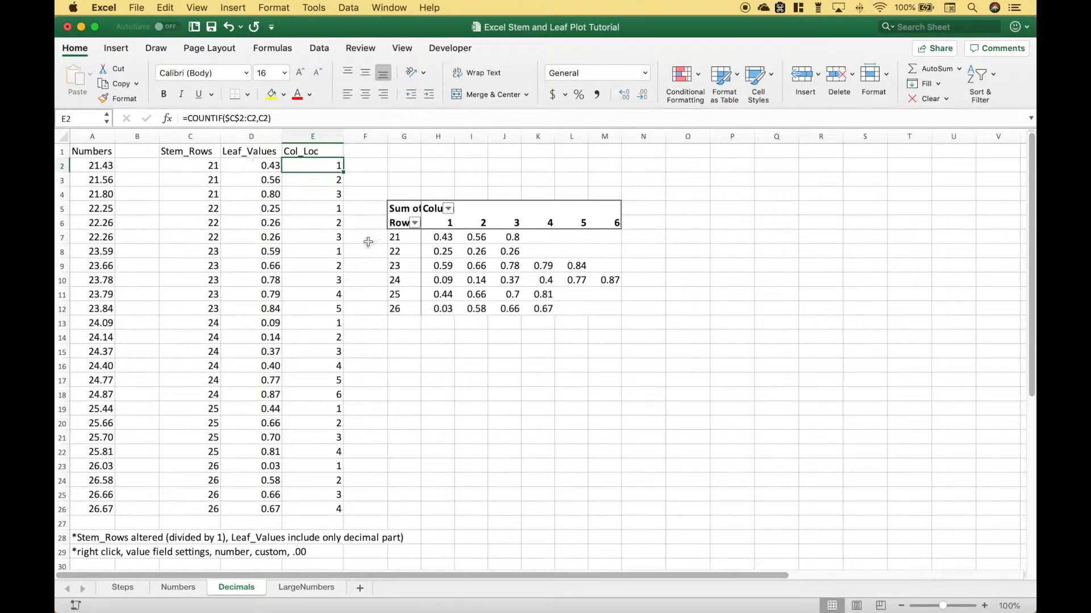
Switch to RStudio, run the decimals vector code with stem(decimals,scale=2), and compare the output with the Decimals PivotTable.
left_click(395, 237)
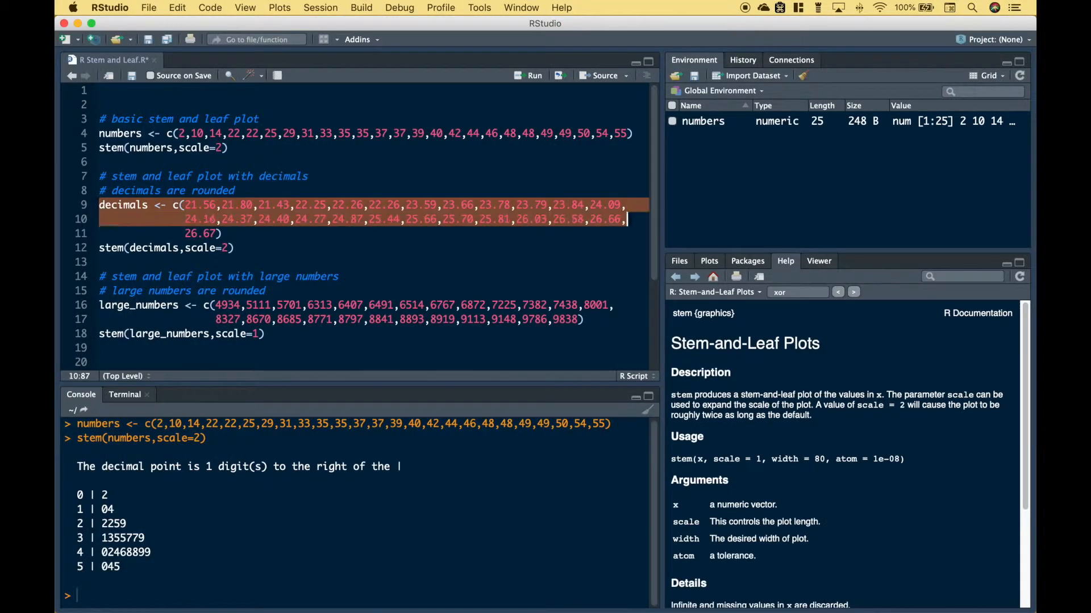
left_click_drag(209, 219, 235, 248)
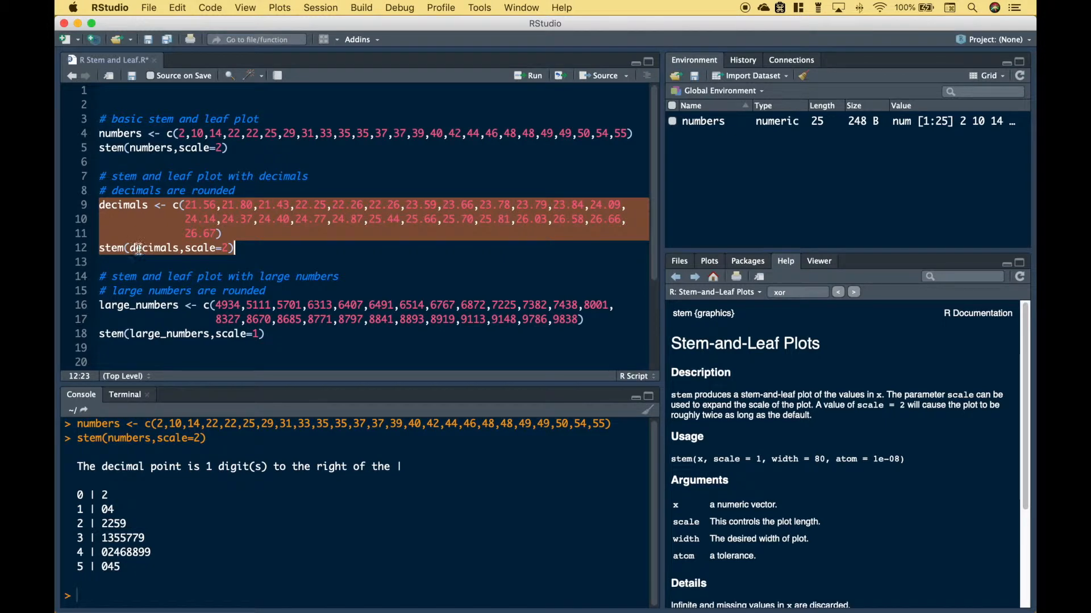
key("super+Return")
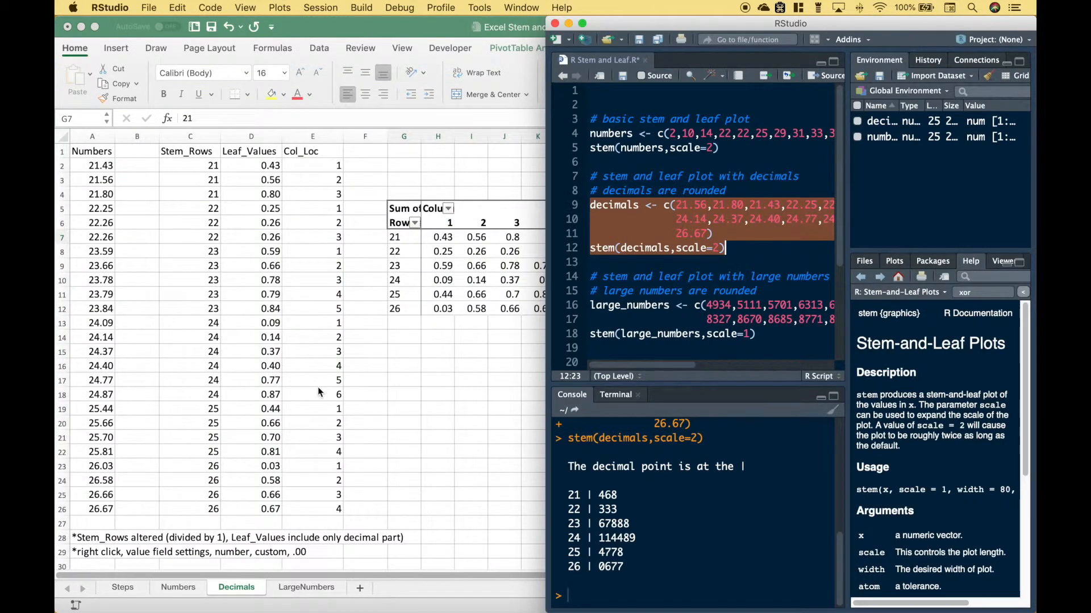
scroll(318, 388, "right", 5)
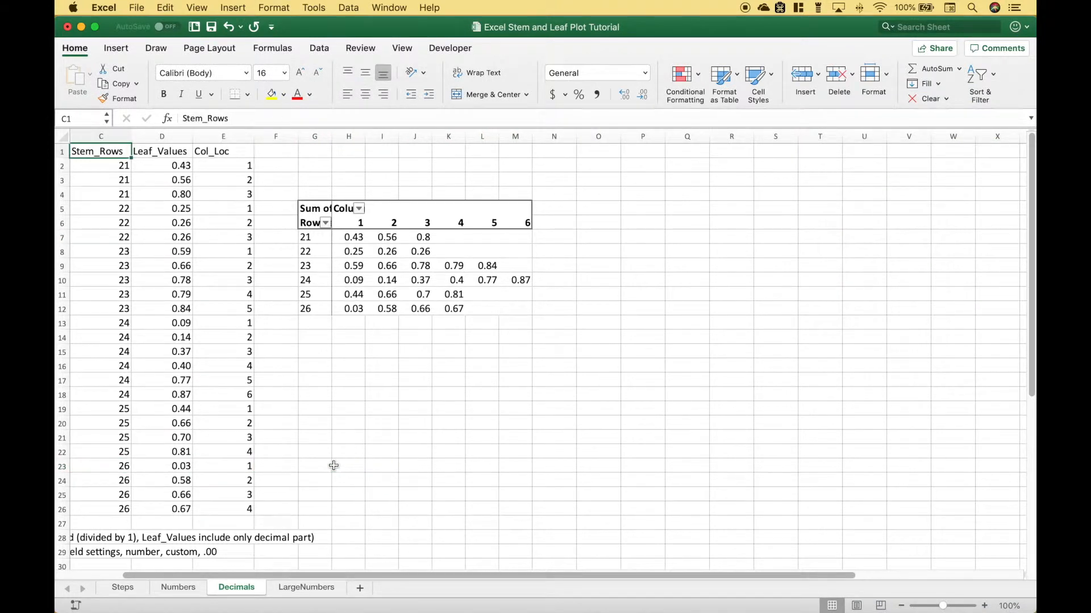
Go to the LargeNumbers sheet in Excel and inspect the divisor in the Stem_Rows formula in C2, leaving it unedited.
left_click(313, 588)
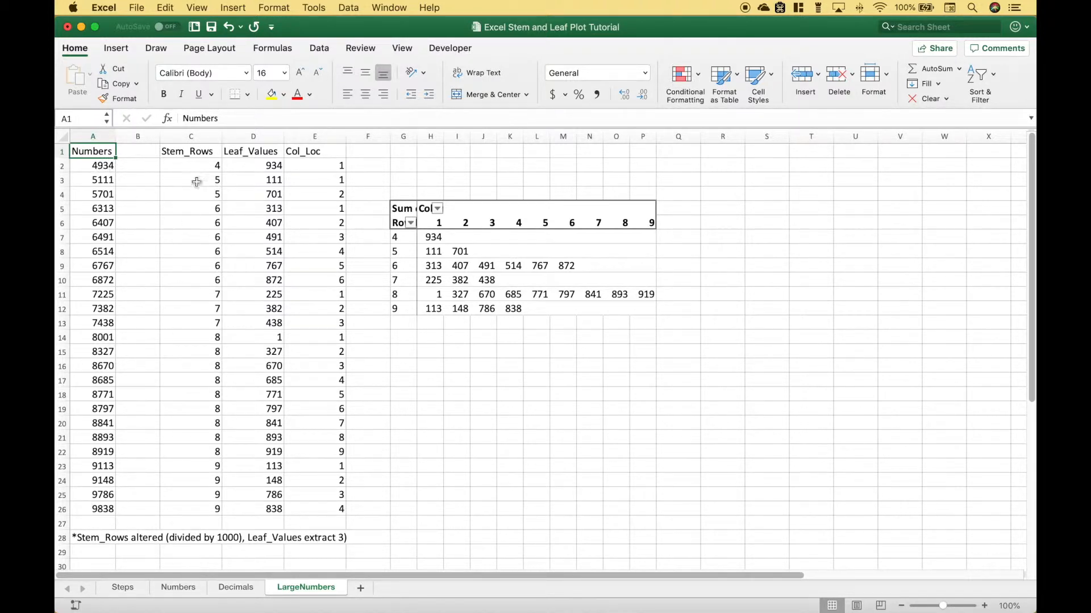
left_click(187, 167)
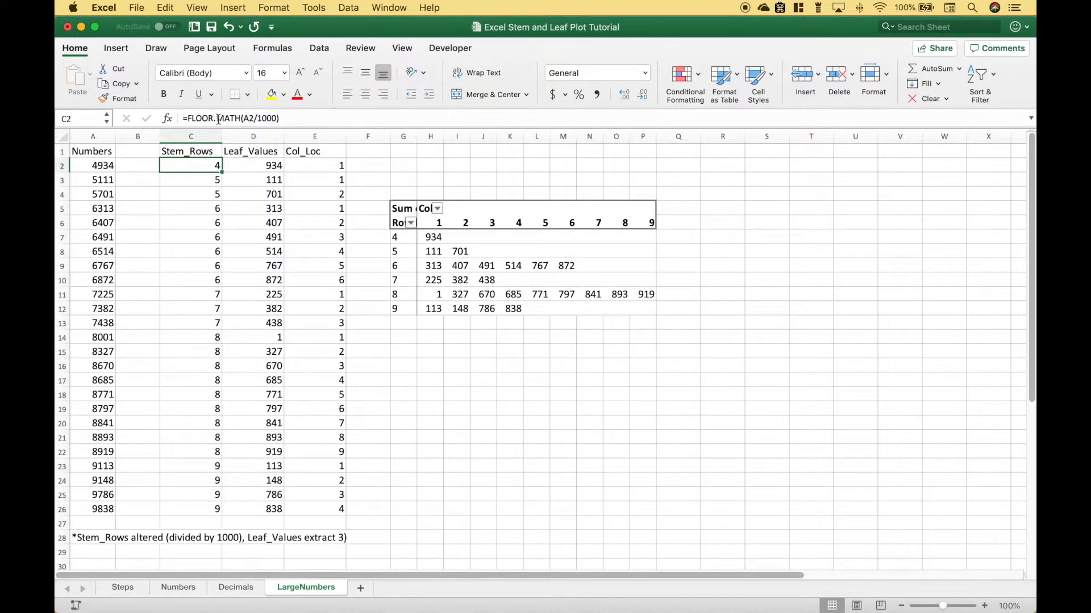
double_click(267, 118)
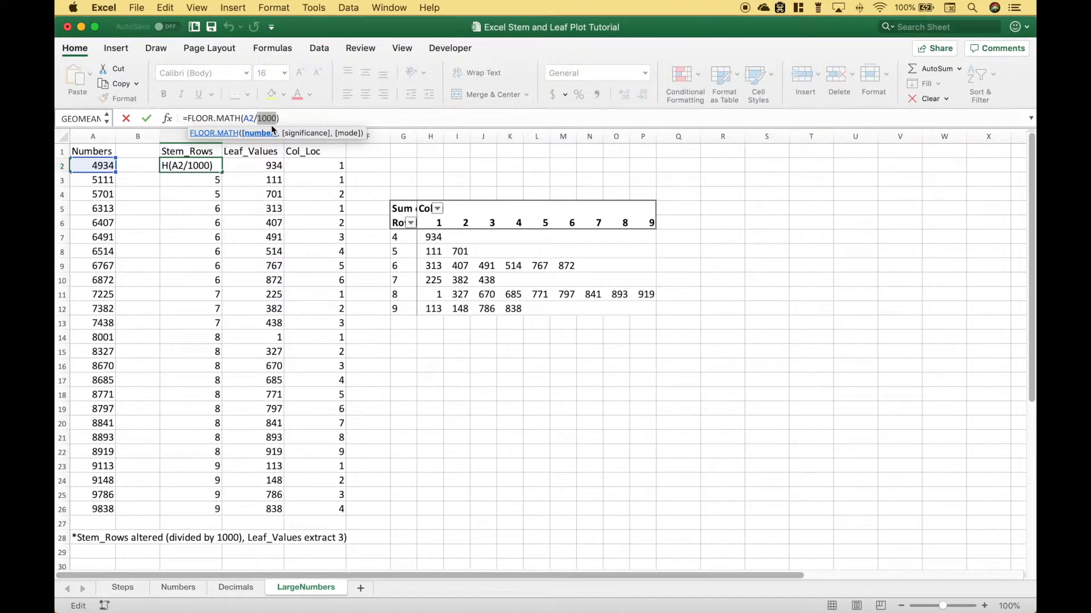
key("Escape")
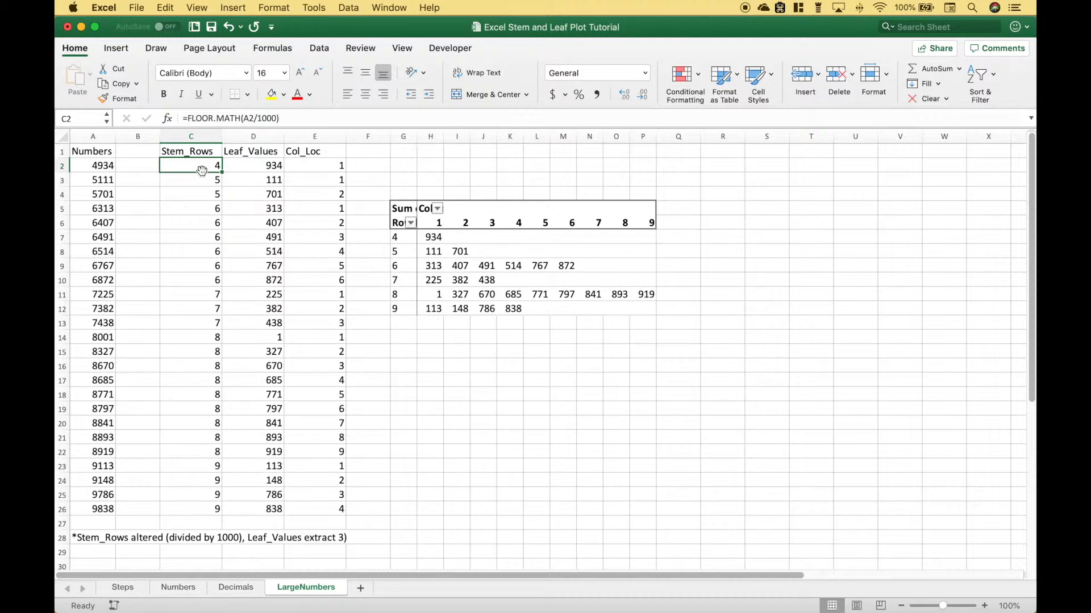
Inspect the character count in the LargeNumbers Leaf_Values formula in D2, and check the Col_Loc formula in E2.
left_click(245, 167)
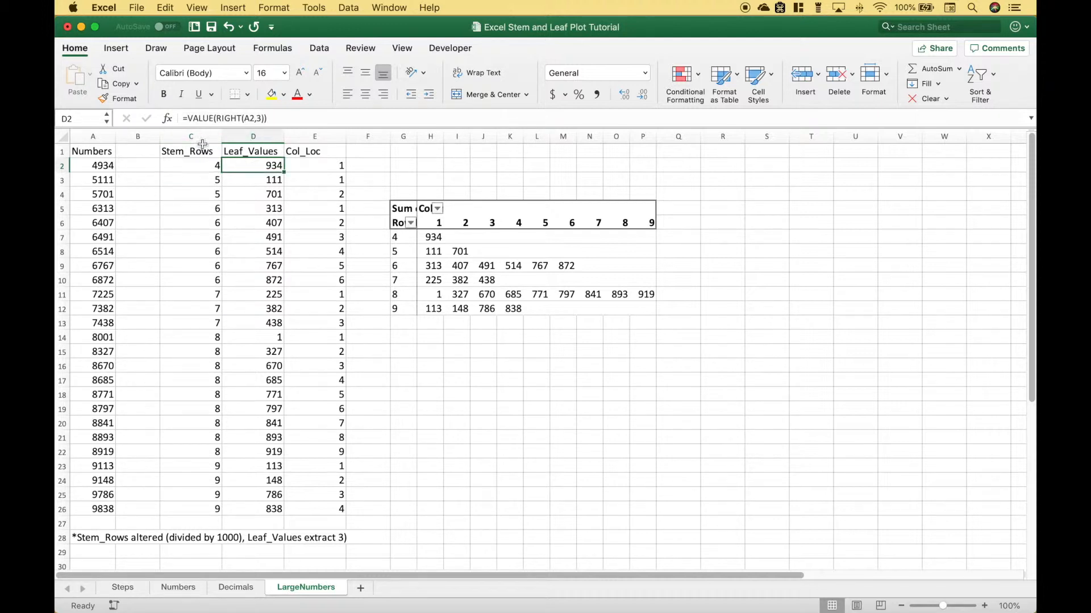
left_click(263, 118)
left_click_drag(262, 119, 257, 119)
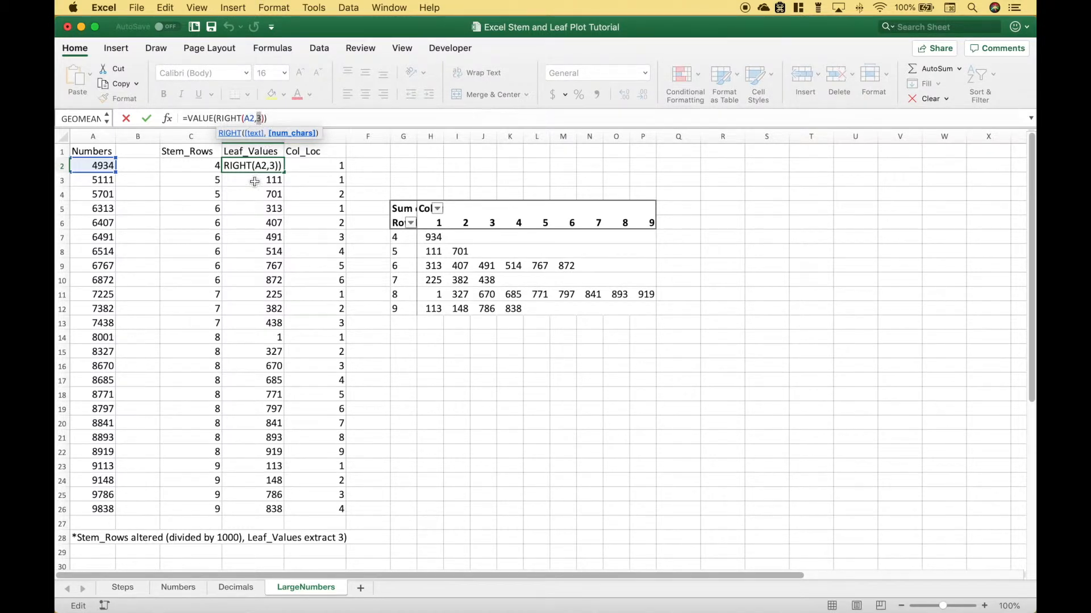
key("Escape")
key("Right")
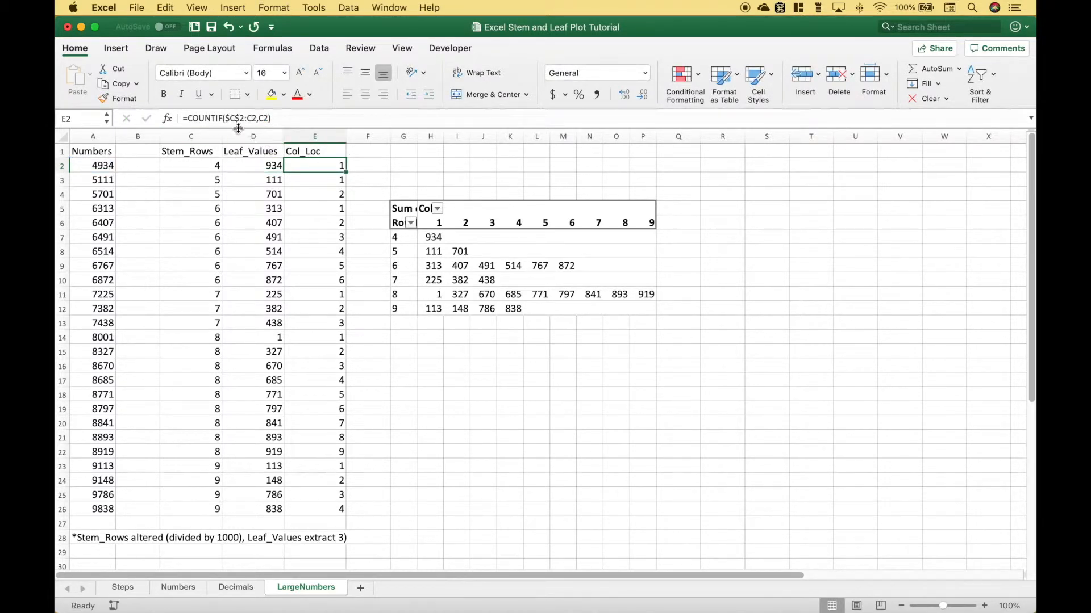
Switch to RStudio and run the large numbers code, defining the large_numbers vector and calling stem(large_numbers,scale=1).
left_click(396, 237)
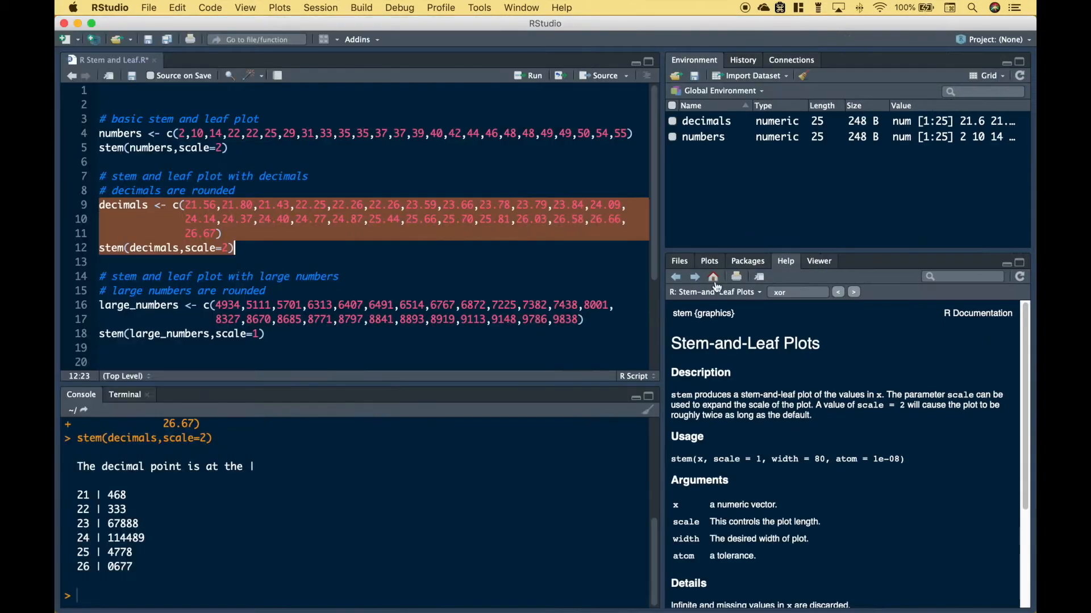
left_click(432, 306)
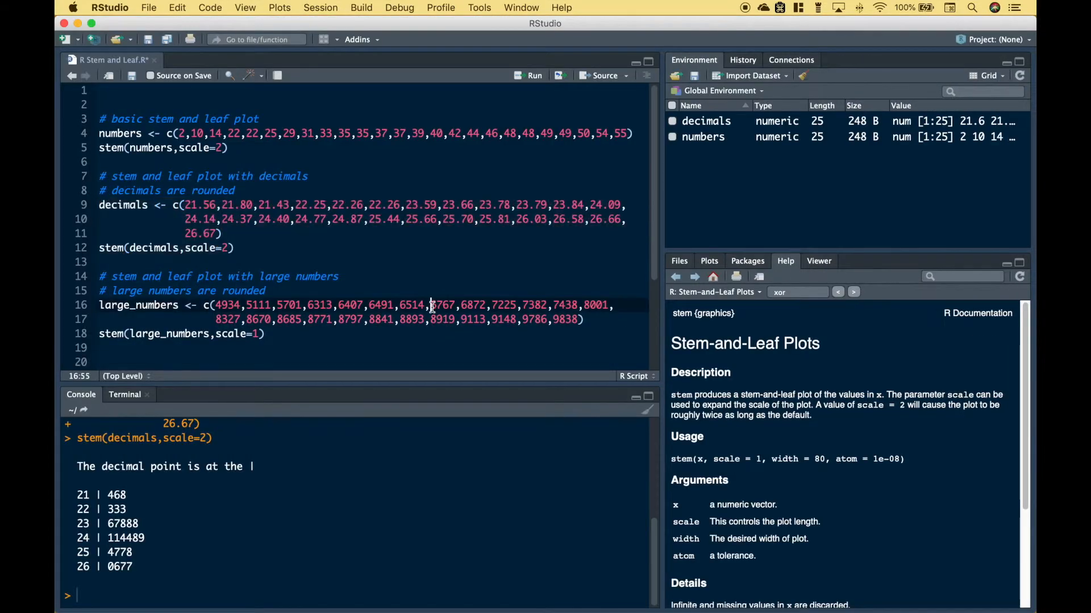
left_click_drag(99, 305, 265, 334)
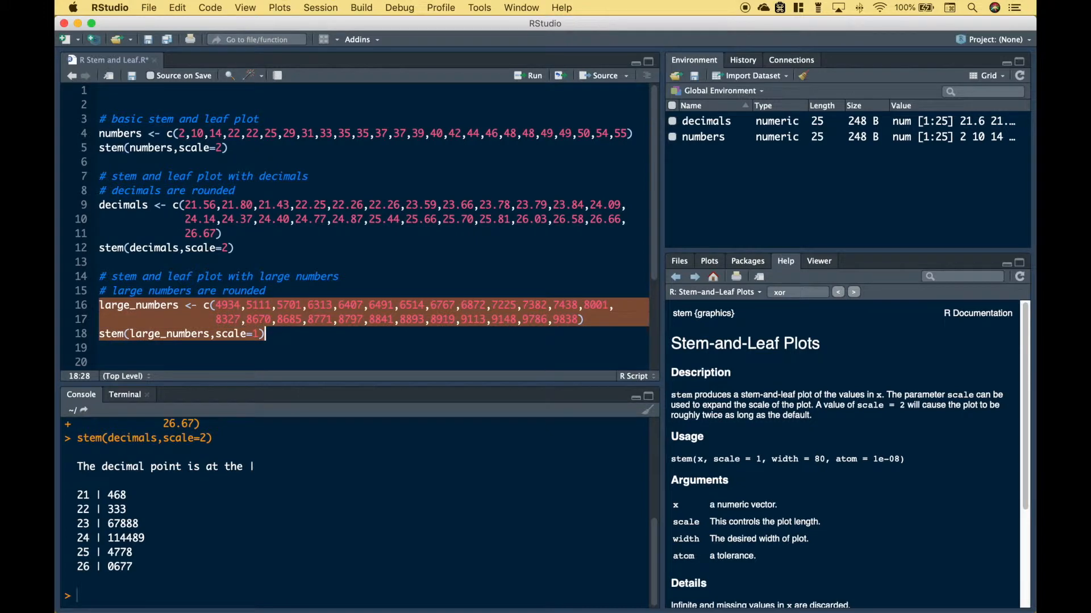
key("super+Return")
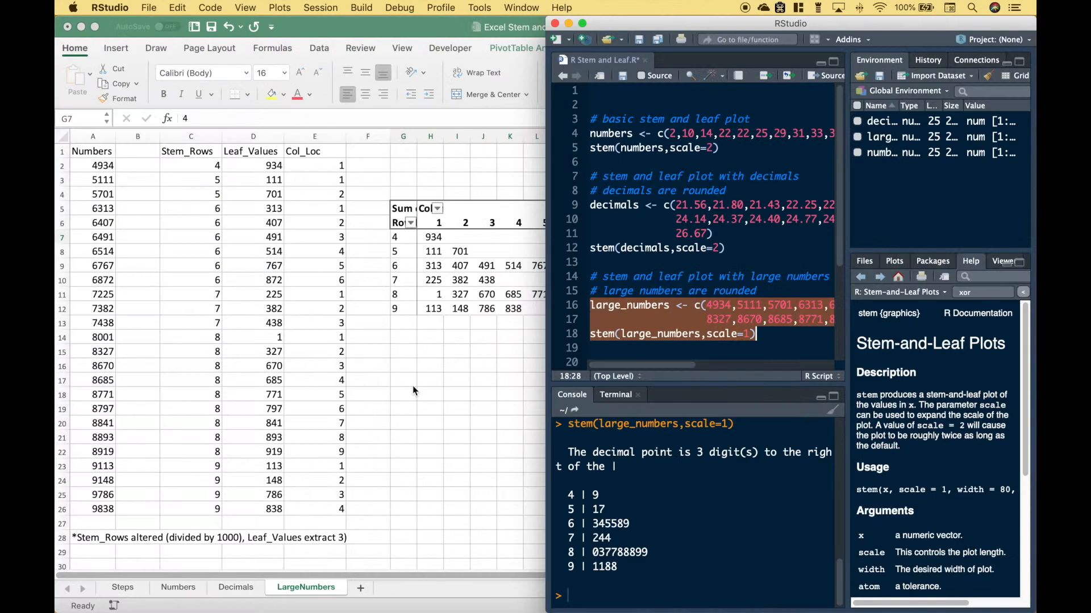
Compare the LargeNumbers PivotTable's rows with the matching lines of R's stem output, and return to Excel.
scroll(412, 386, "right", 5)
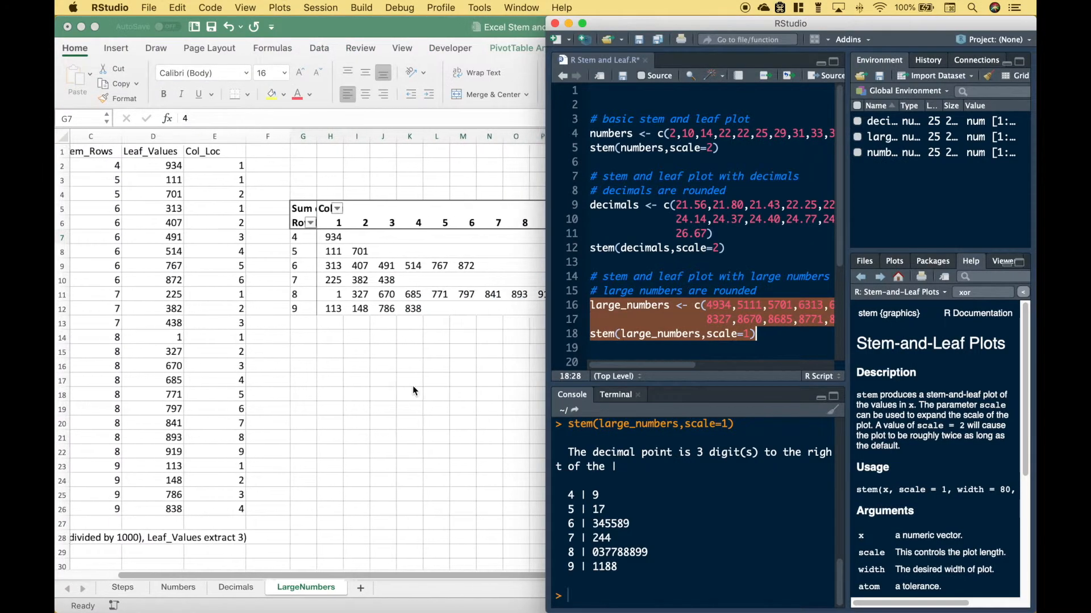
scroll(413, 390, "right", 1)
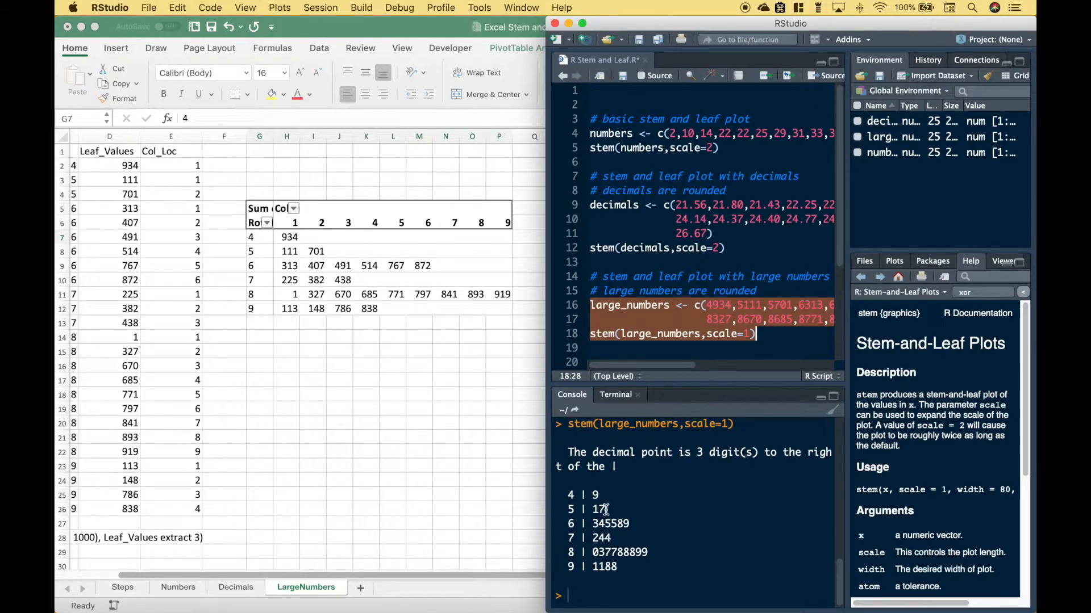
left_click(288, 352)
scroll(287, 355, "left", 5)
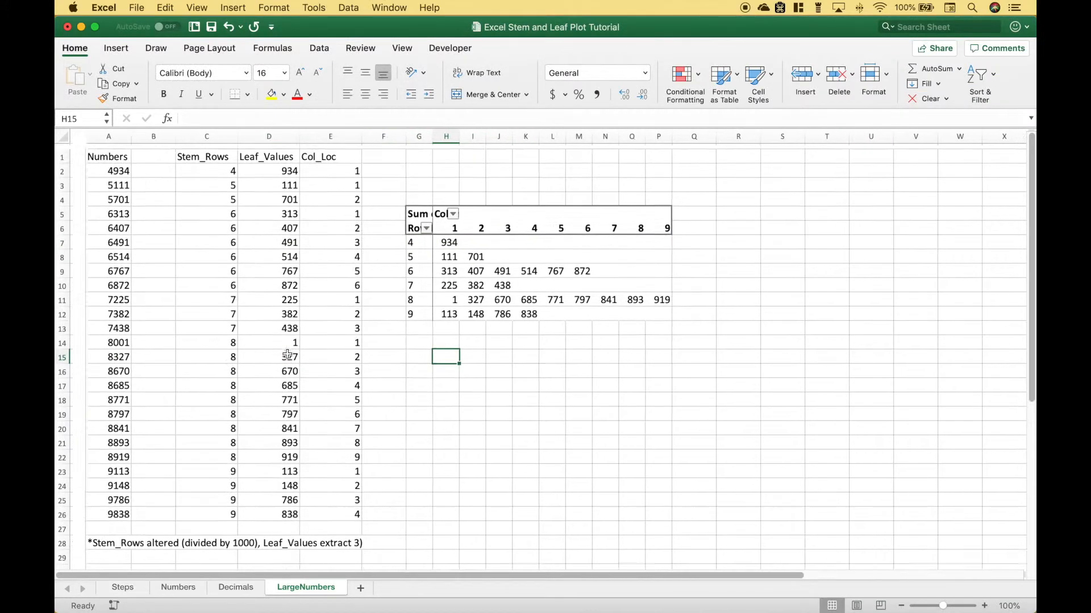
Create a new Classic-style conditional formatting rule for the PivotTable's stems and leaves in G7:O12 on the Numbers sheet.
left_click(178, 588)
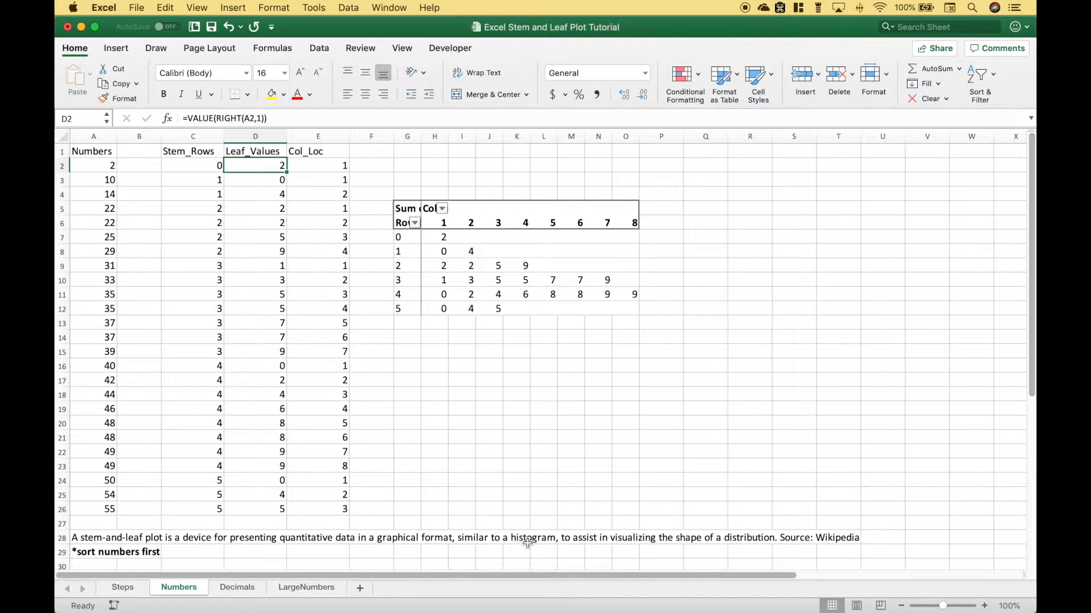
left_click_drag(408, 238, 628, 307)
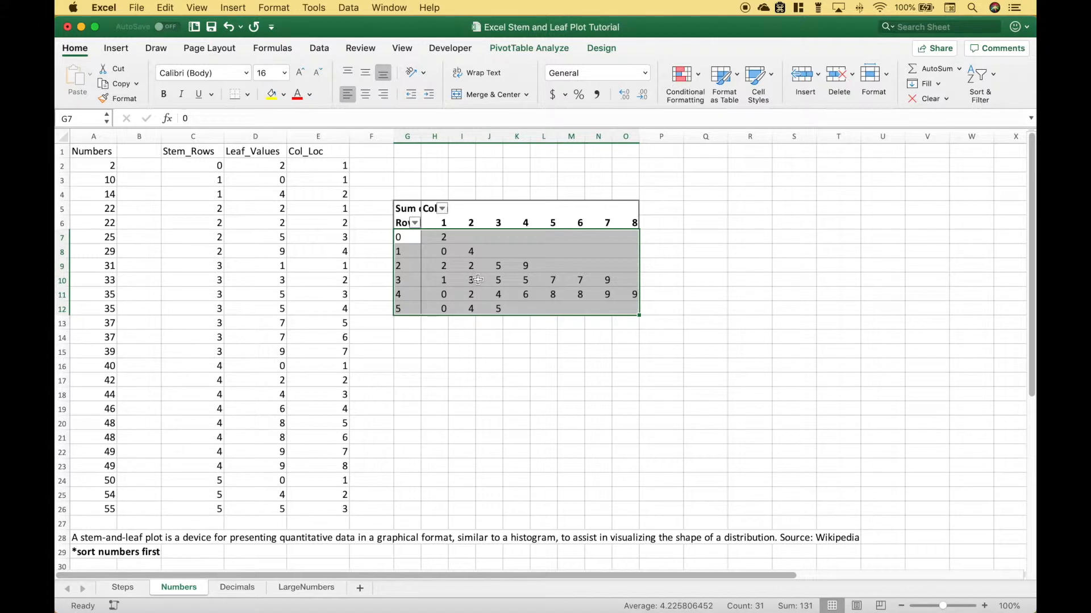
left_click(273, 7)
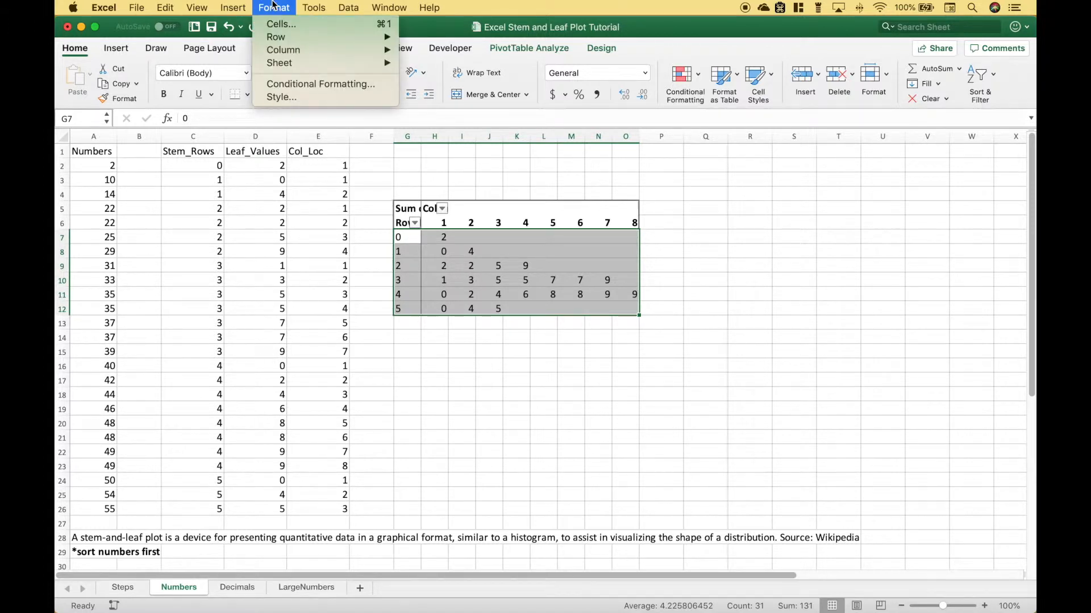
left_click(291, 84)
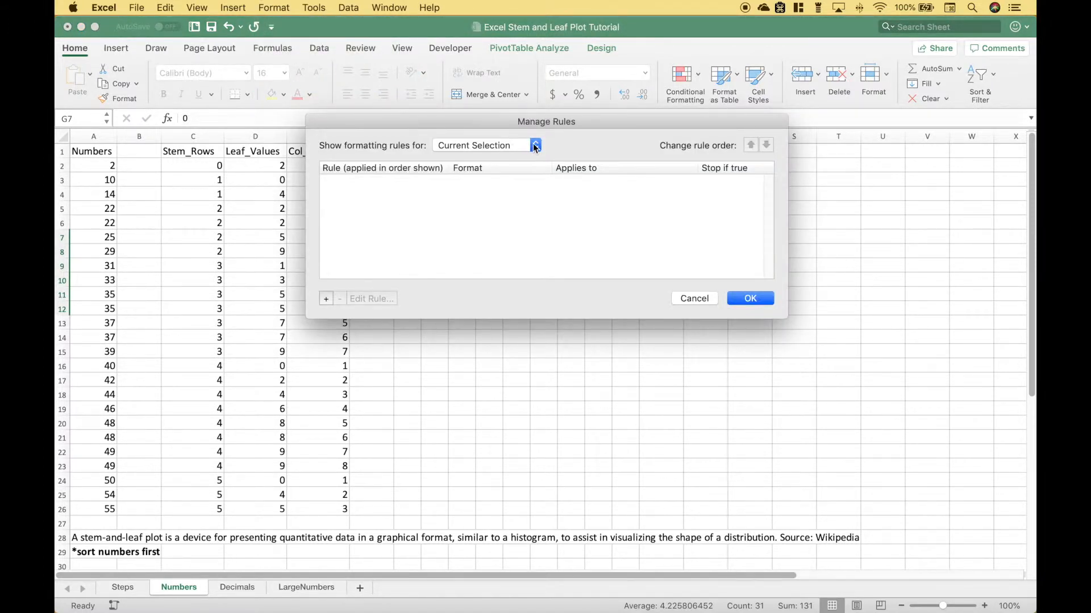
left_click(327, 304)
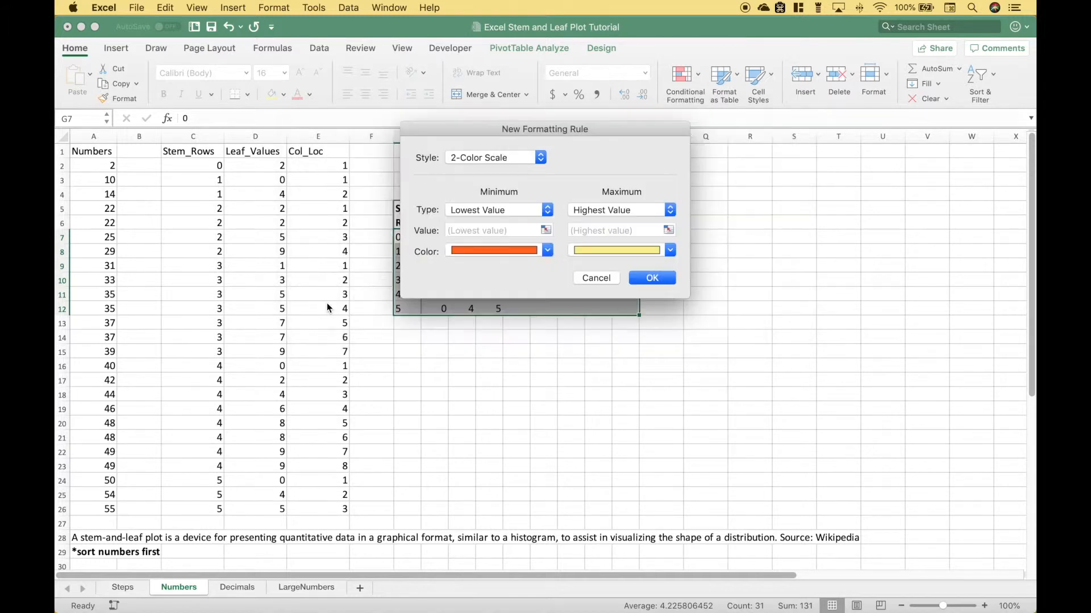
left_click(540, 158)
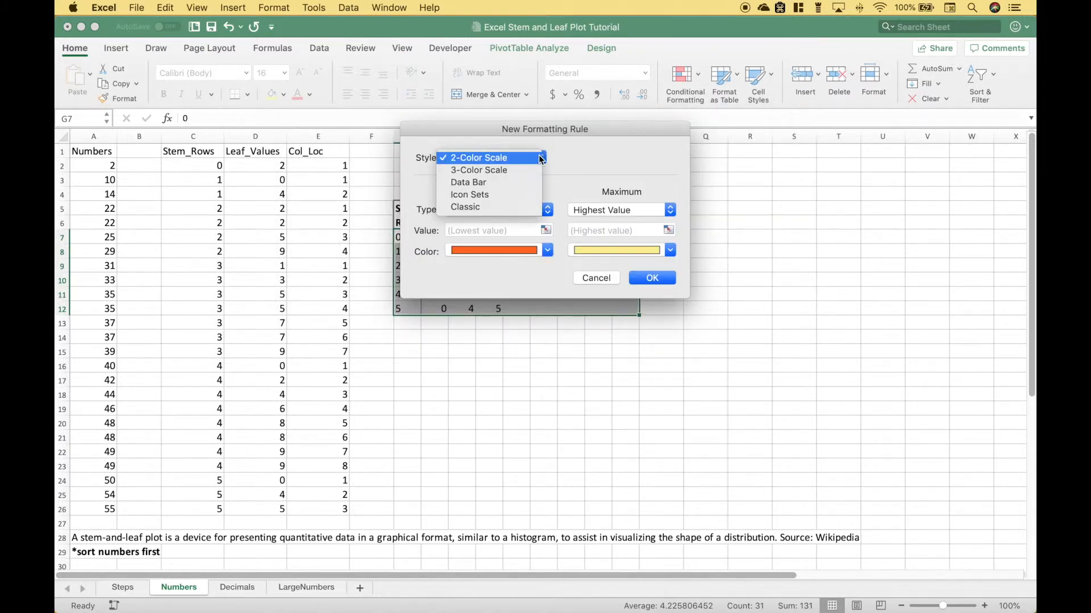
left_click(489, 209)
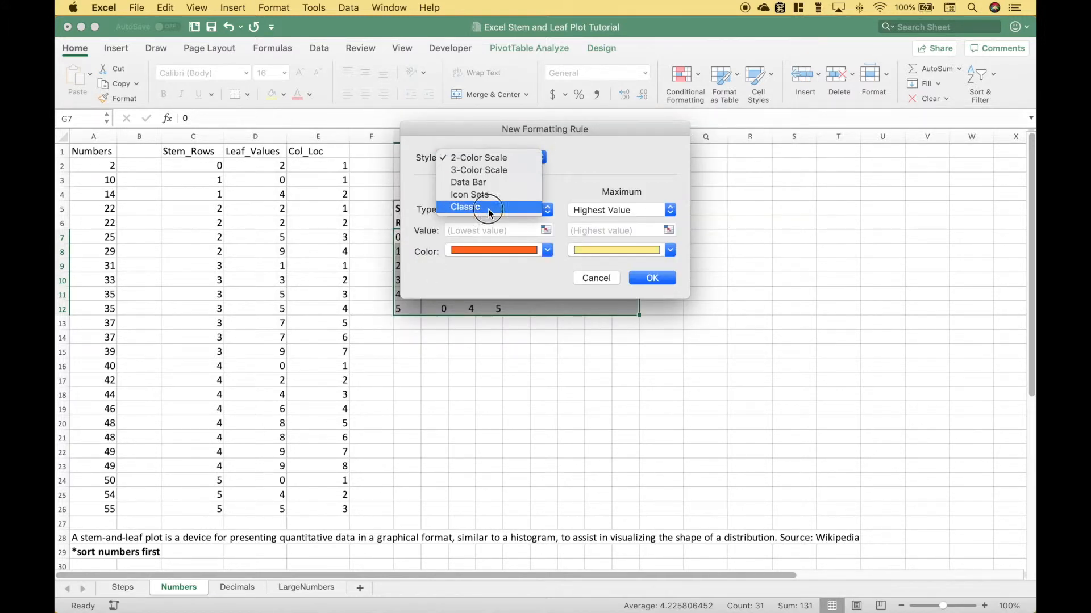
Set the rule to format only cells containing No Blanks with Light Red Fill with Dark Red Text, and apply it.
left_click(673, 194)
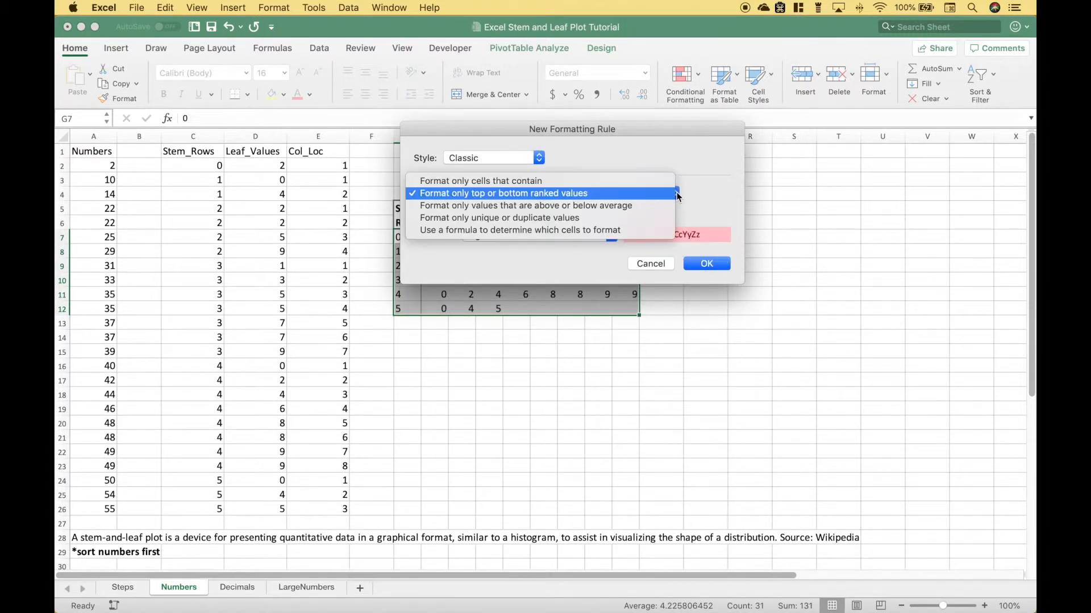
left_click(629, 188)
left_click(535, 213)
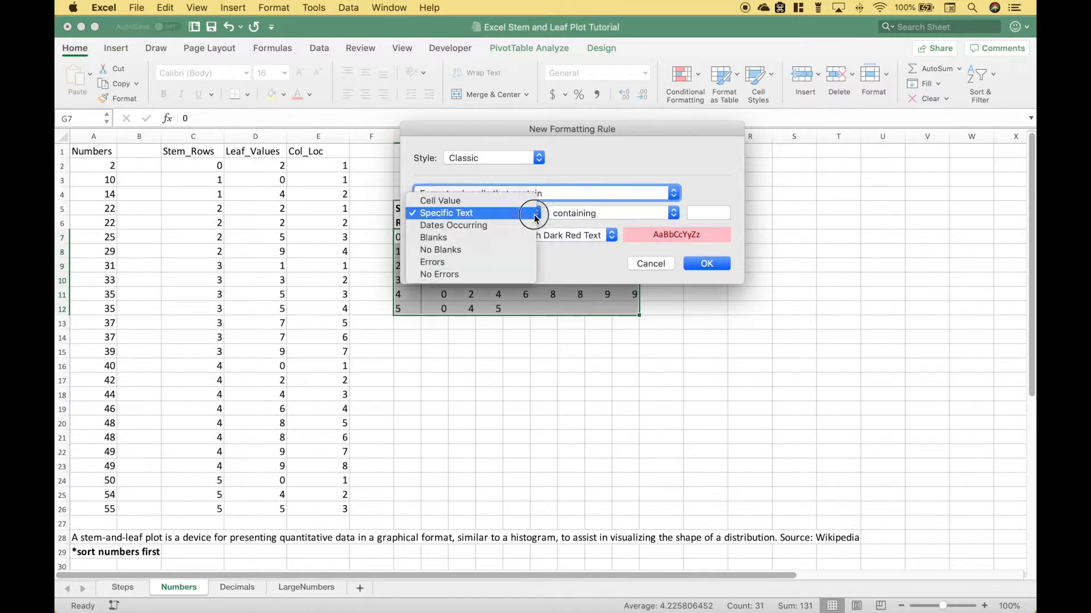
left_click(512, 251)
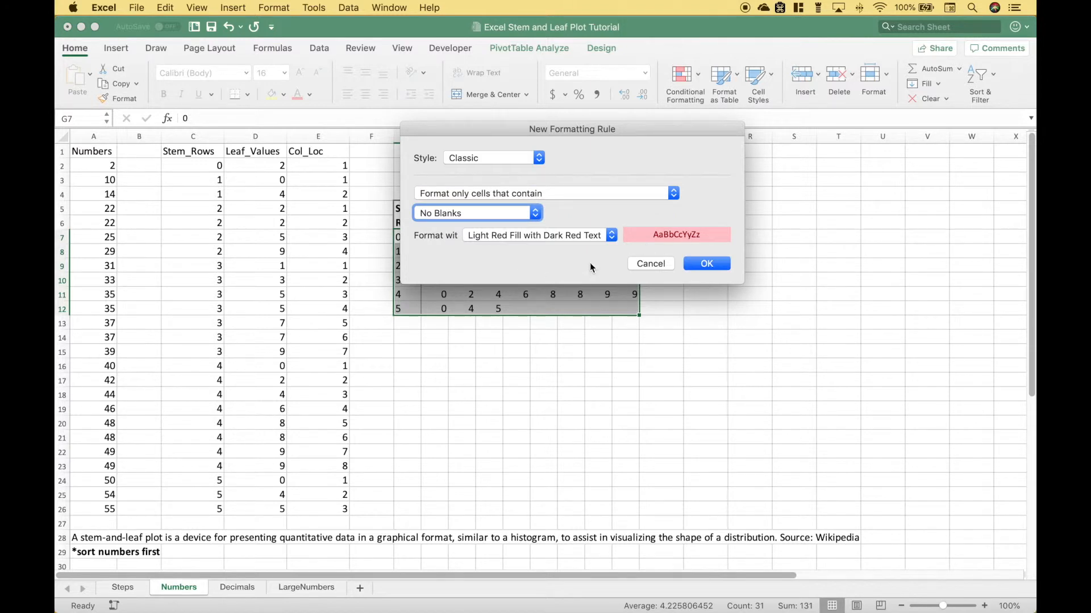
left_click(706, 264)
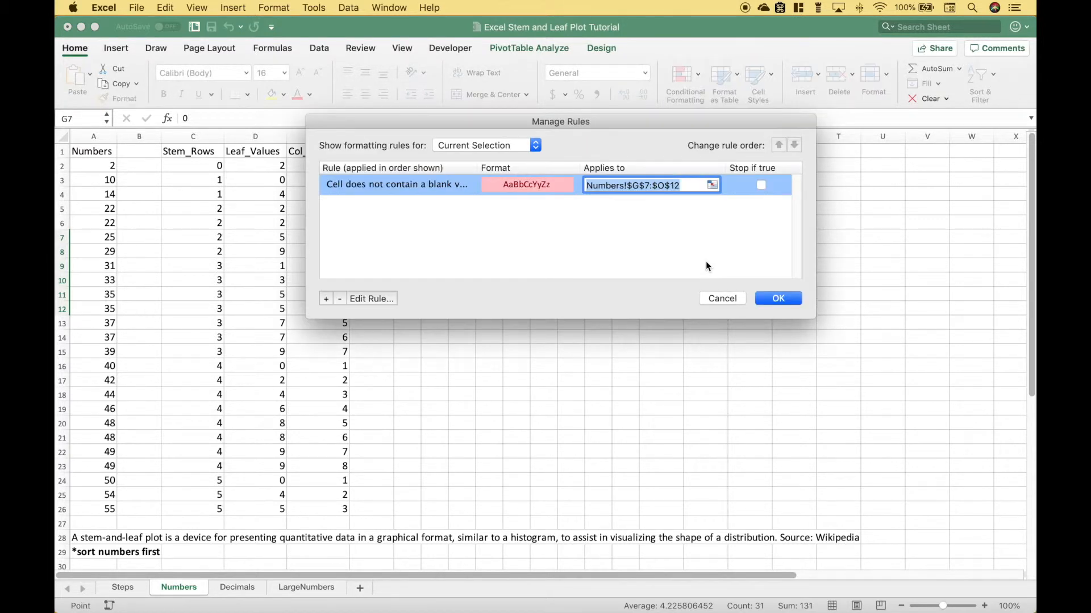
left_click(776, 300)
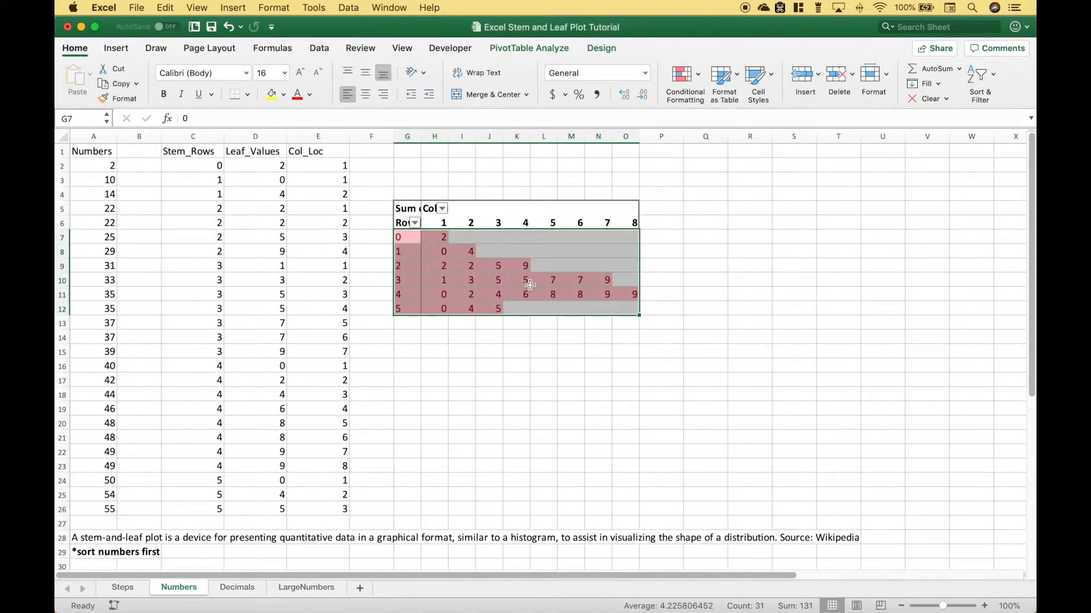
left_click(402, 237)
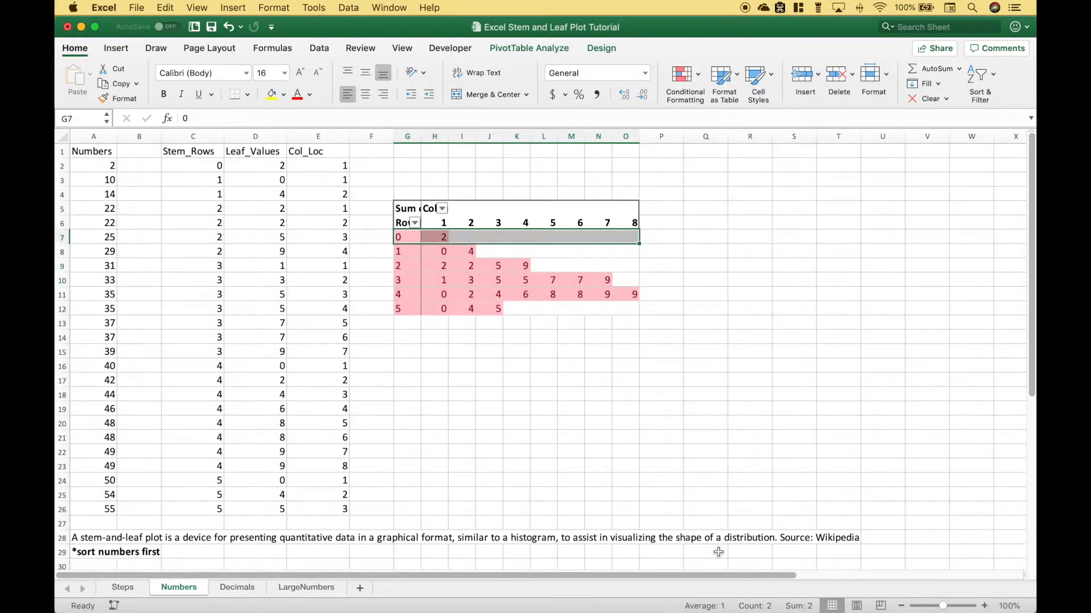
Insert a markers-only scatter chart from the Stem_Rows and Col_Loc columns, C1:C26 and E1:E26, and place it below the PivotTable.
left_click(110, 155)
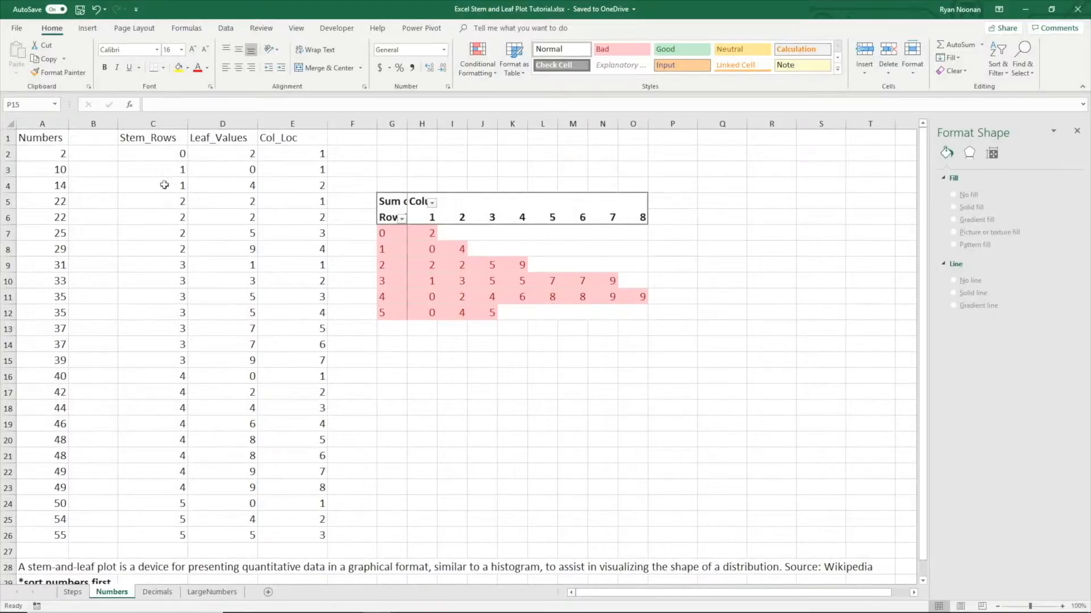
left_click(158, 139)
left_click_drag(158, 139, 178, 534)
left_click_drag(281, 138, 317, 532)
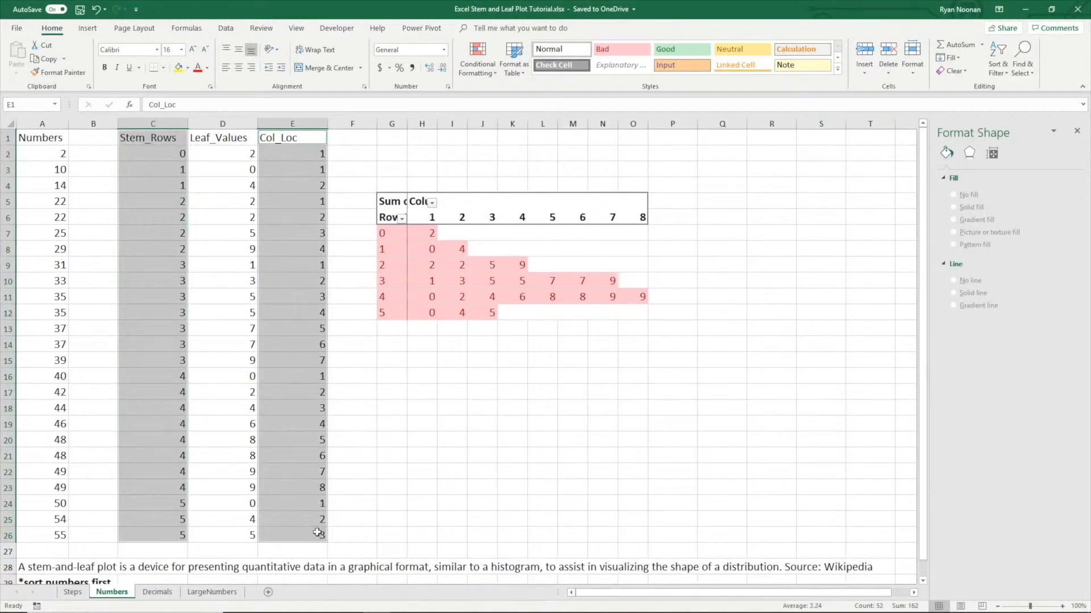
left_click(88, 32)
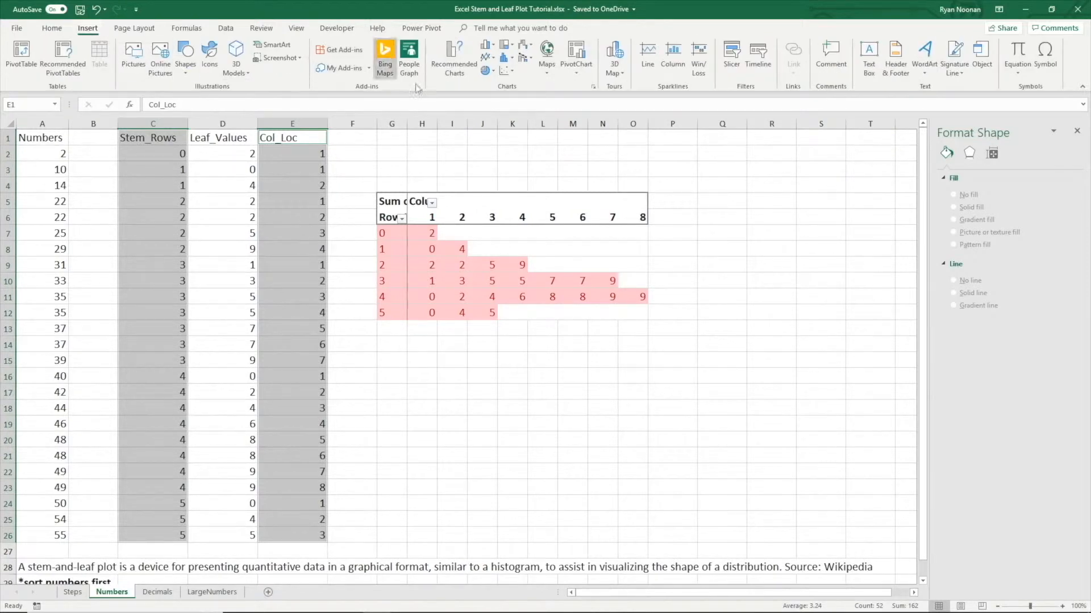
left_click(504, 72)
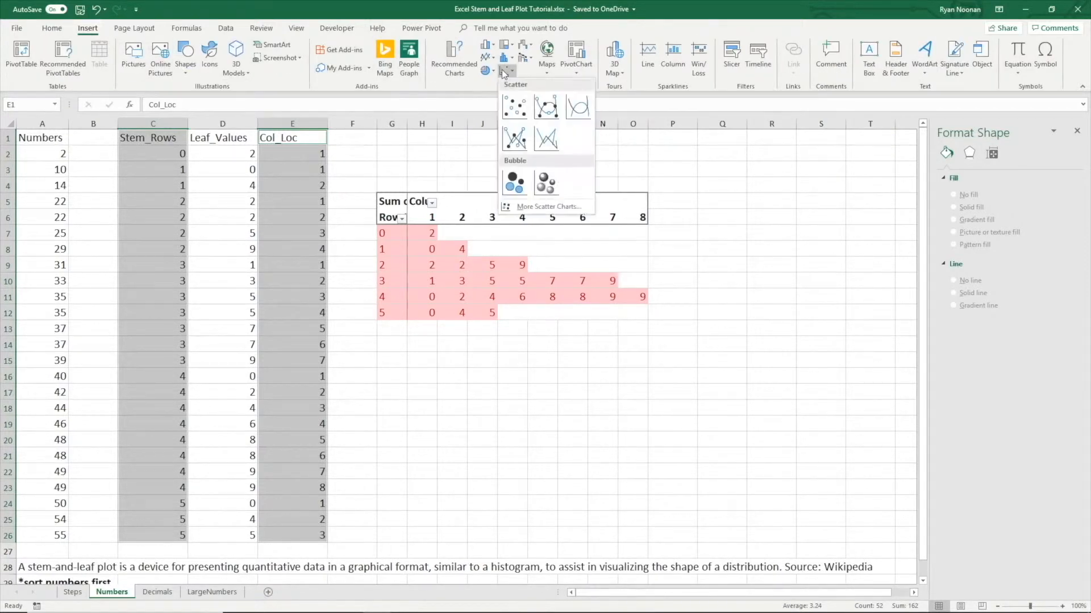
left_click(515, 111)
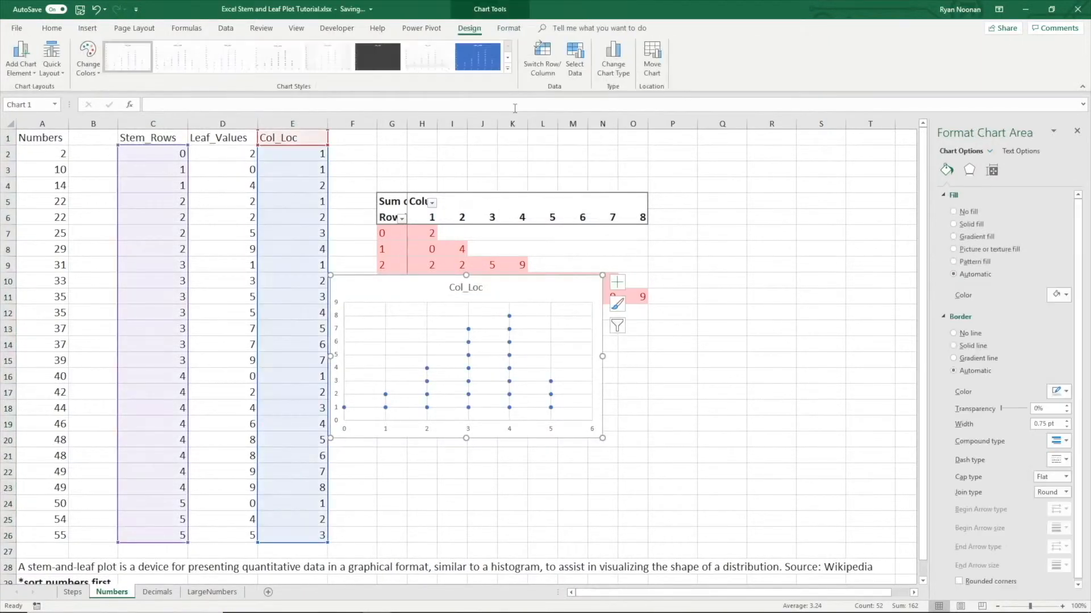
left_click_drag(388, 287, 434, 348)
left_click(722, 447)
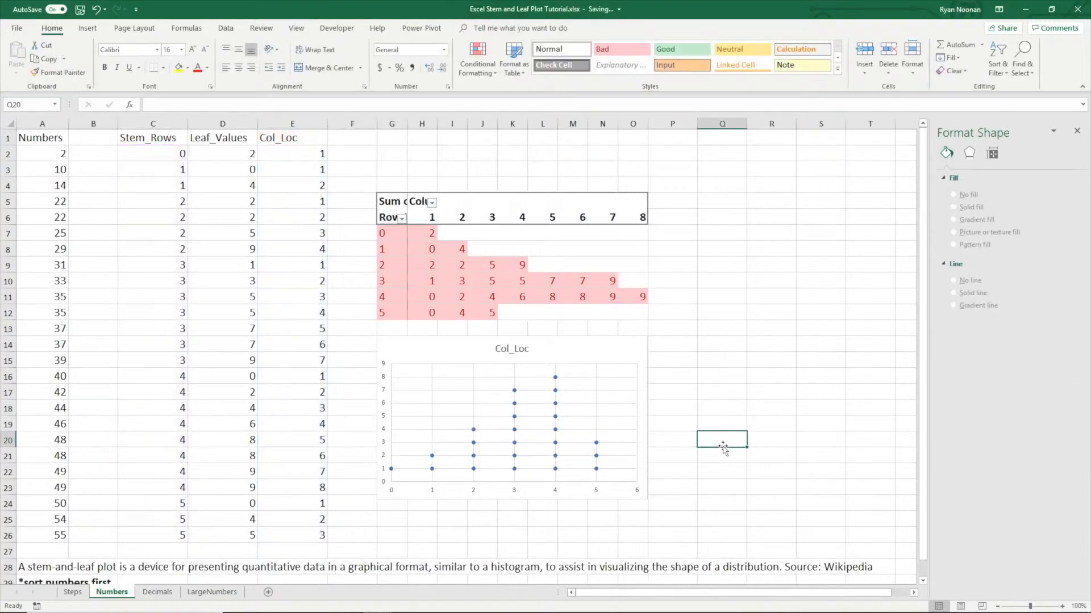
Open the chart's Col_Loc series for editing and set its X values to =Numbers!$E$2:$E$26.
left_click(384, 378)
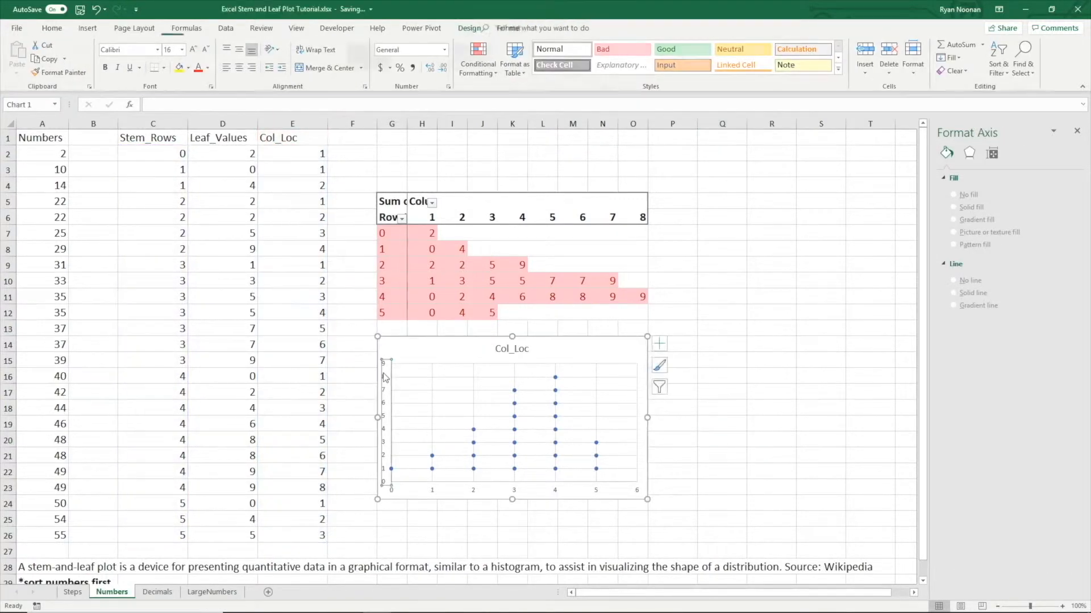
right_click(385, 378)
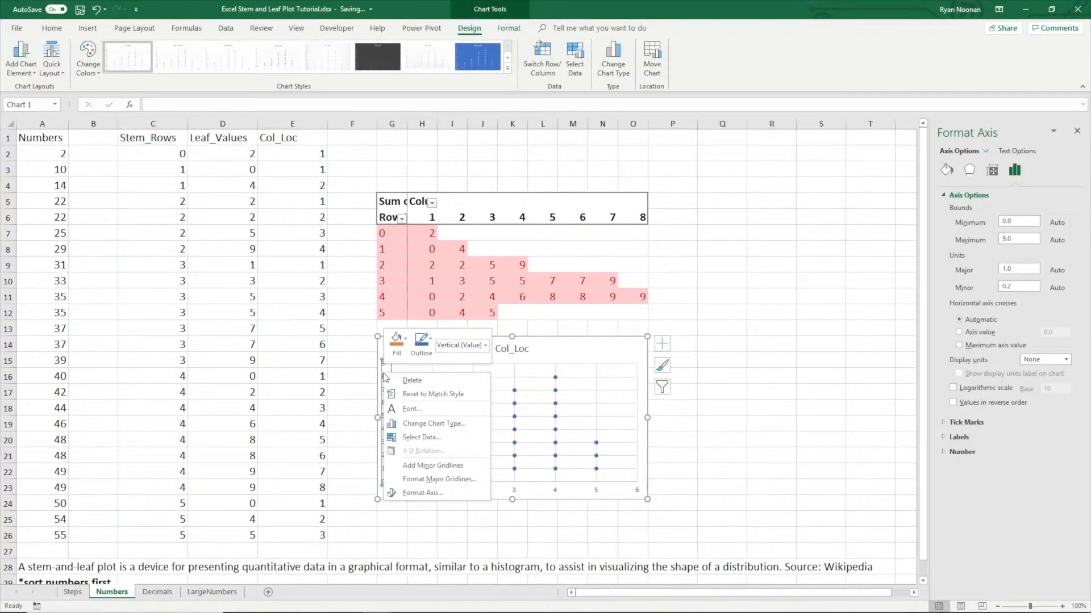
left_click(417, 438)
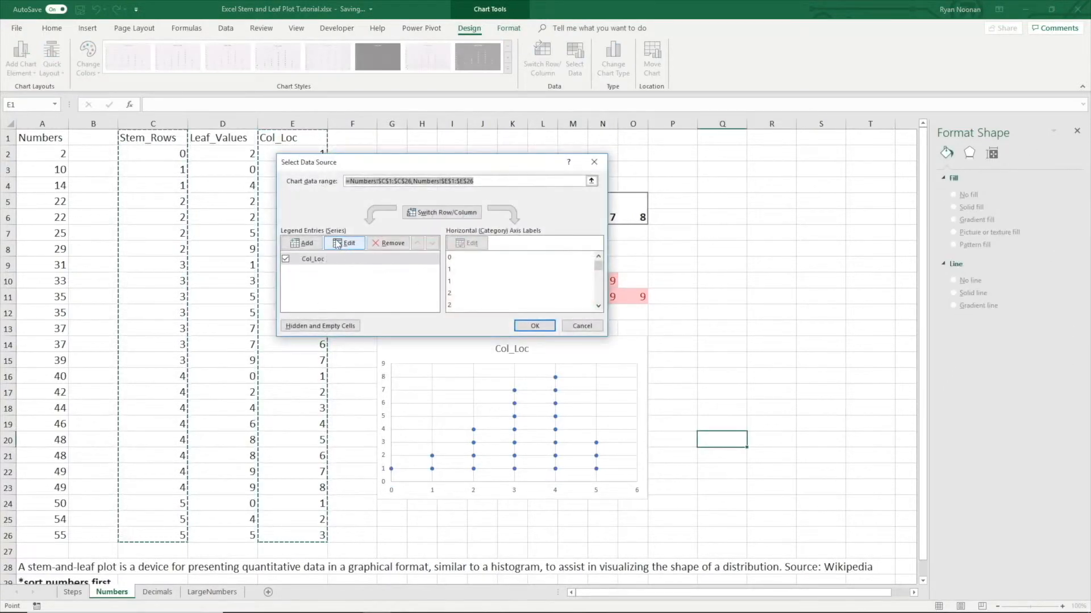
left_click(337, 243)
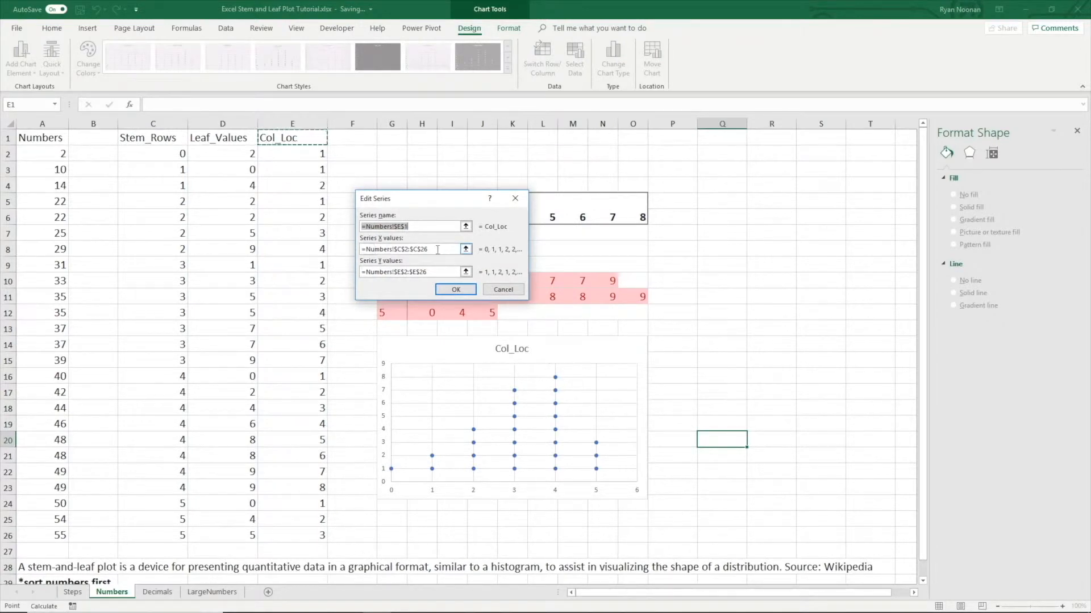
left_click(401, 248)
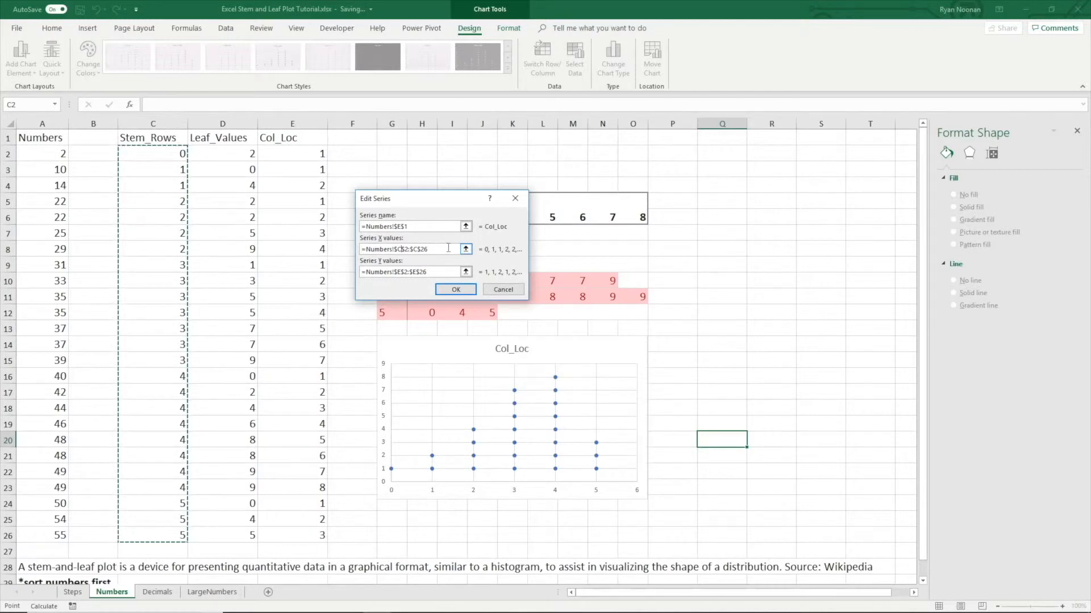
key("BackSpace")
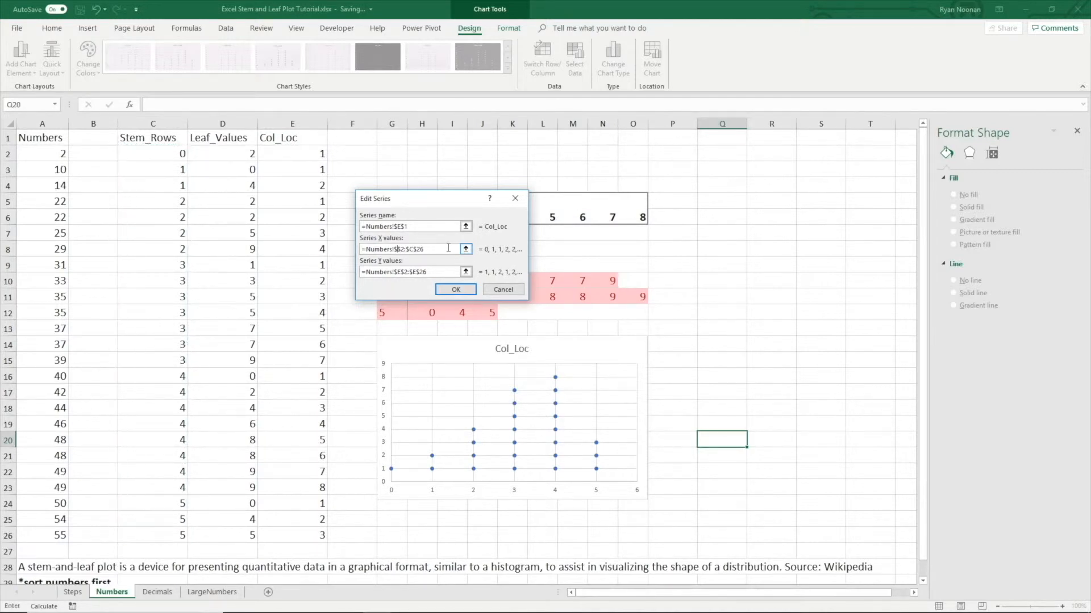
type("E")
left_click(416, 249)
key("BackSpace")
type("E")
Set the series Y values to =Numbers!$C$2:$C$26 and apply the data source change.
left_click(399, 272)
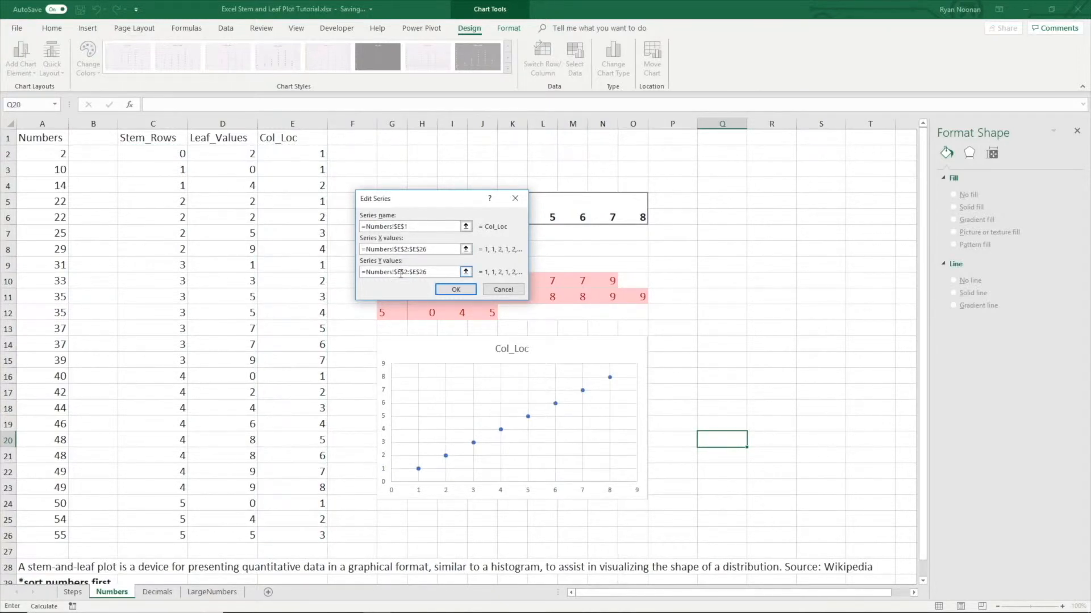
key("BackSpace")
type("C")
left_click(416, 272)
key("BackSpace")
type("C")
left_click(451, 288)
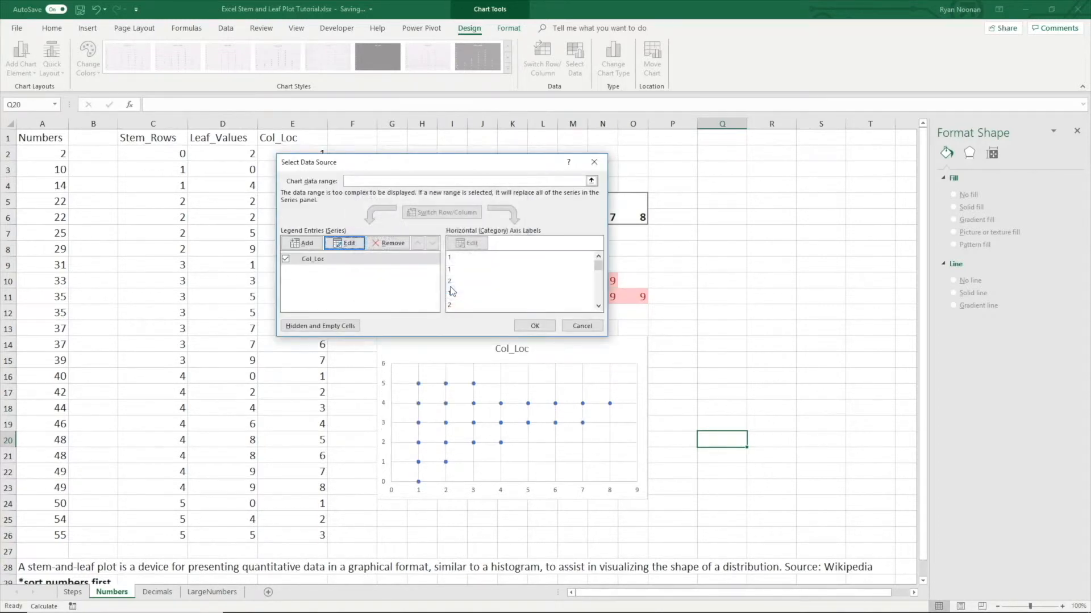
left_click(522, 327)
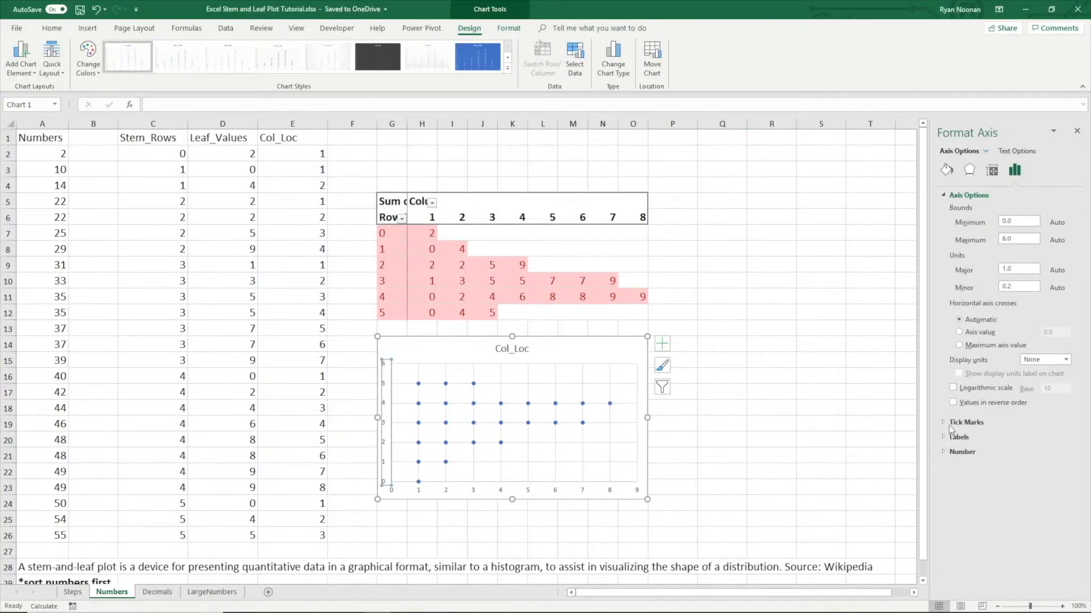
Put the chart's vertical axis values in reverse order and delete the horizontal axis.
left_click(953, 403)
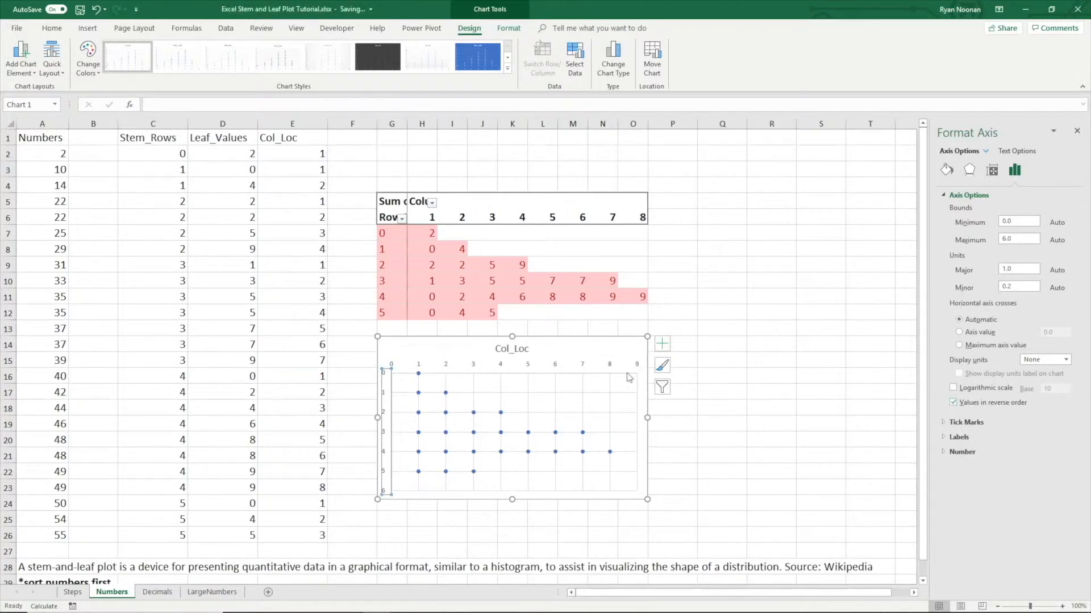
left_click(532, 366)
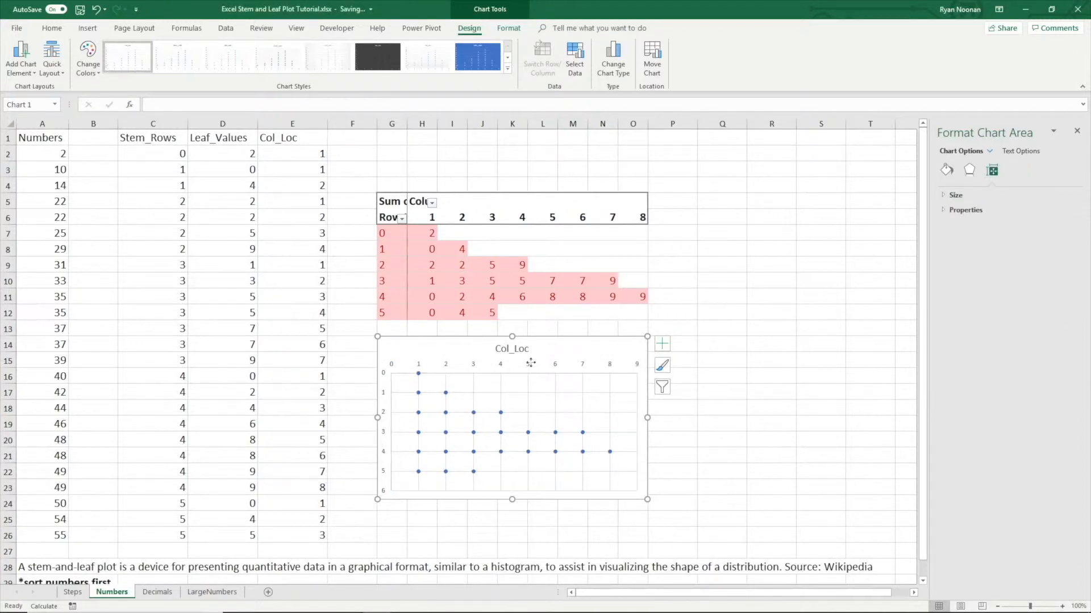
left_click(532, 366)
key("Delete")
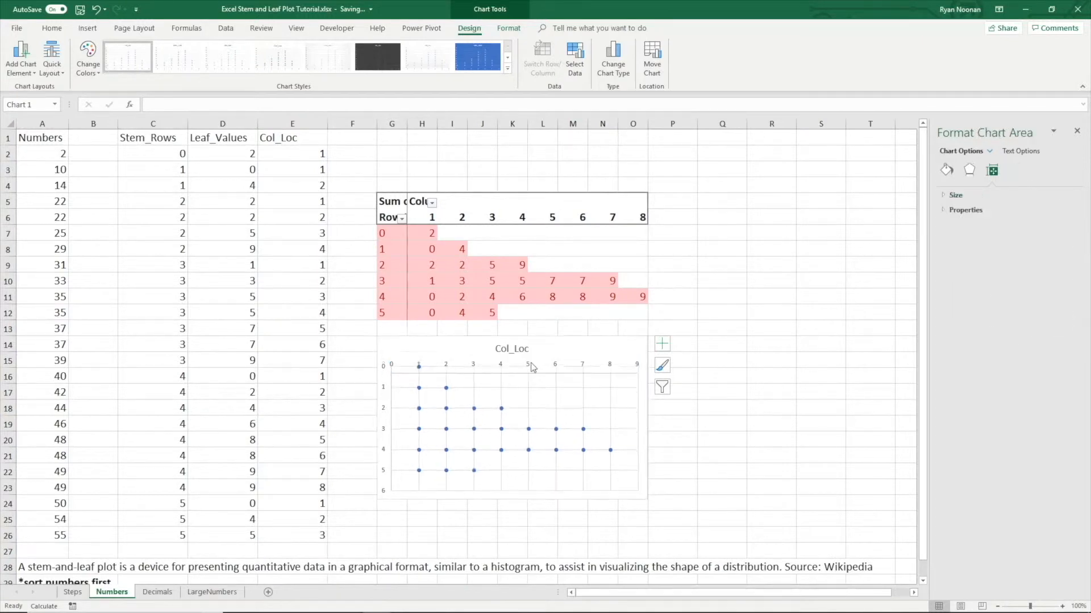
Set the vertical axis maximum bound to 5 and its major unit to 1.
left_click(385, 390)
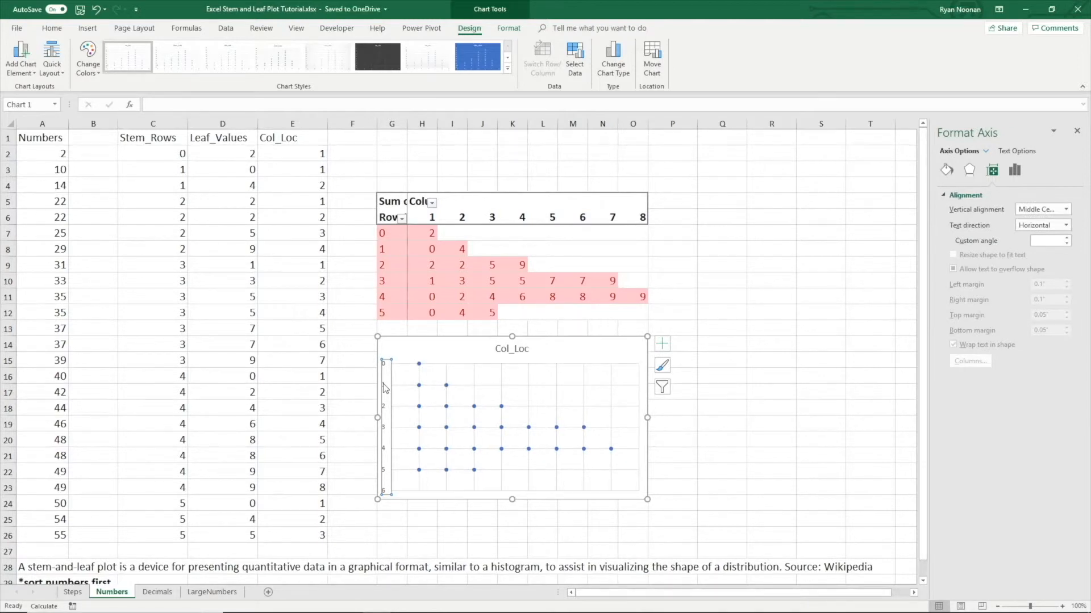
left_click(1015, 172)
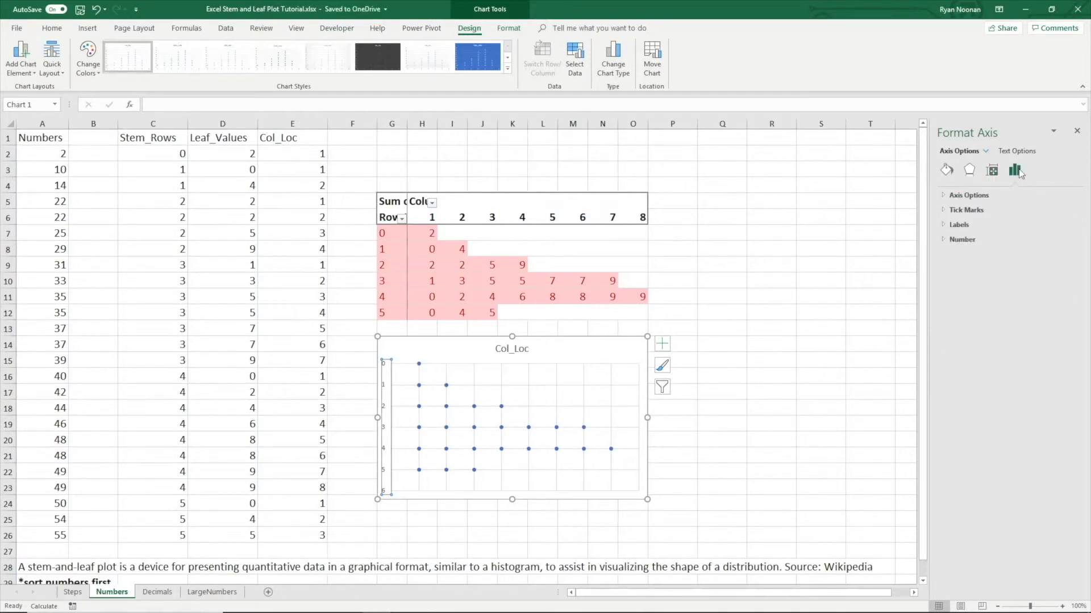
left_click(942, 196)
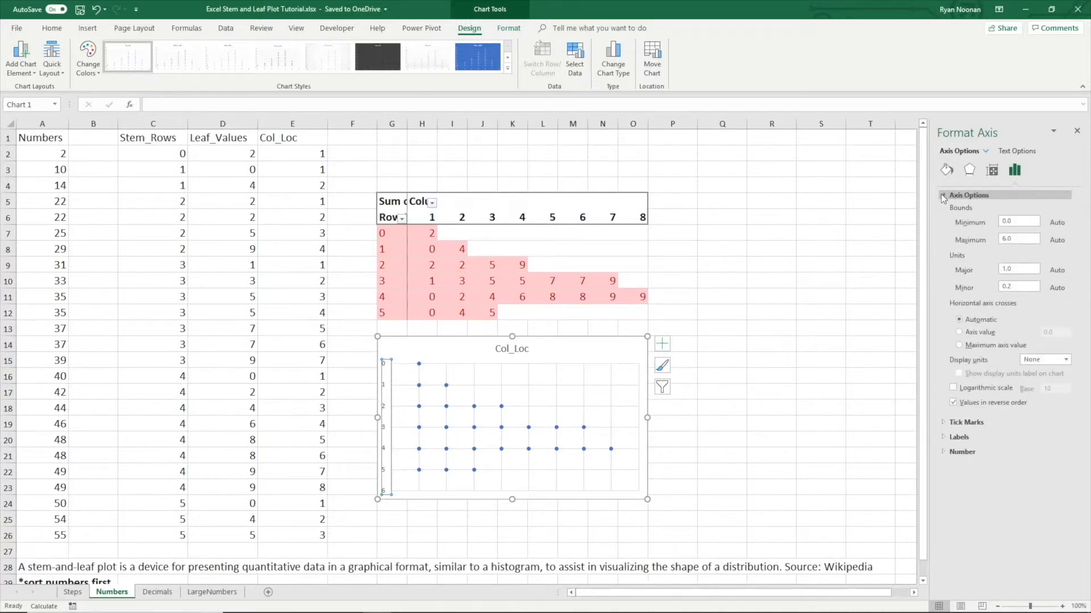
double_click(1012, 238)
type("5")
key("Return")
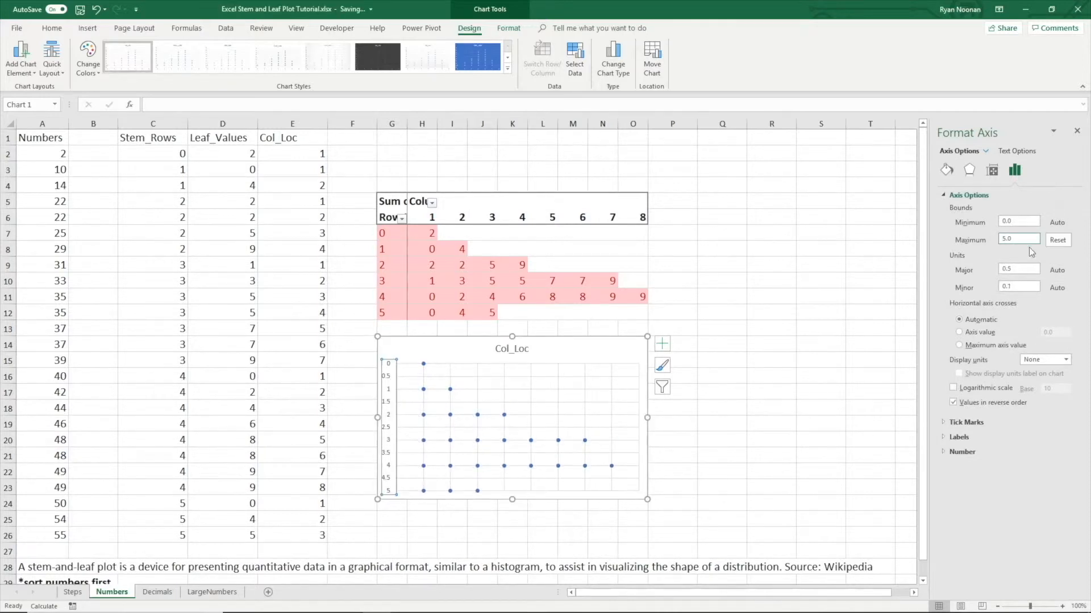
left_click(1006, 271)
double_click(1006, 270)
key("Return")
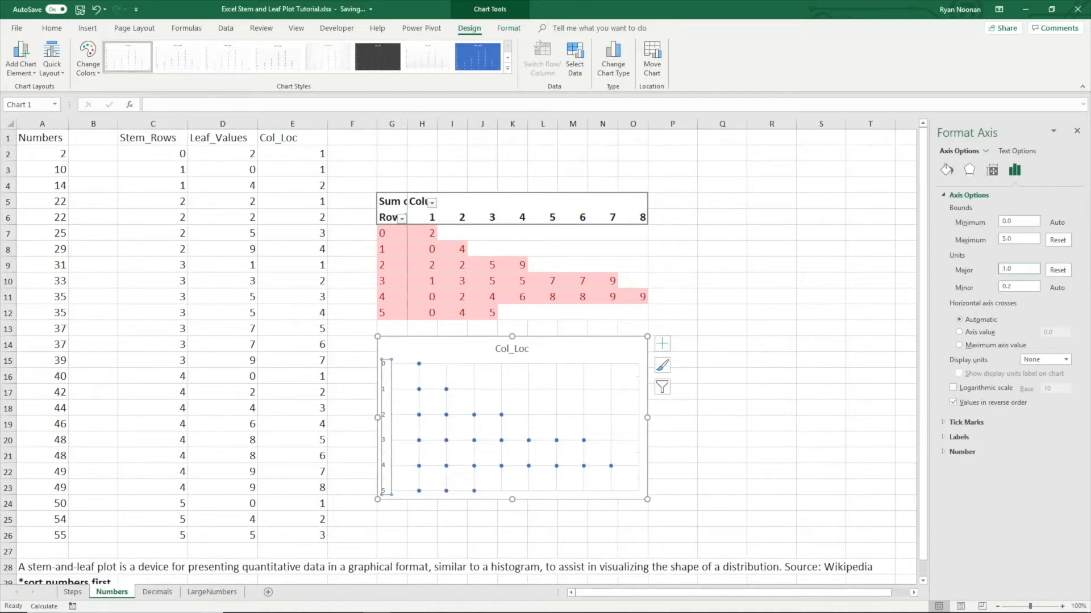
Set the font size of all the chart's text to 14.
right_click(394, 382)
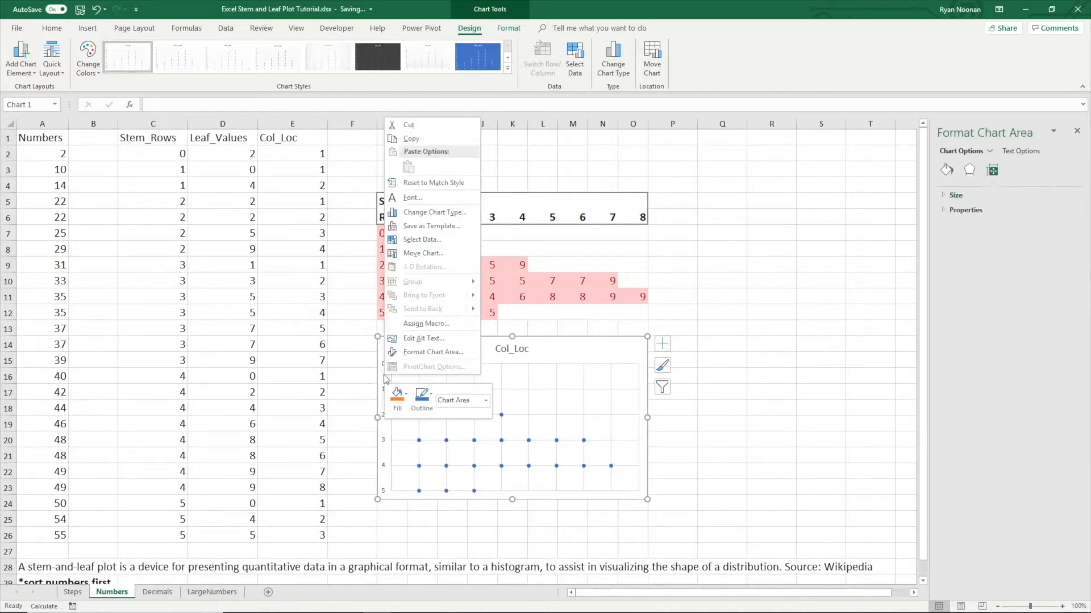
left_click(408, 197)
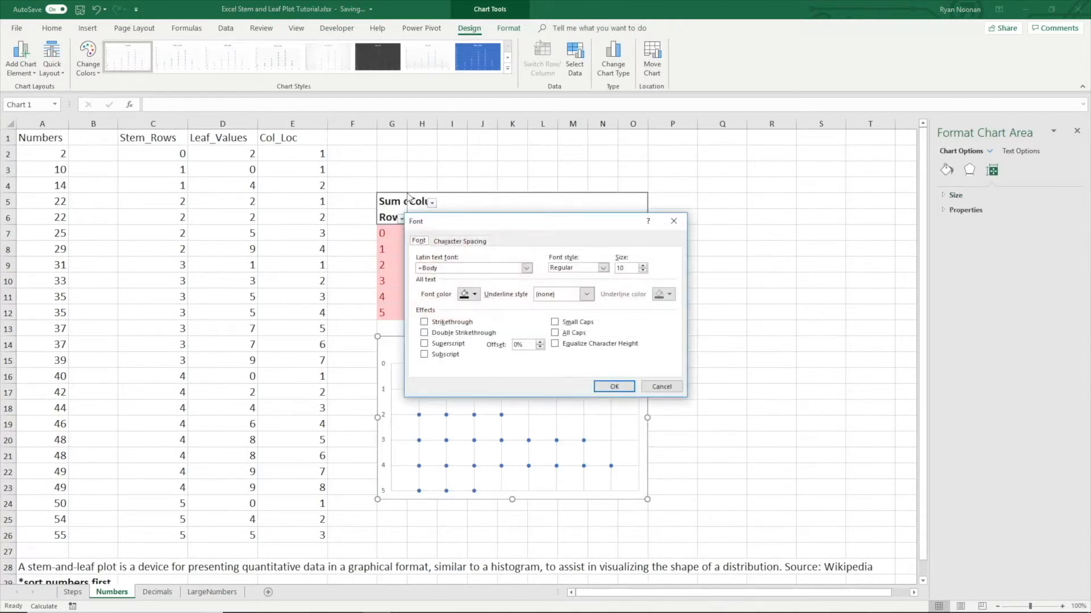
left_click(627, 267)
double_click(627, 266)
type("14")
key("Return")
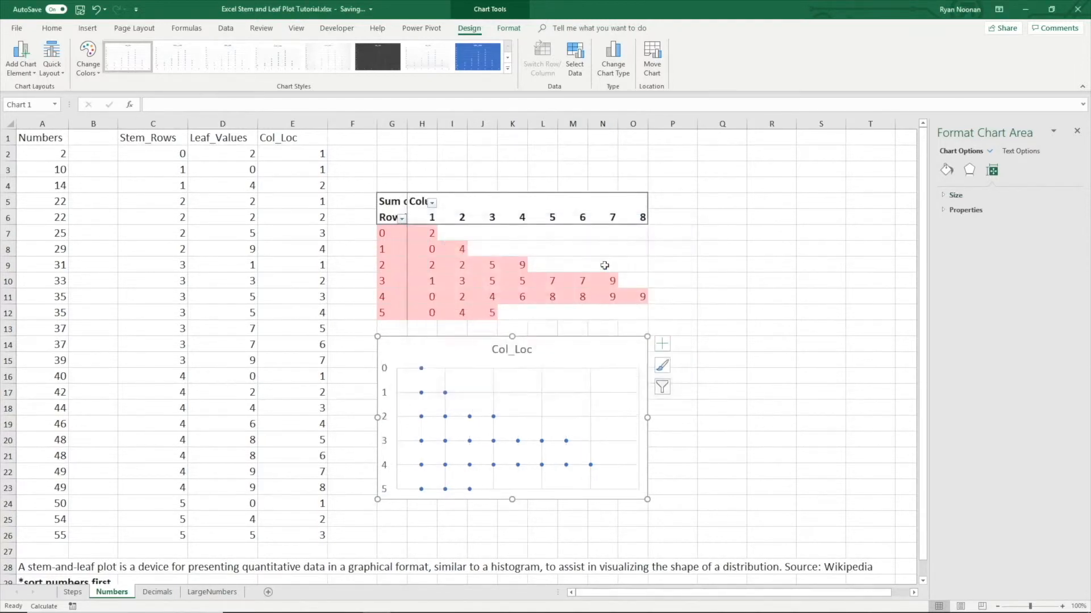
Add data labels to the points of the Col_Loc series in the scatter chart.
mouse_move(422, 370)
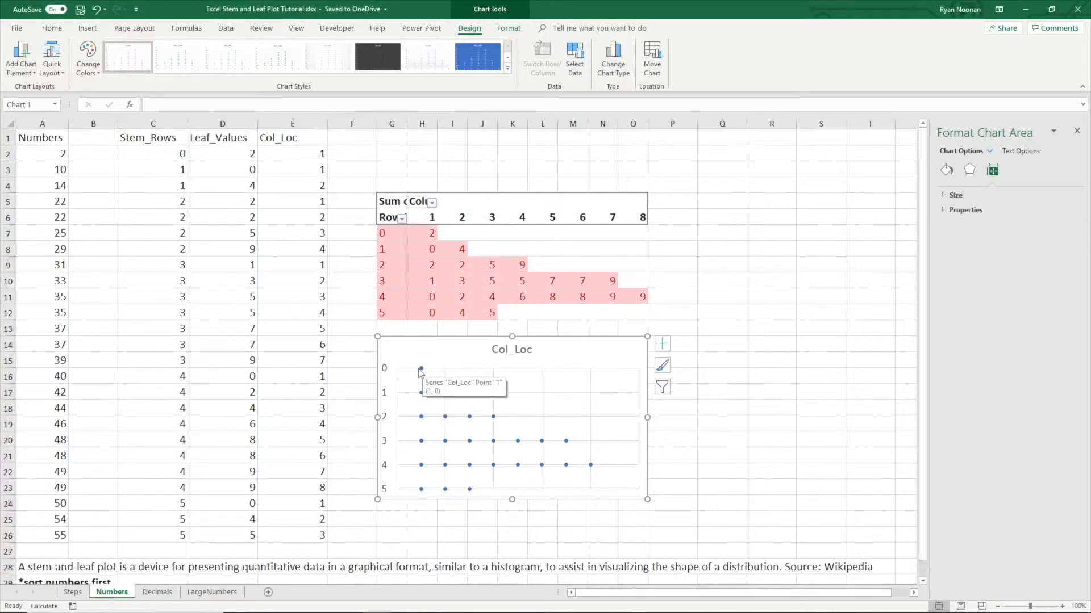
right_click(422, 371)
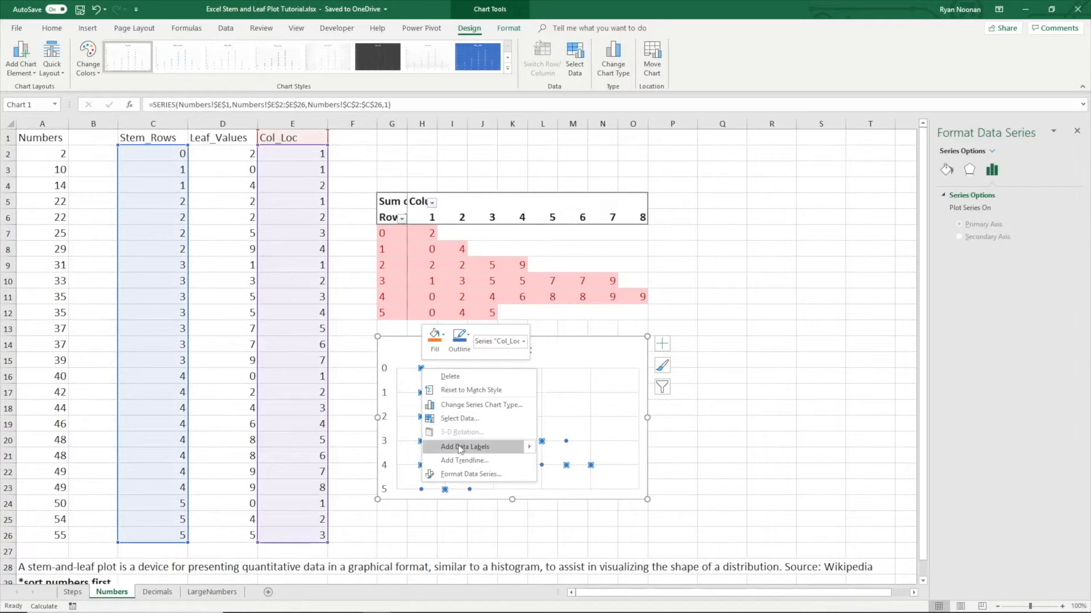
mouse_move(533, 448)
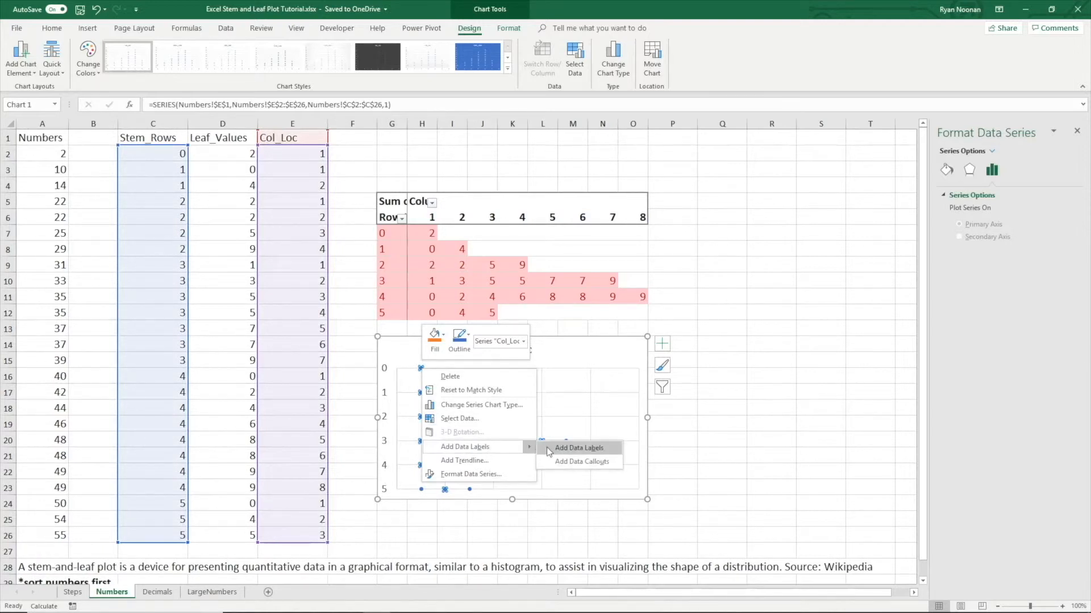
left_click(561, 449)
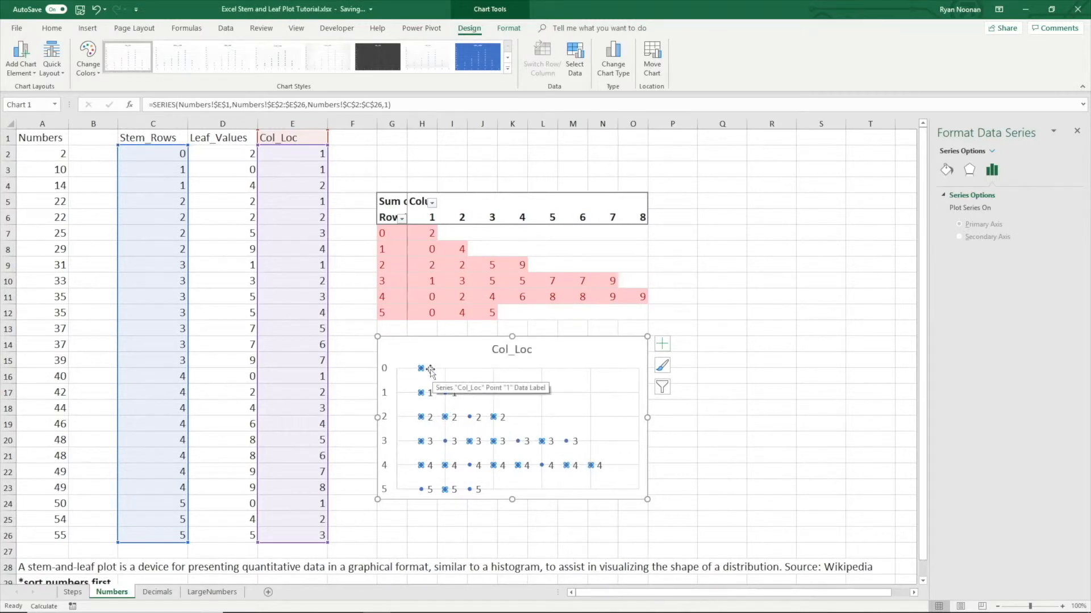
Make the data labels show values from cells, using the Leaf_Values range =Numbers!$D$2:$D$26.
left_click(430, 369)
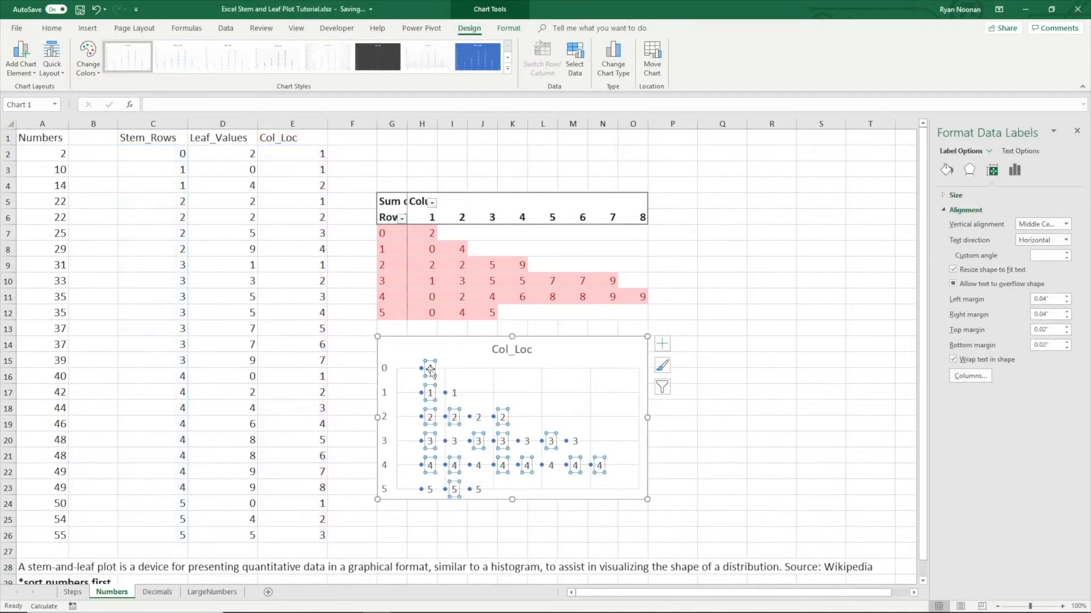
left_click(1015, 170)
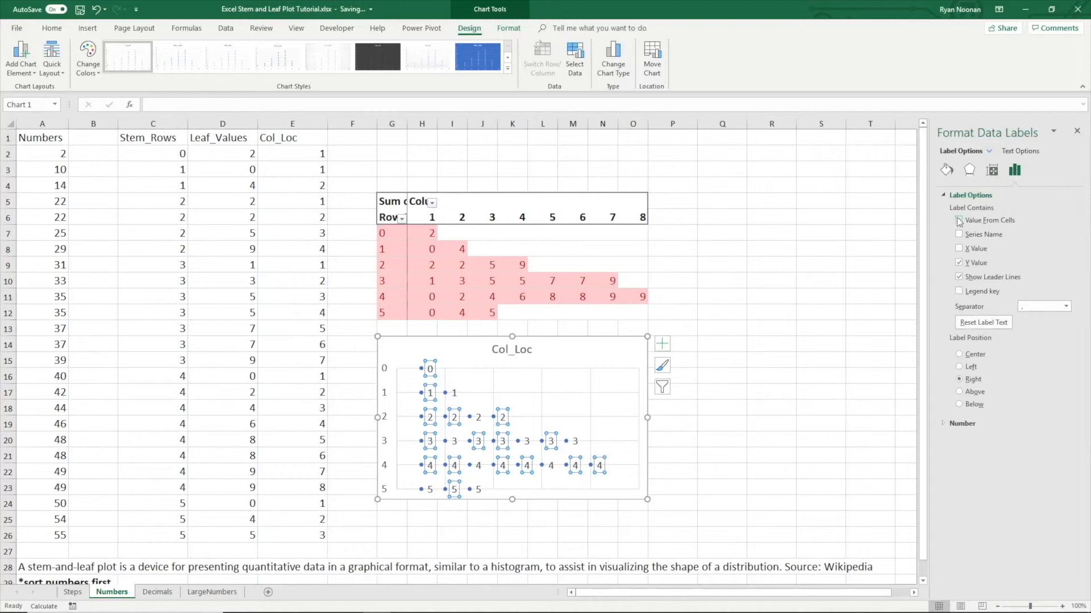
left_click(958, 221)
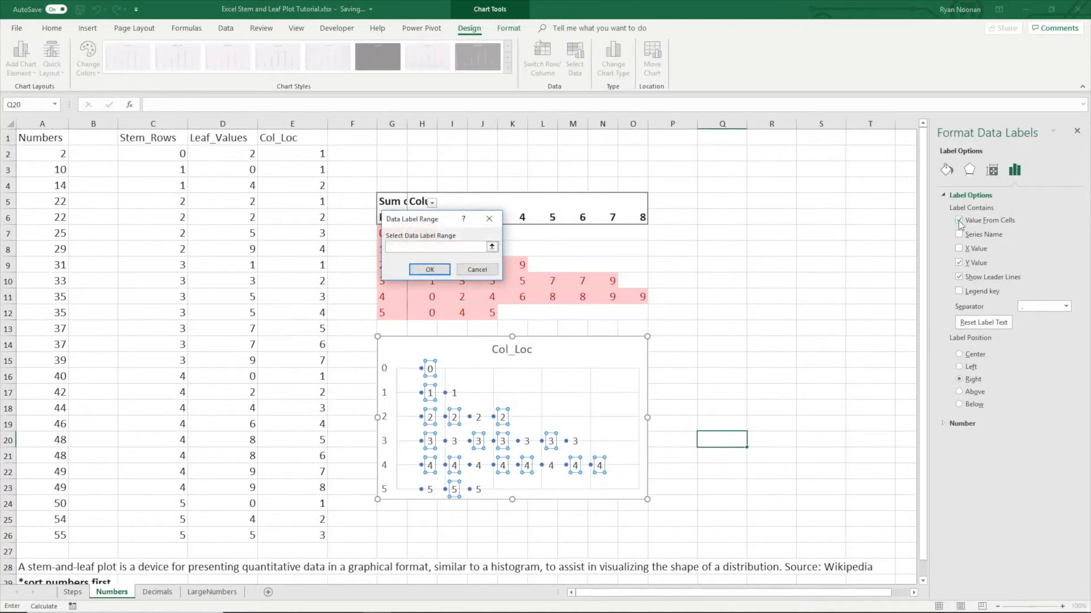
left_click_drag(238, 153, 256, 536)
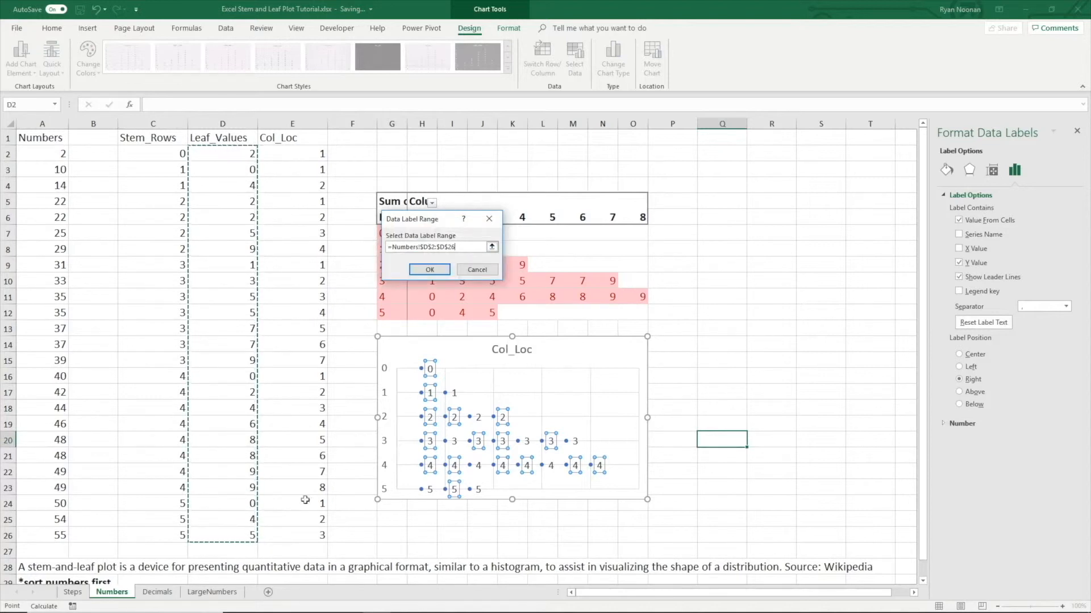
left_click(429, 271)
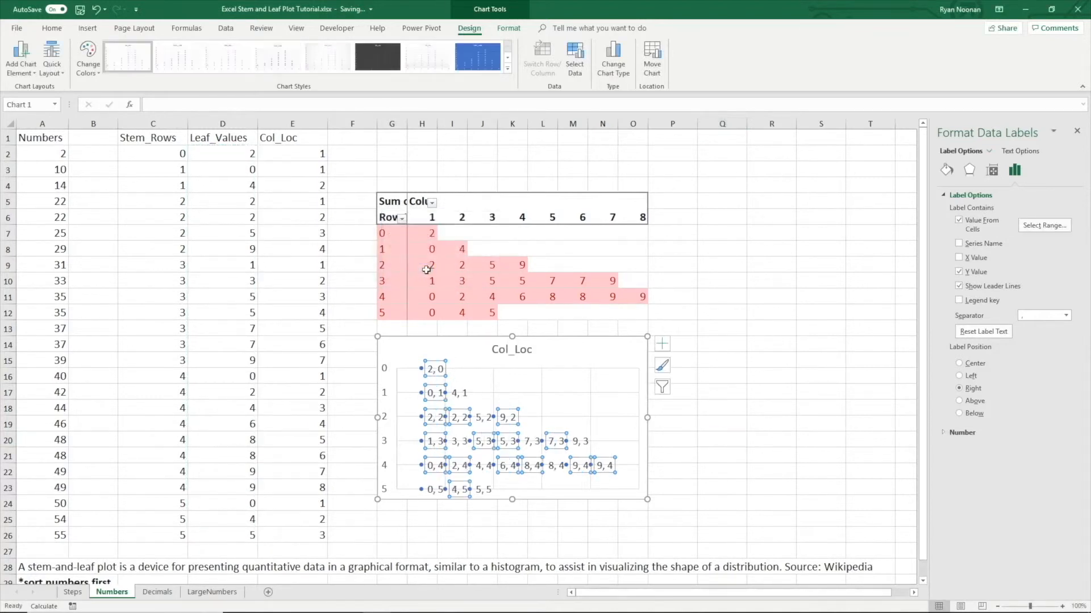
Remove the Y values and the leader lines from the scatter chart's data labels, keeping only the cell values.
left_click(959, 273)
left_click(958, 287)
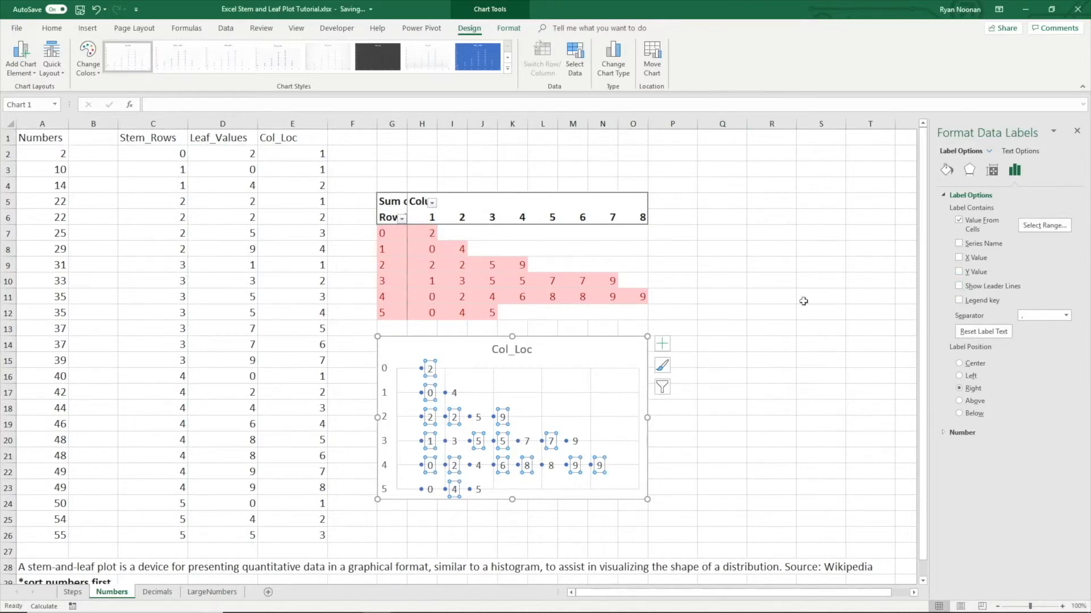
Hide the Col_Loc series markers in the scatter chart by giving them no fill and no border line.
right_click(422, 370)
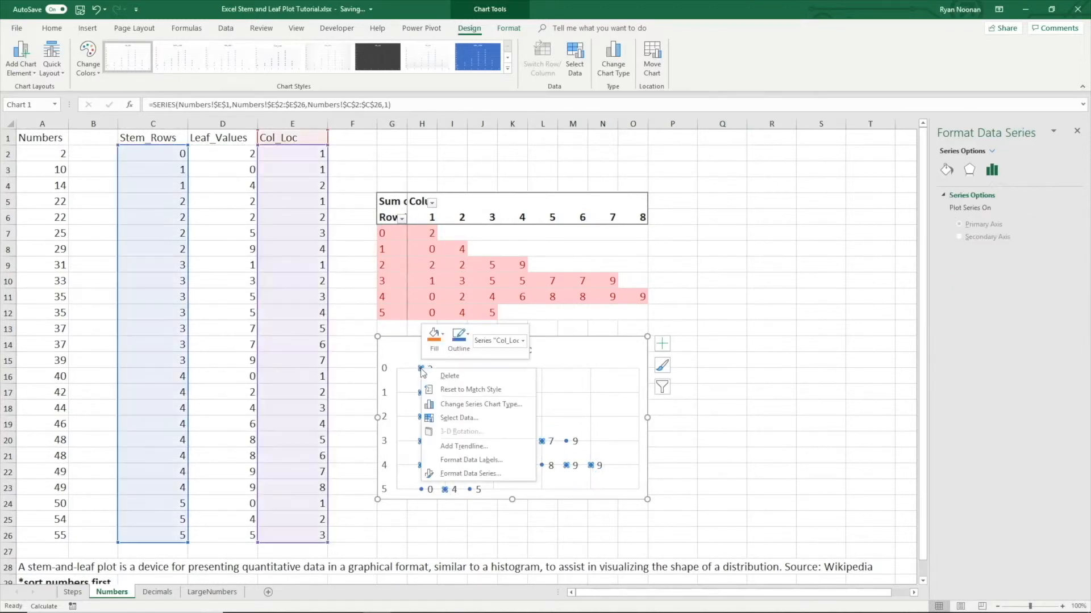
left_click(449, 472)
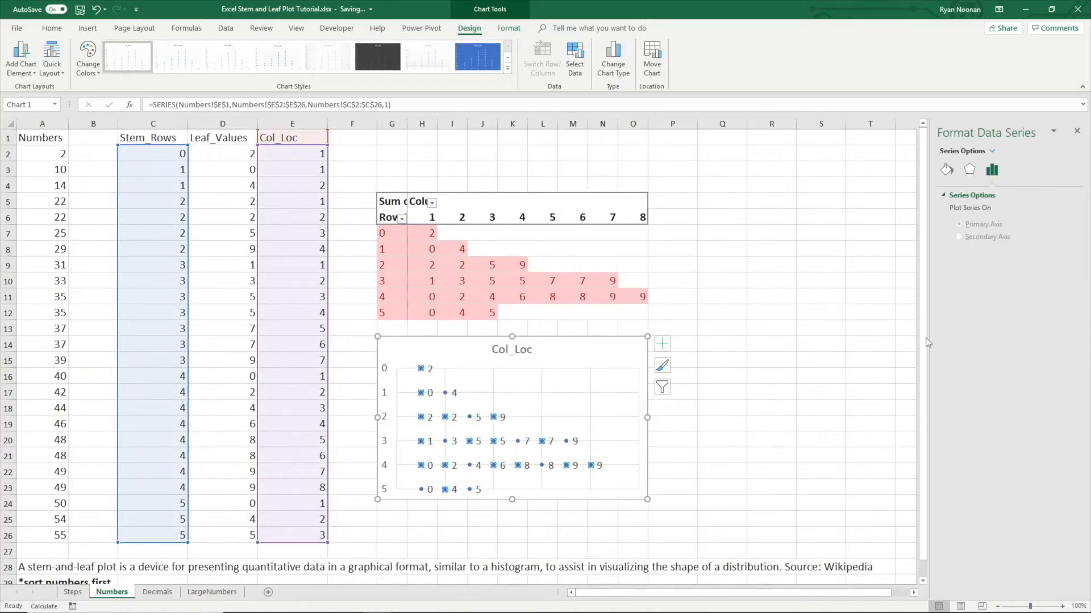
left_click(947, 170)
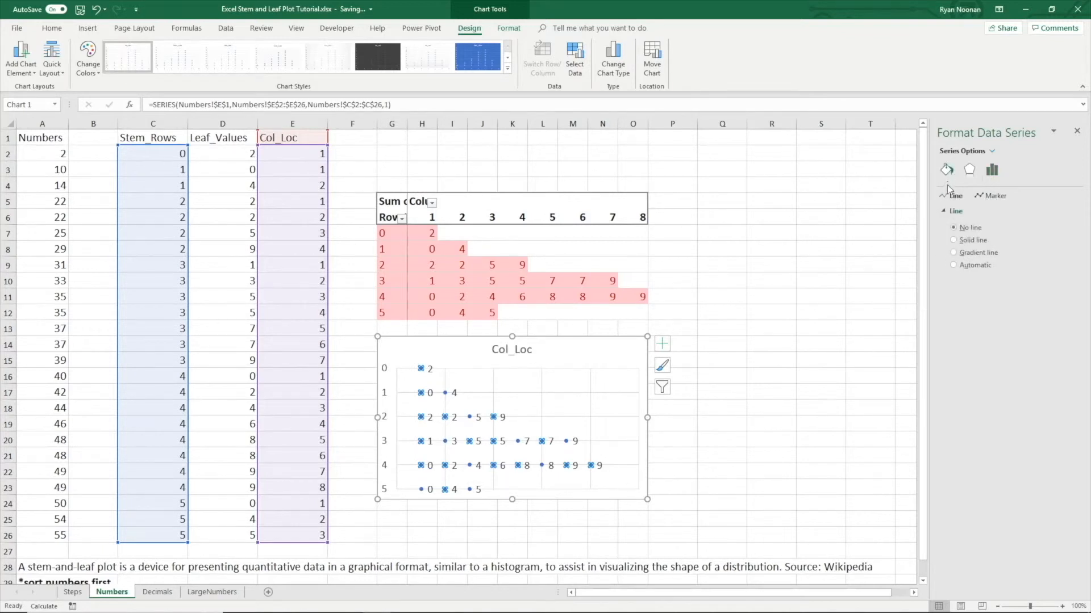
left_click(987, 196)
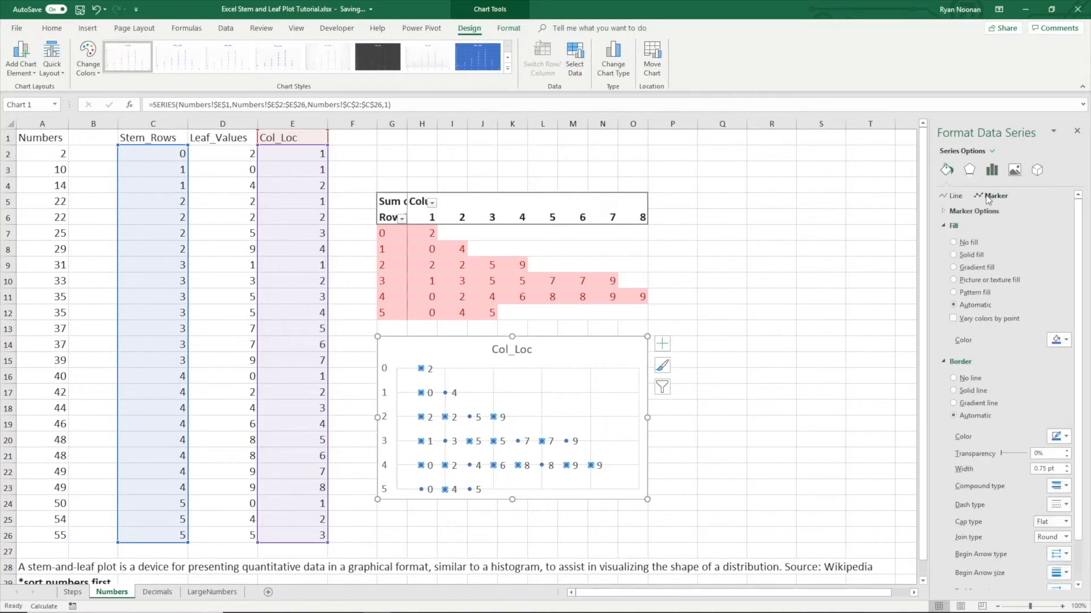
left_click(954, 243)
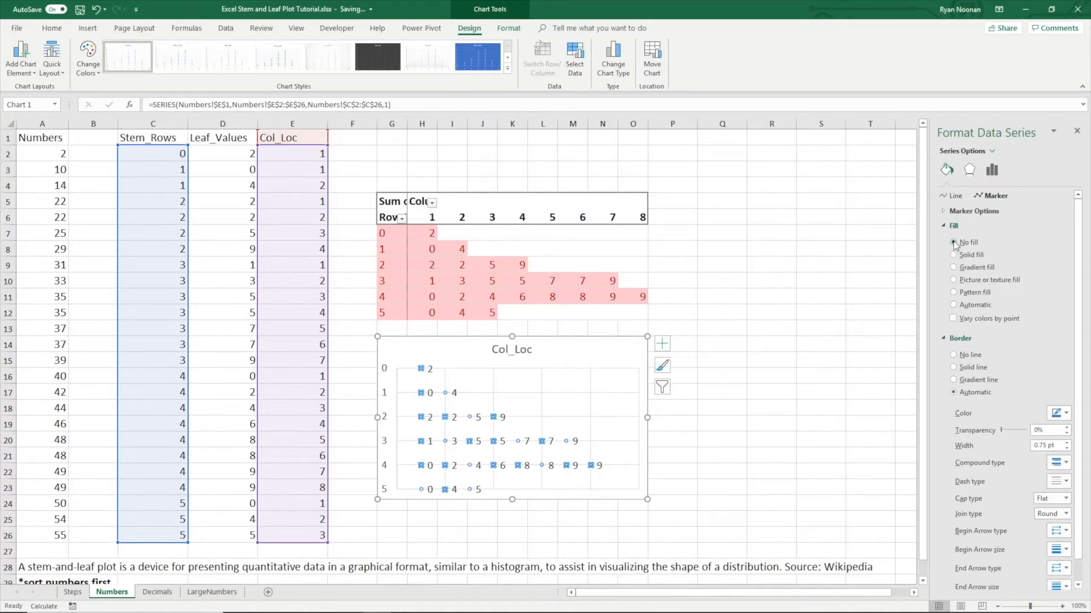
left_click(953, 355)
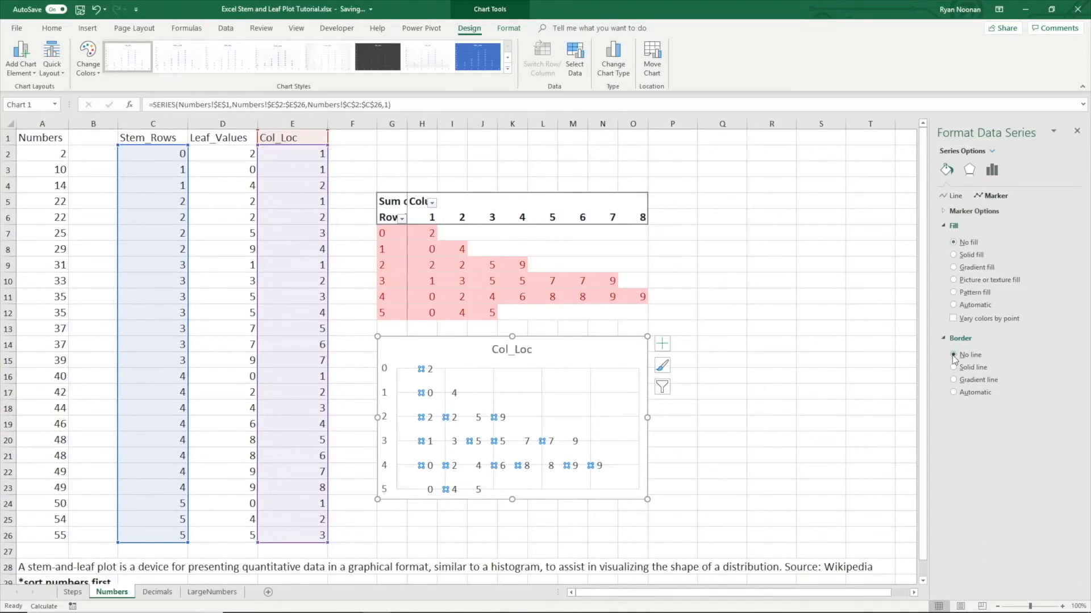
left_click(757, 370)
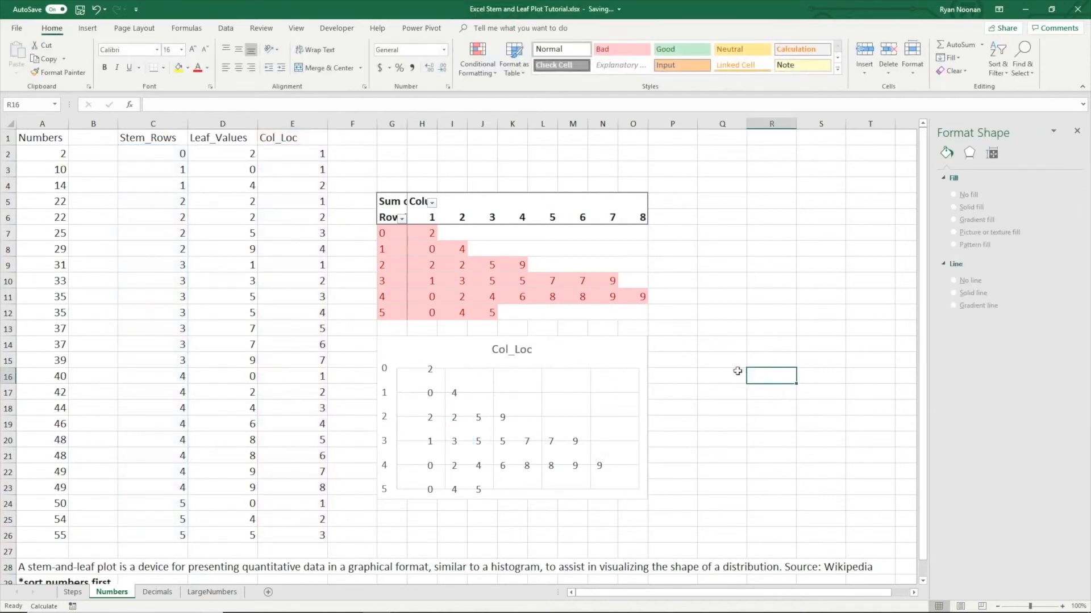
Set both the vertical and horizontal major gridlines of the scatter chart to no line.
left_click(542, 388)
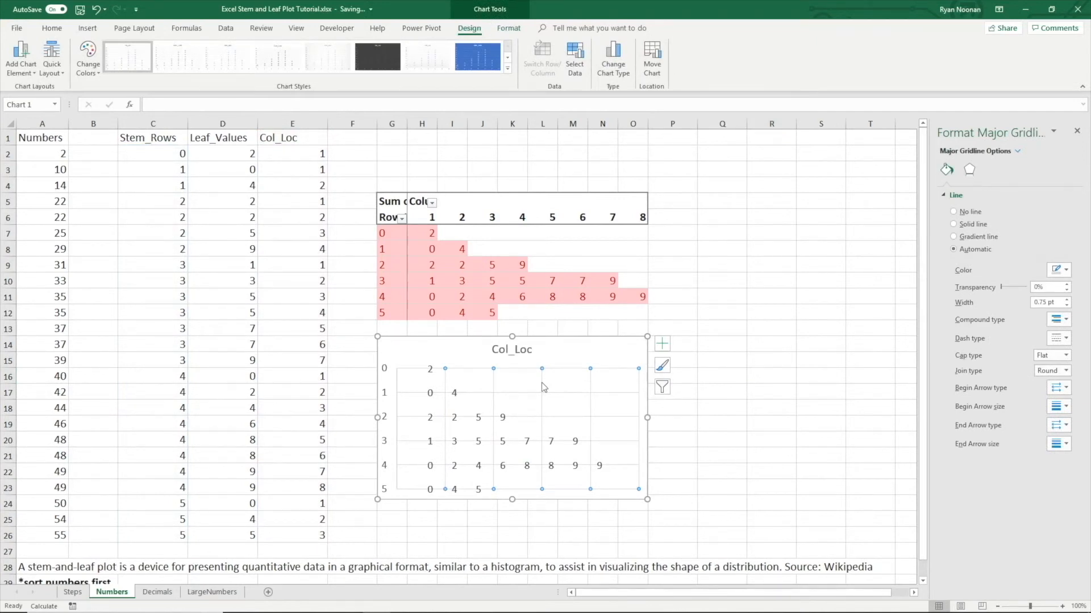
left_click(954, 212)
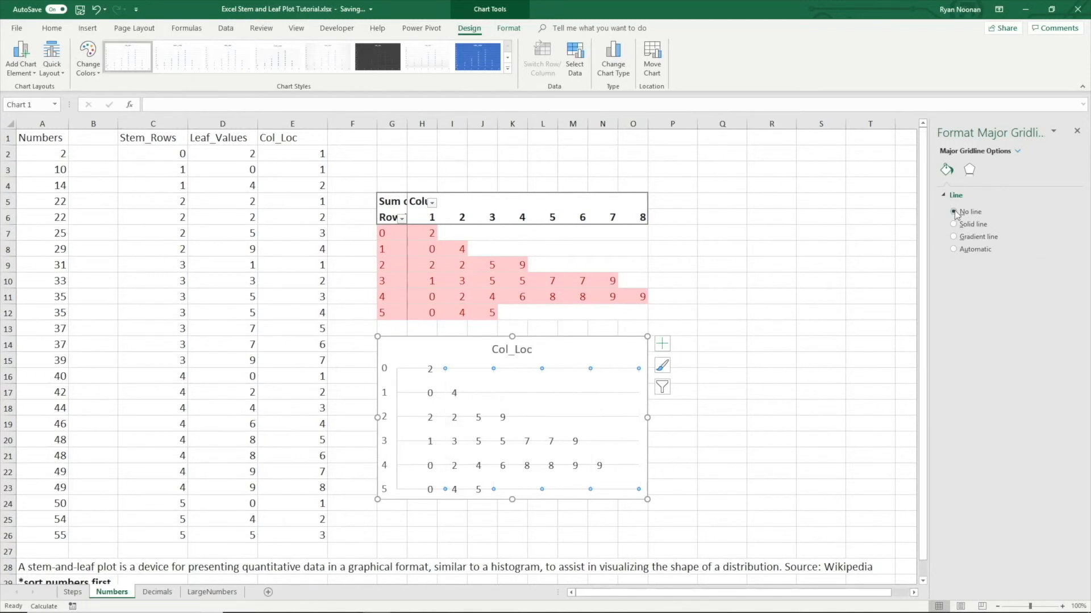
left_click(567, 393)
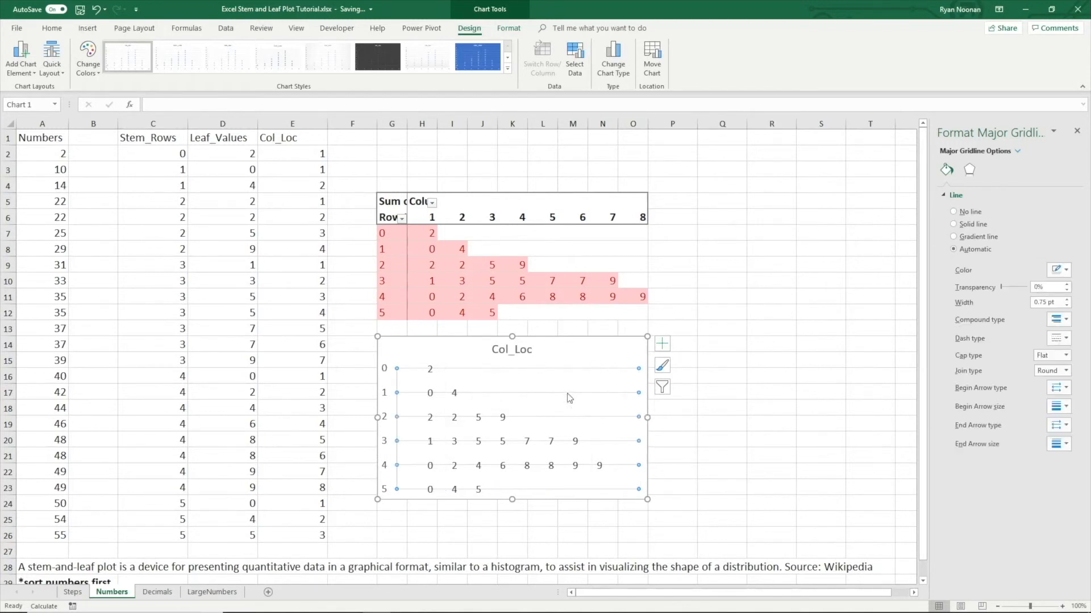
left_click(954, 212)
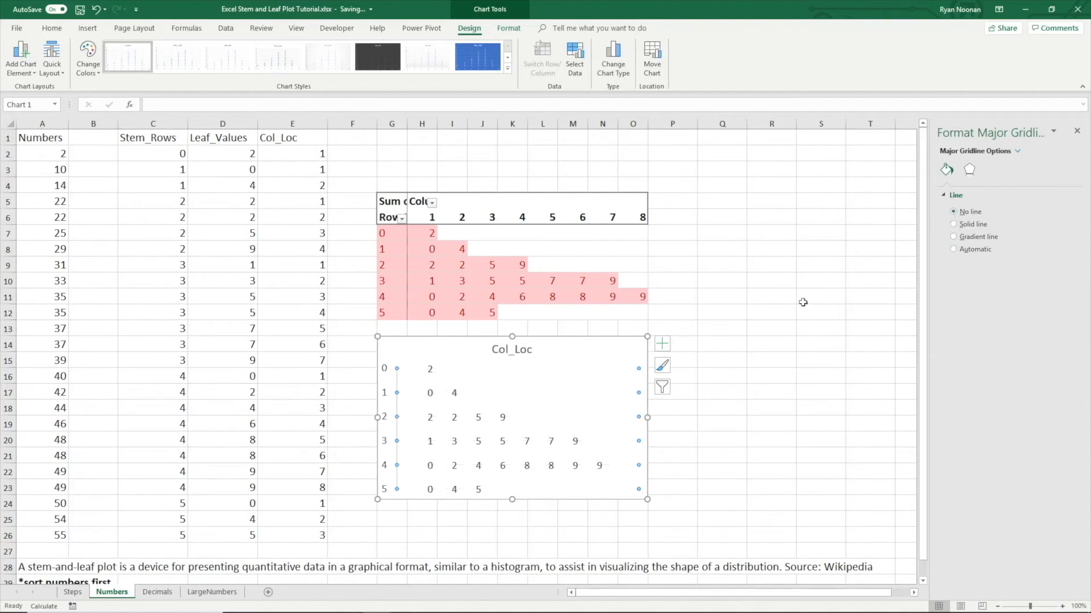
left_click(702, 426)
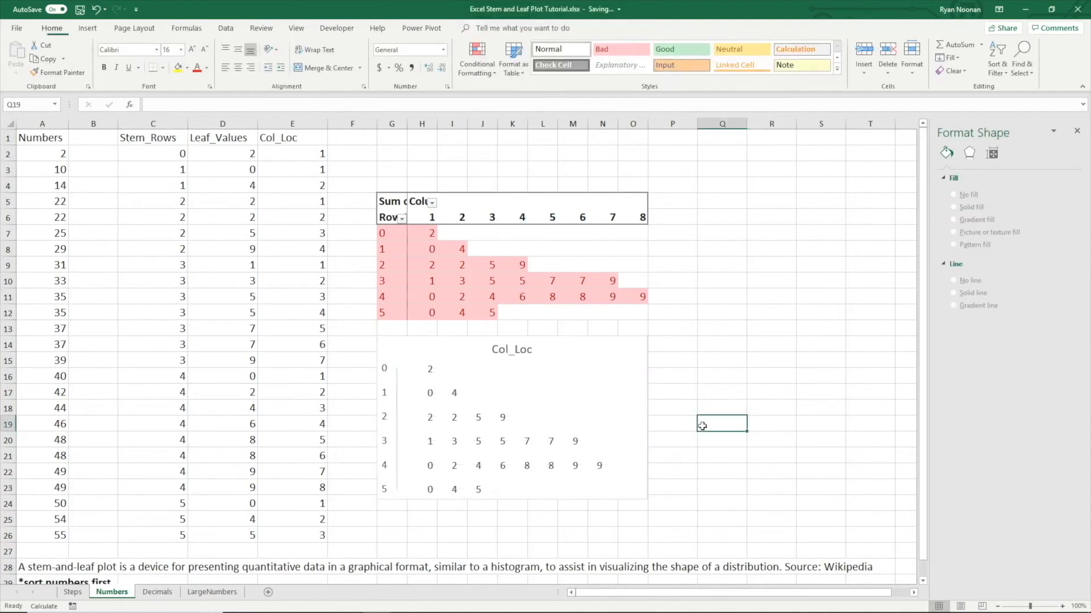
Change the scatter chart's title to "Stem and Leaf Plot".
left_click(513, 352)
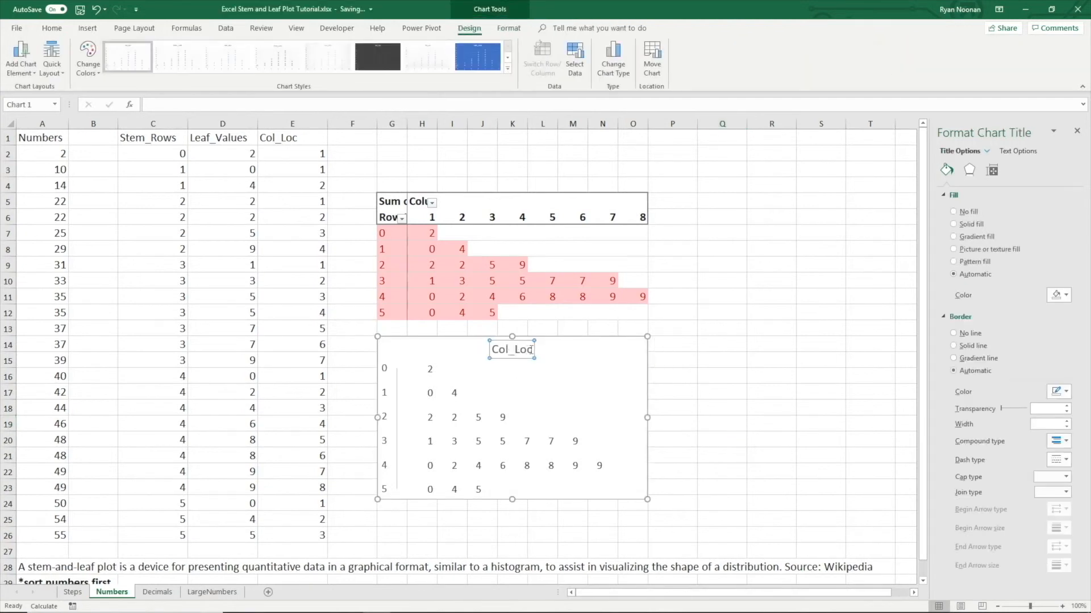
left_click_drag(533, 350, 498, 350)
type("Stem")
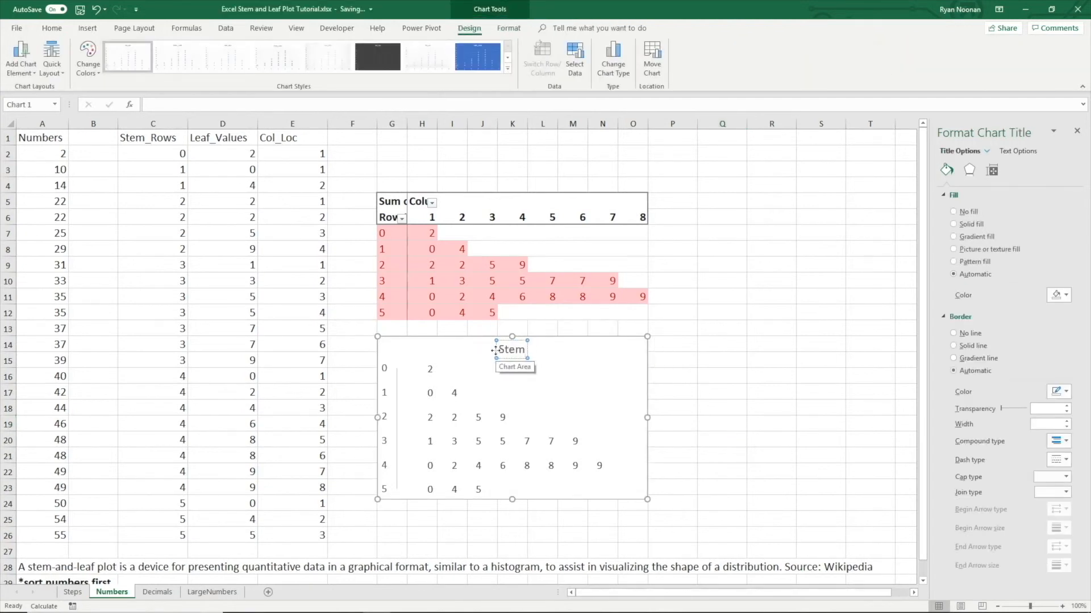
type(" and Leaf Plot")
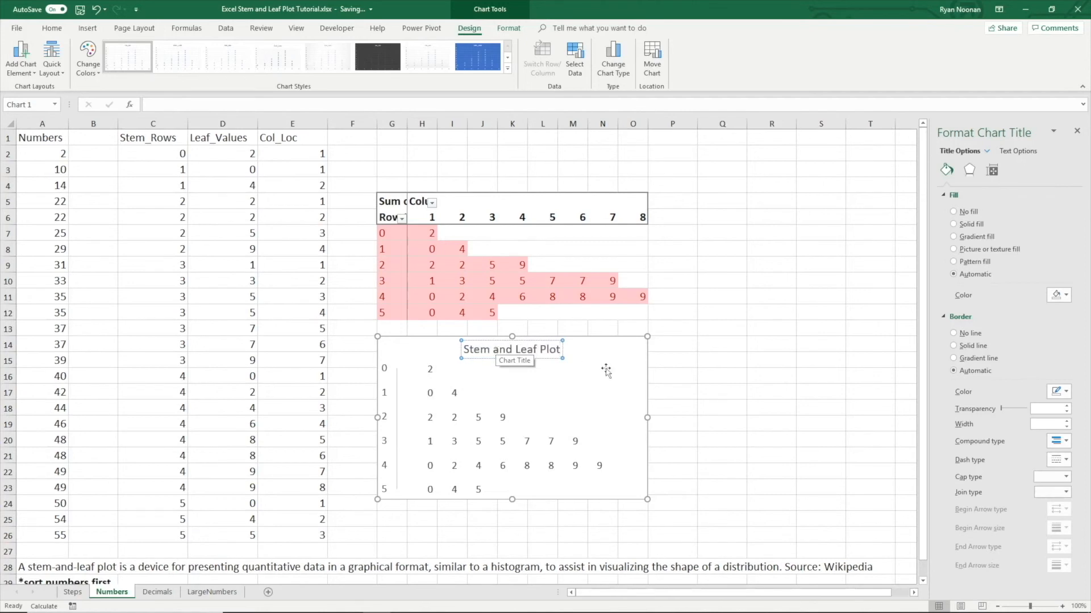
left_click(680, 380)
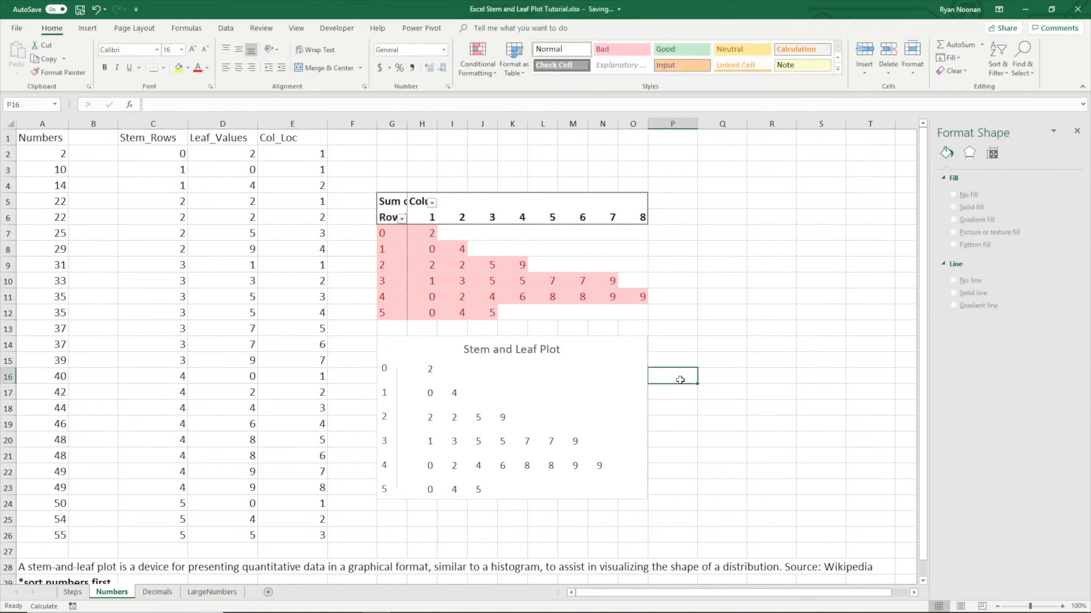